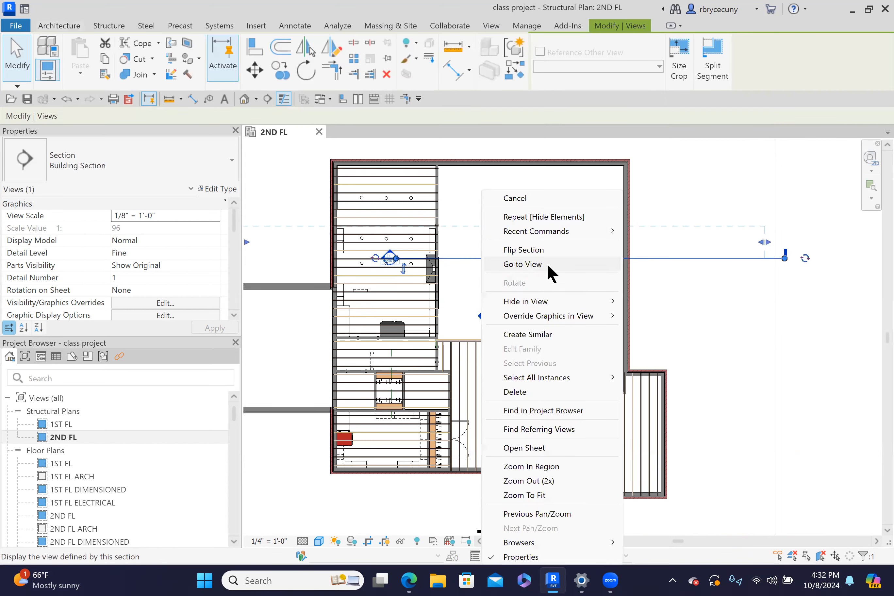
# Open the section's view from the 2ND FL plan and edit the second-floor beam system's boundary in Floor Plan: 1ST FL.
pyautogui.click(533, 264)
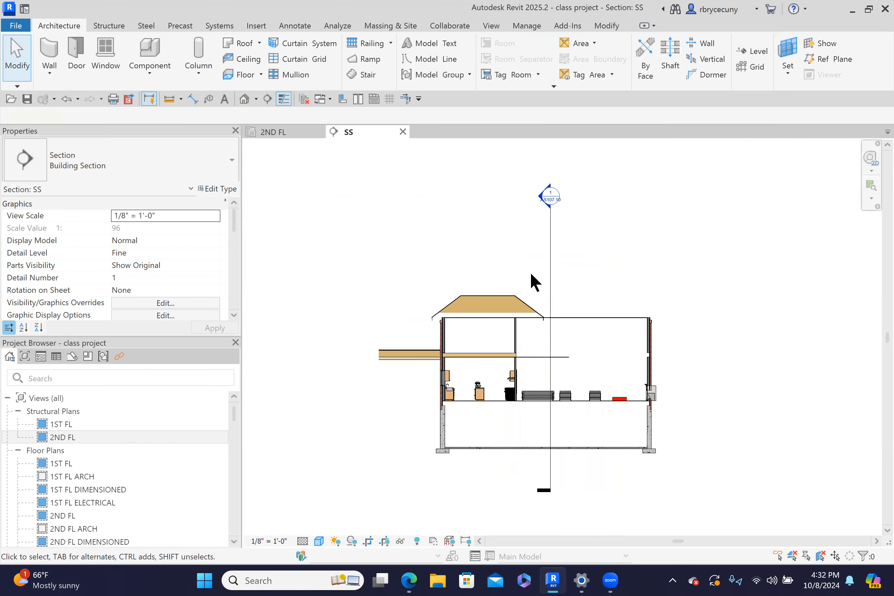
pyautogui.scroll(6, 496, 356)
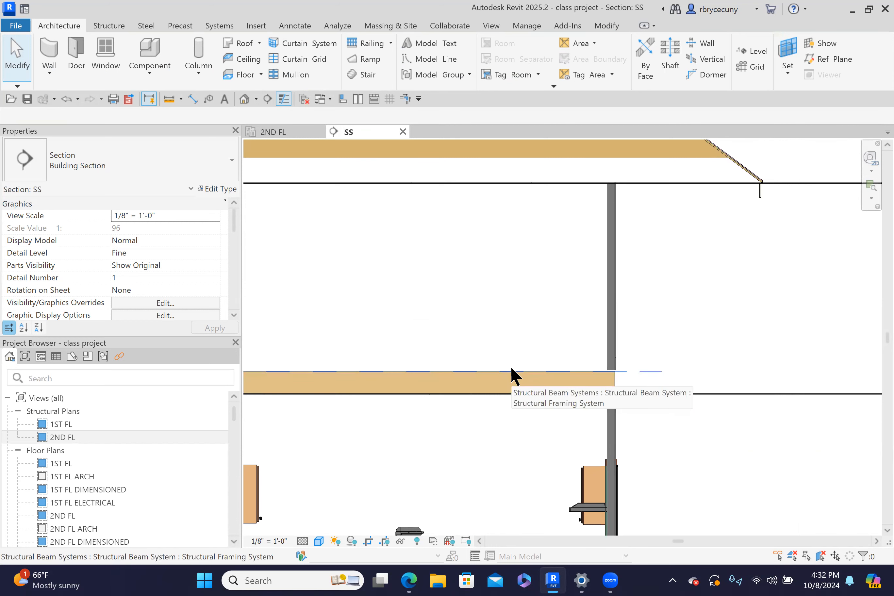
pyautogui.click(510, 366)
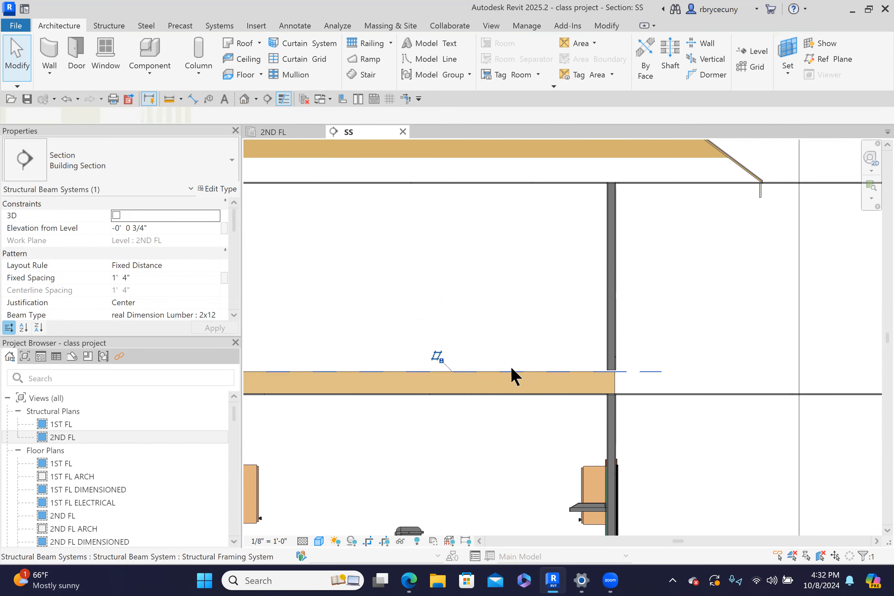
pyautogui.click(553, 68)
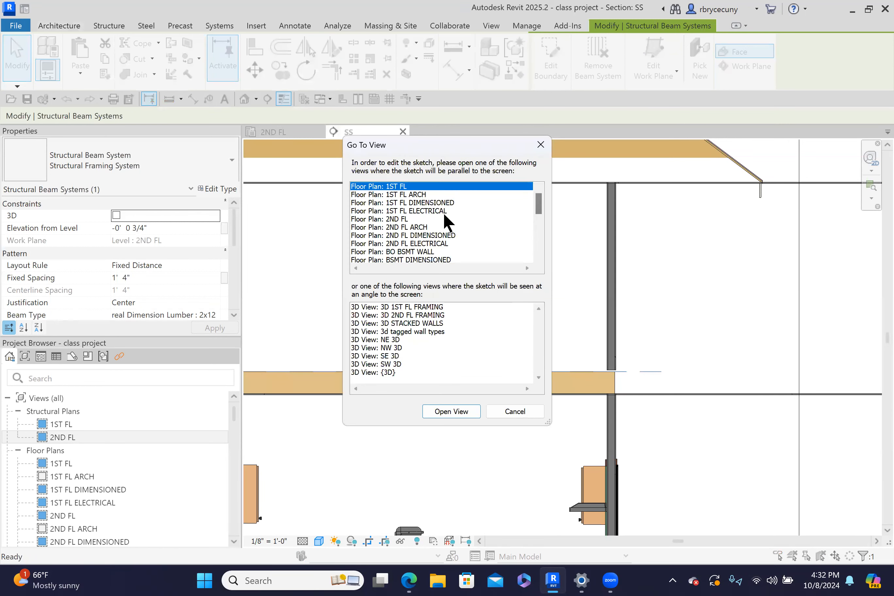
pyautogui.scroll(-5, 422, 247)
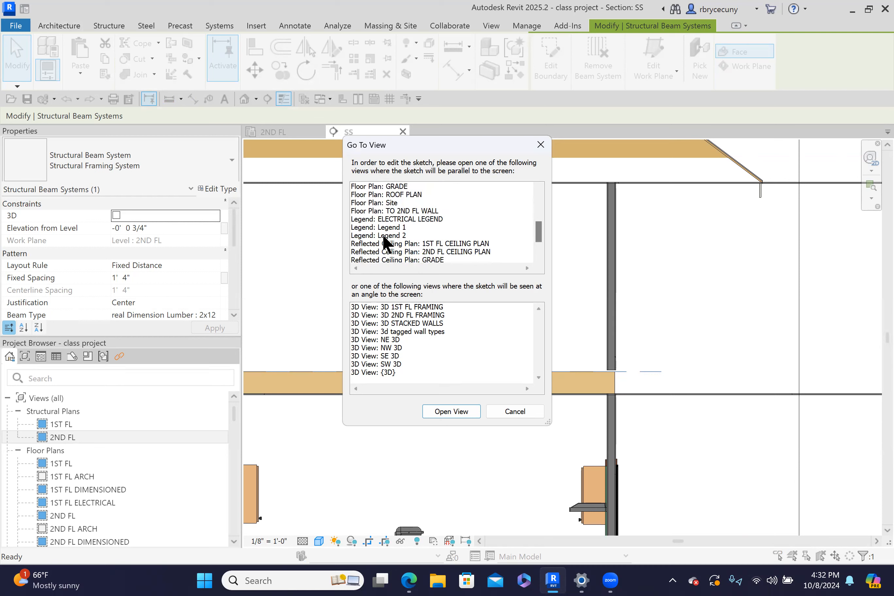
pyautogui.scroll(-2, 383, 237)
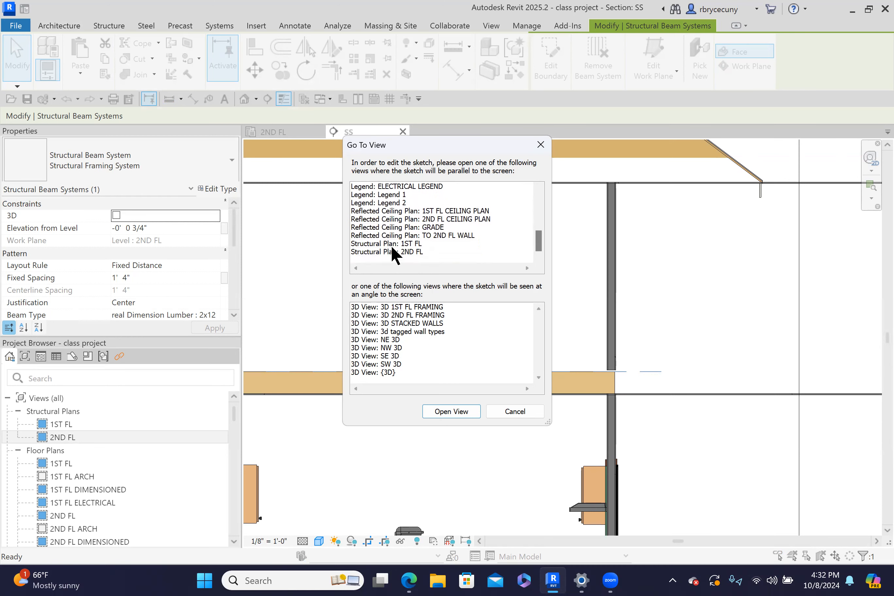
pyautogui.scroll(7, 392, 247)
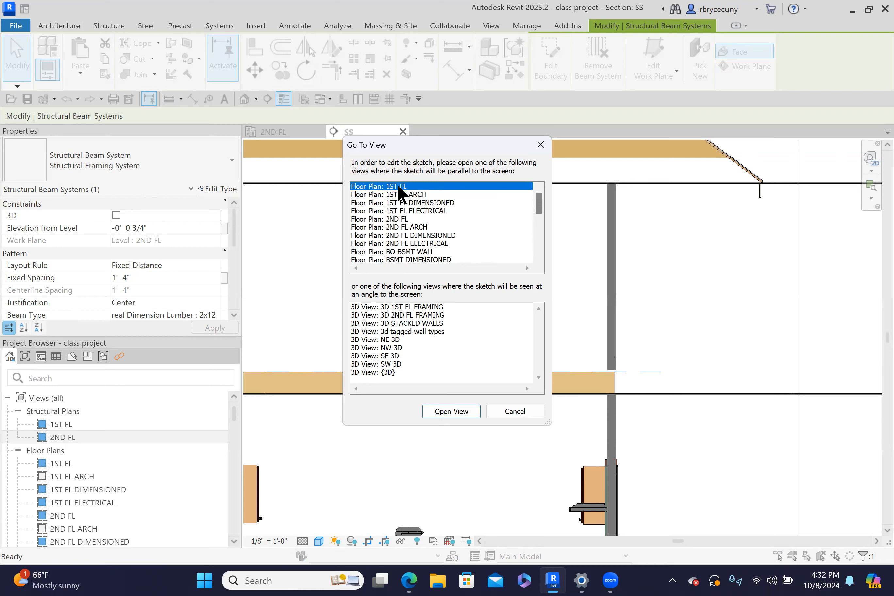
pyautogui.click(451, 412)
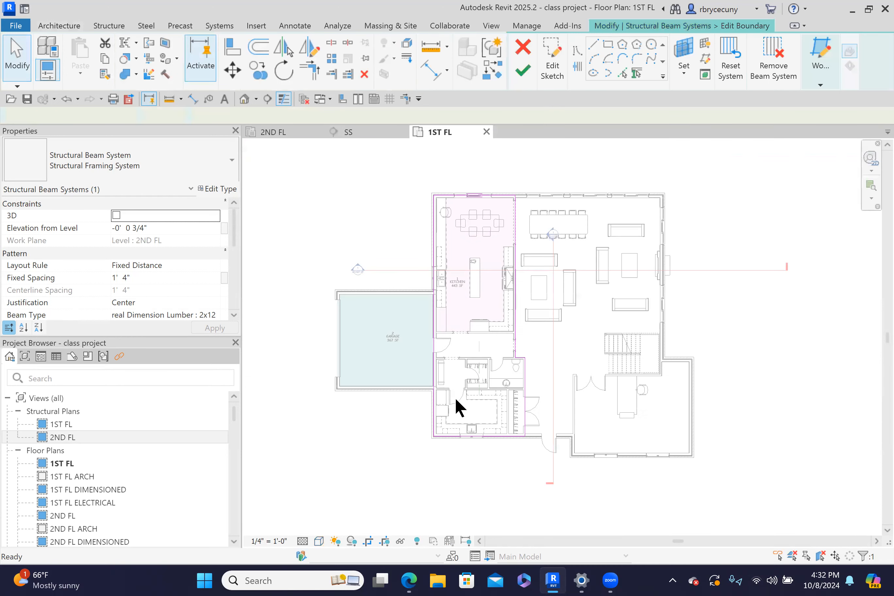
# Temporarily isolate the category of the beam system's boundary sketch lines in the 1ST FL plan.
pyautogui.scroll(6, 427, 225)
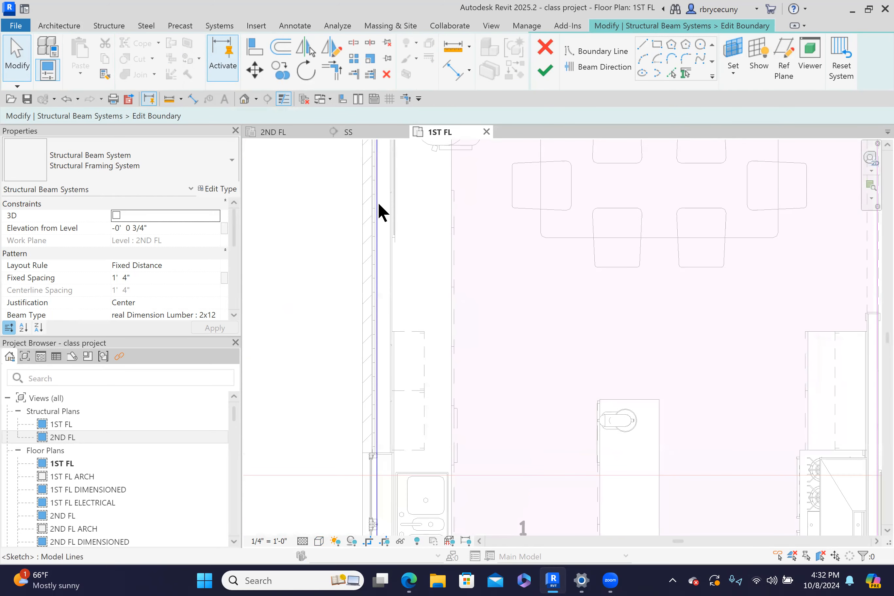
pyautogui.click(380, 204)
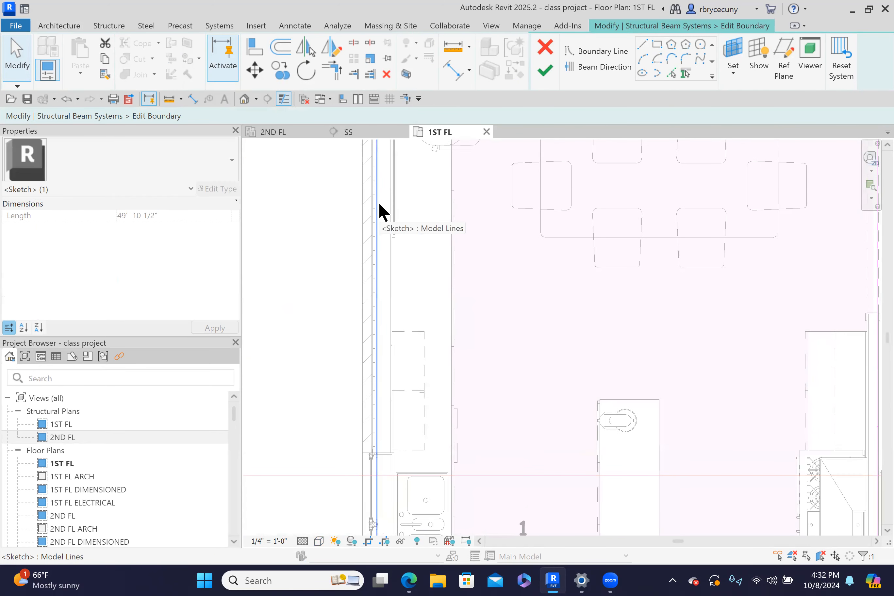
pyautogui.click(402, 540)
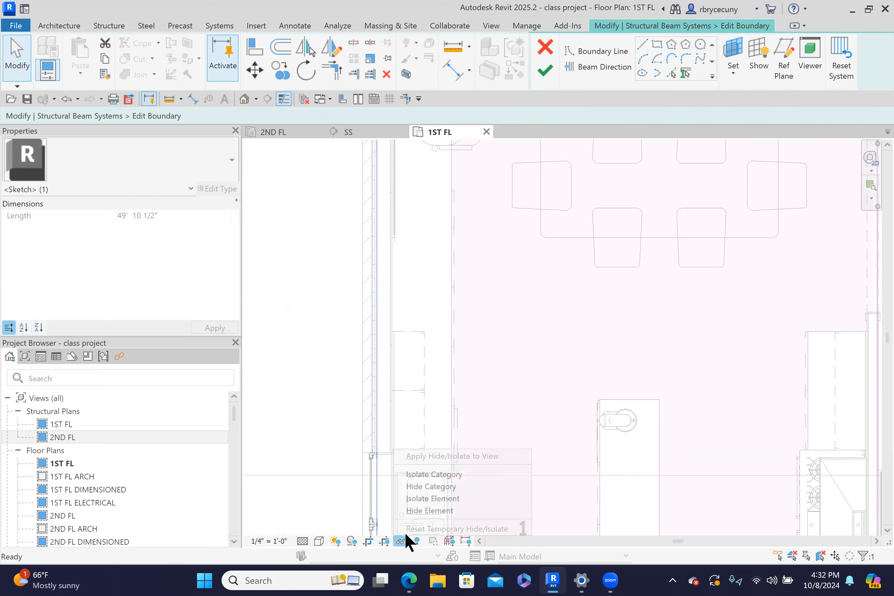
pyautogui.click(431, 475)
pyautogui.scroll(-4, 448, 416)
pyautogui.moveTo(457, 412); pyautogui.dragTo(444, 375, button='middle')
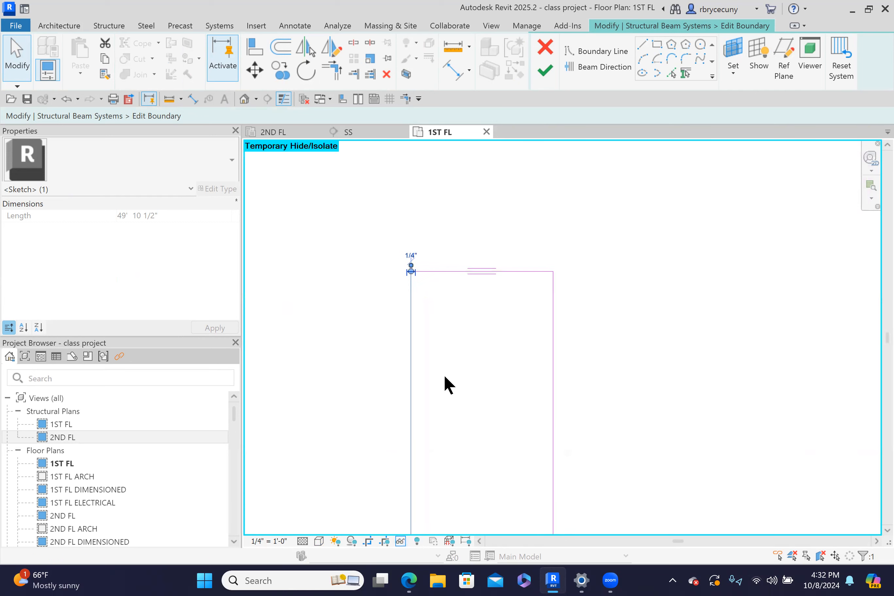
pyautogui.click(444, 375)
# Move the upper horizontal boundary line 1.5" down, toward the inside of the beam system.
pyautogui.scroll(1, 425, 317)
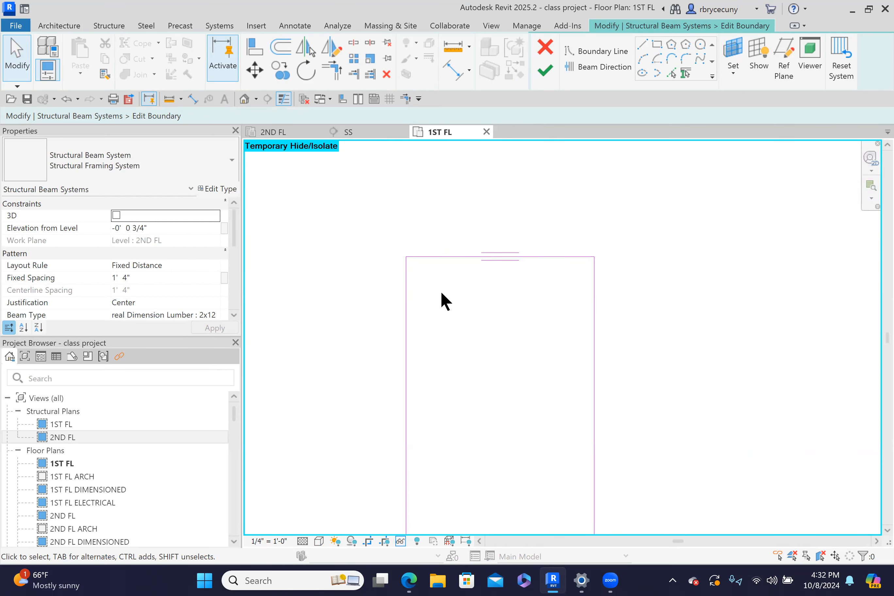
pyautogui.click(443, 263)
pyautogui.click(255, 70)
pyautogui.click(470, 187)
pyautogui.write('1')
pyautogui.write(".5'")
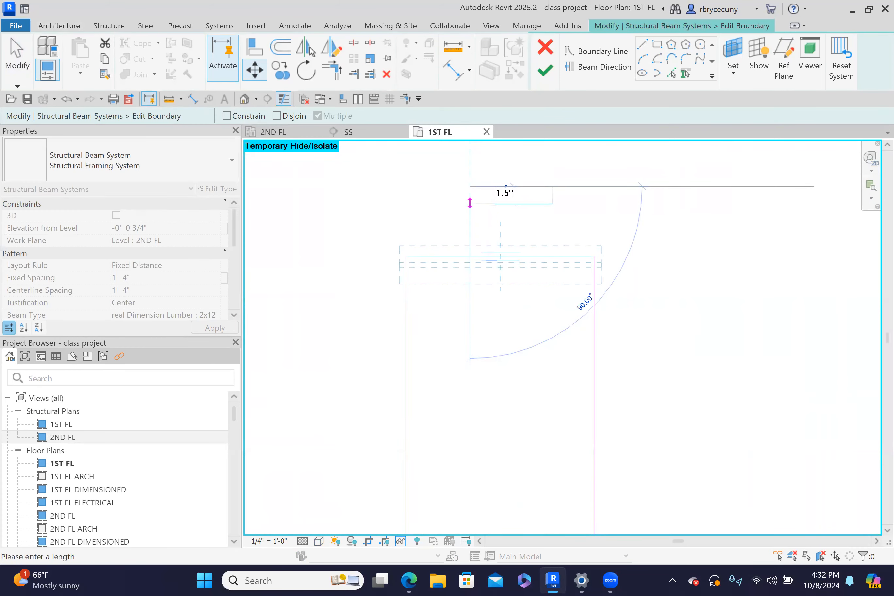
pyautogui.press('Return')
# Move the long right-hand boundary line above the jog 1.5" inward.
pyautogui.click(255, 70)
pyautogui.click(526, 363)
pyautogui.write('1')
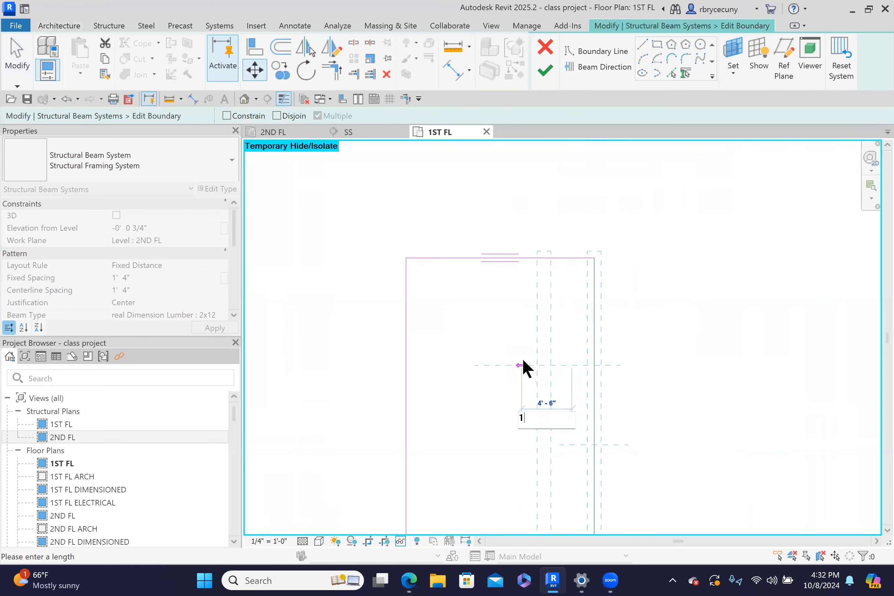
pyautogui.write('.5"')
pyautogui.press('Return')
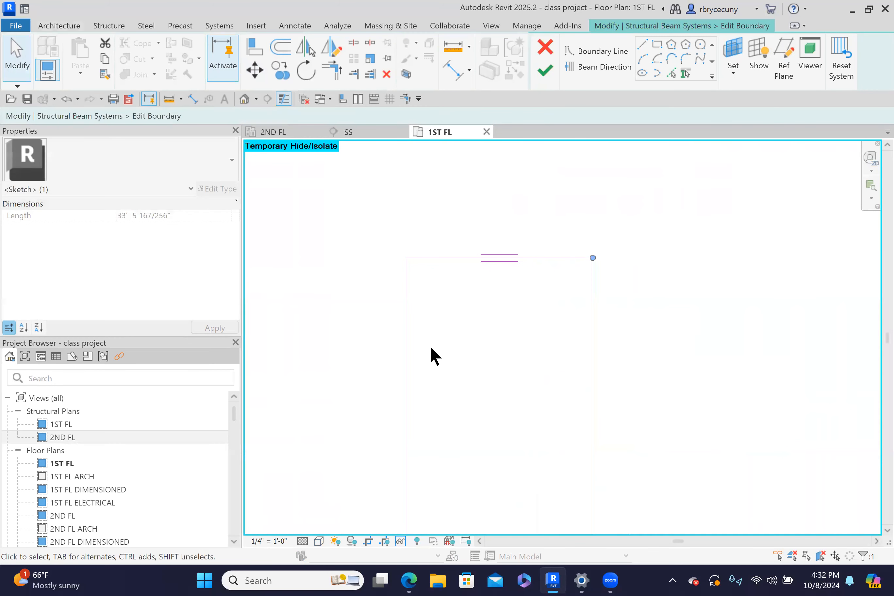
# Move the long left-hand boundary line 1.5" inward.
pyautogui.click(254, 70)
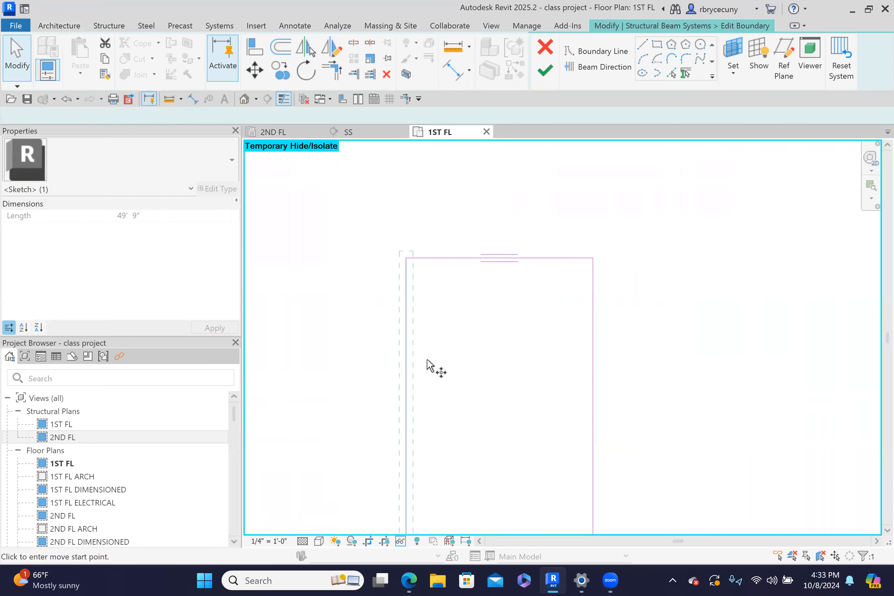
pyautogui.click(426, 360)
pyautogui.write('1.5"')
pyautogui.press('Return')
# Move the short horizontal boundary line at the jog 1.5" down.
pyautogui.scroll(-2, 452, 360)
pyautogui.moveTo(463, 403); pyautogui.dragTo(477, 269, button='middle')
pyautogui.scroll(4, 529, 327)
pyautogui.click(536, 376)
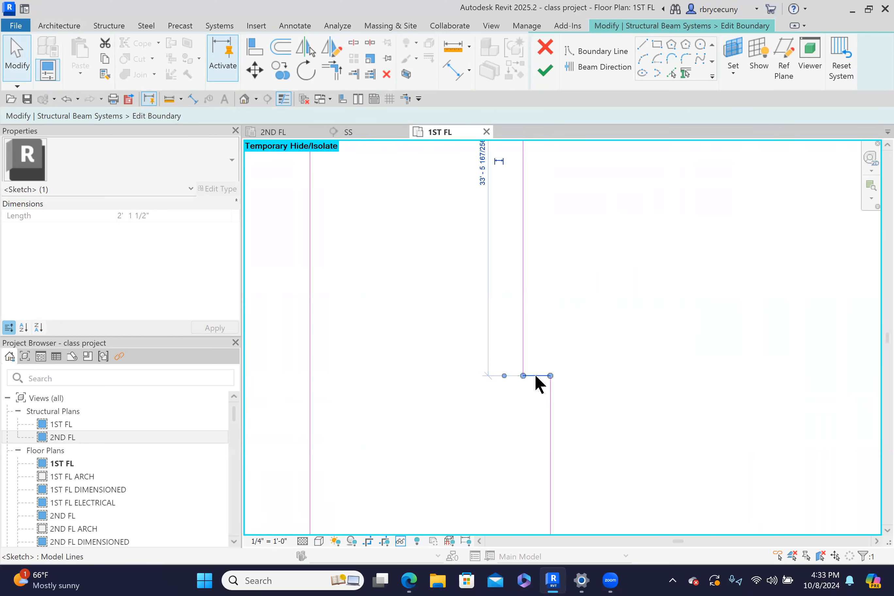
pyautogui.click(254, 69)
pyautogui.click(384, 240)
pyautogui.write('1.5')
pyautogui.press('Return')
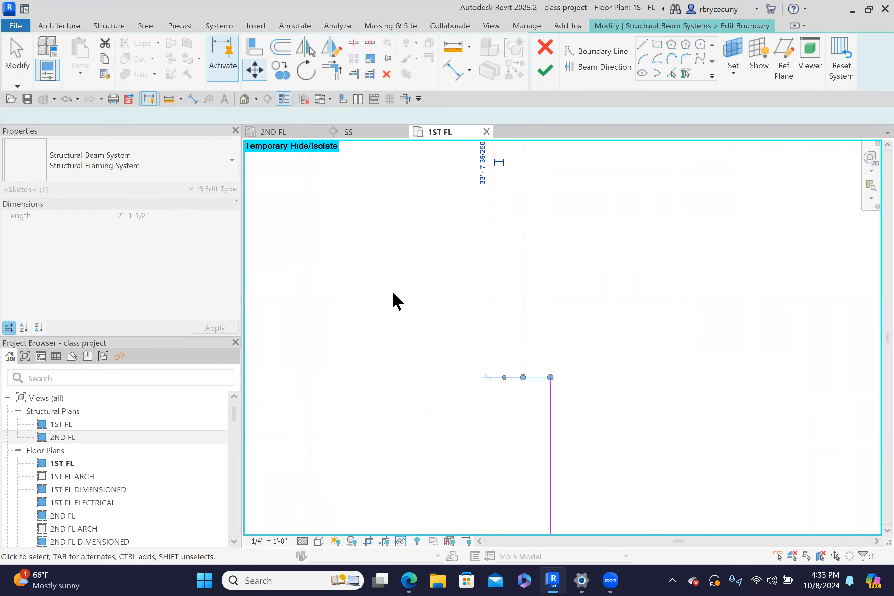
# Move the vertical boundary line below the jog 1.5" inward.
pyautogui.click(551, 431)
pyautogui.click(254, 70)
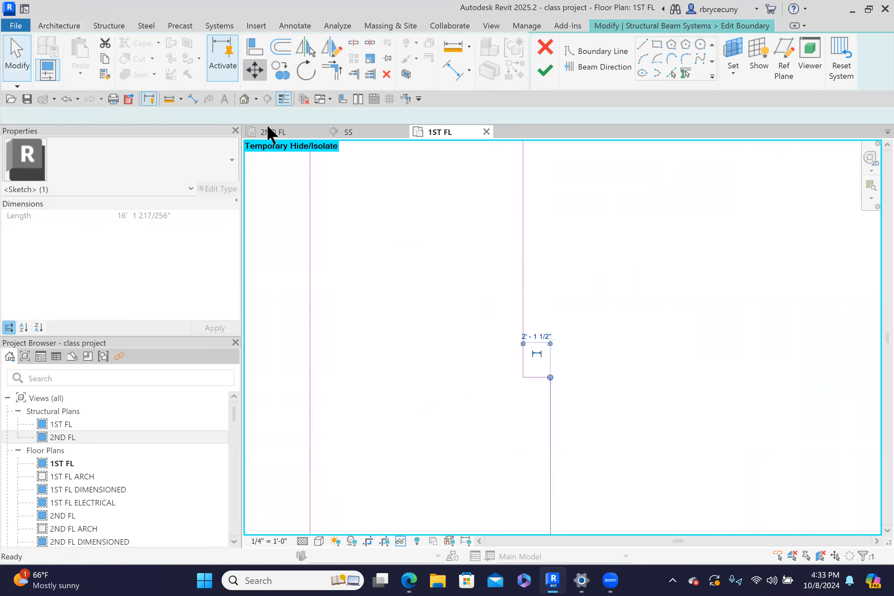
pyautogui.click(524, 481)
pyautogui.write('1.5')
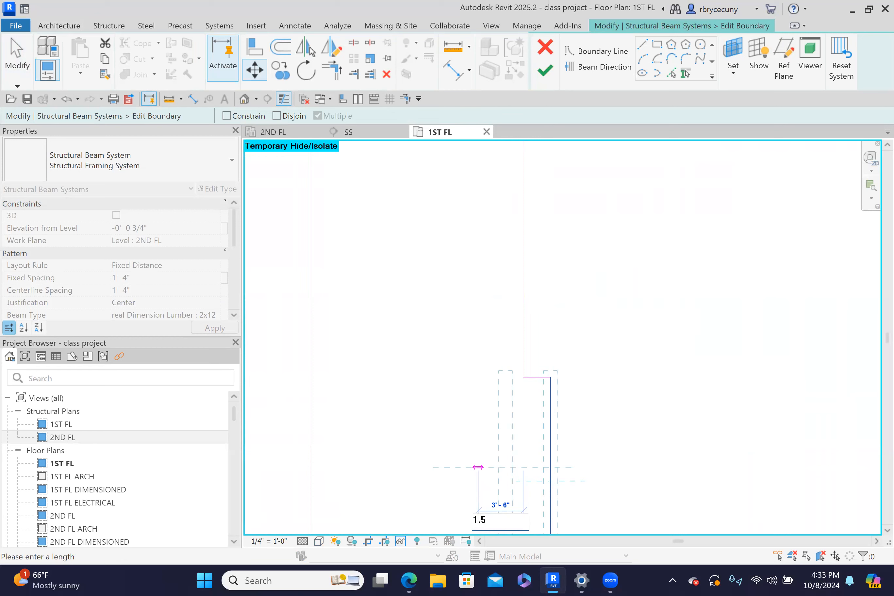
pyautogui.press('Return')
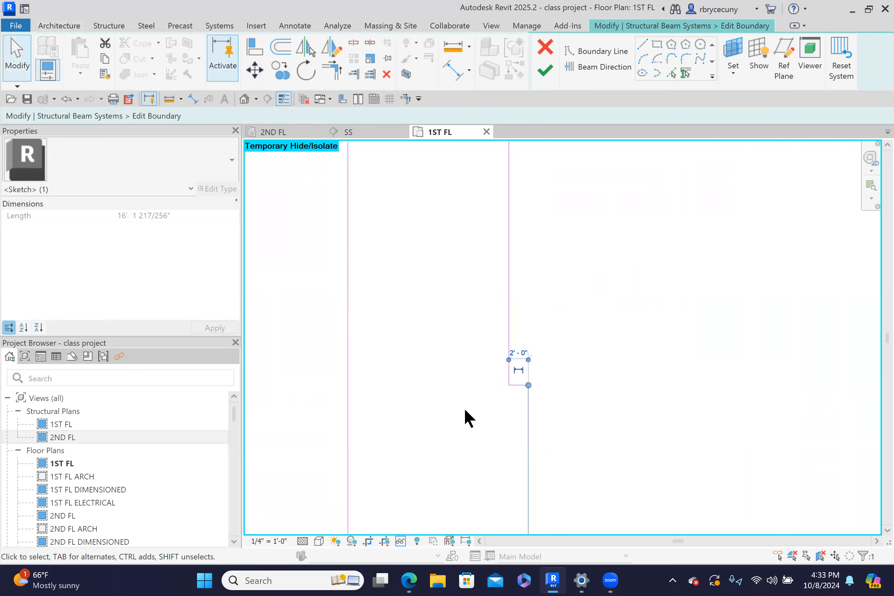
# Move the lower horizontal boundary line 1.5" up, toward the inside of the beam system.
pyautogui.moveTo(477, 152)
pyautogui.mouseDown(button='middle')
pyautogui.moveTo(471, 315)
pyautogui.moveTo(447, 420)
pyautogui.mouseUp(button='middle')
pyautogui.scroll(-2, 446, 419)
pyautogui.click(451, 365)
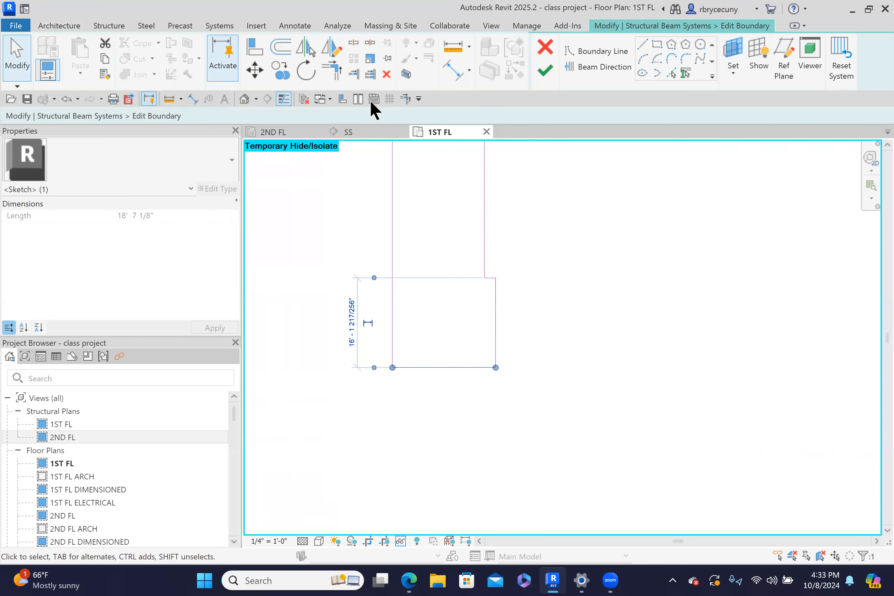
pyautogui.click(255, 70)
pyautogui.click(420, 311)
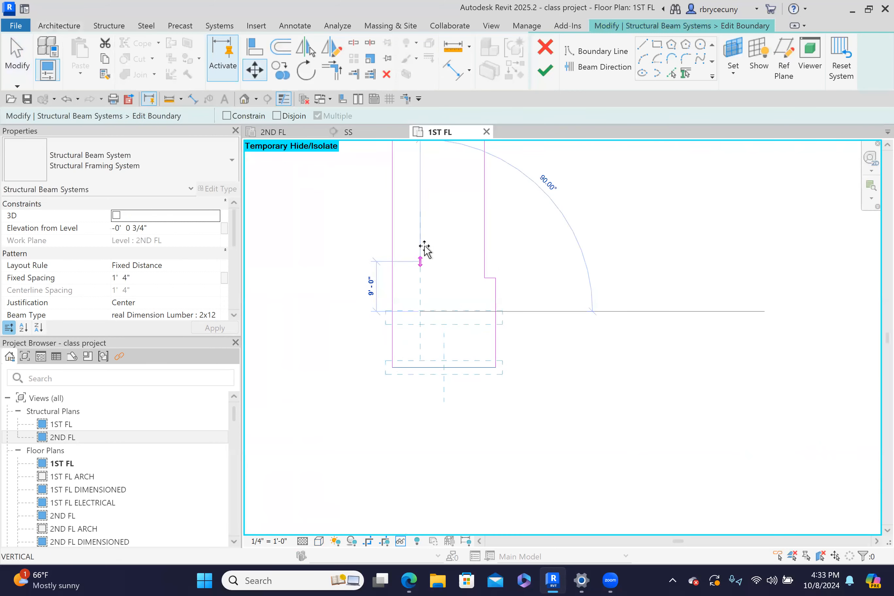
pyautogui.write('1.5"')
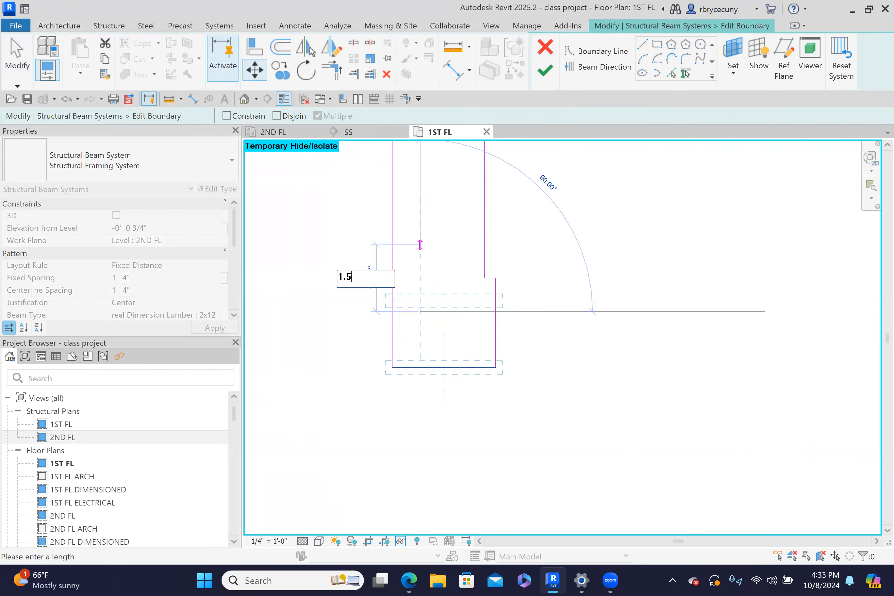
pyautogui.press('Return')
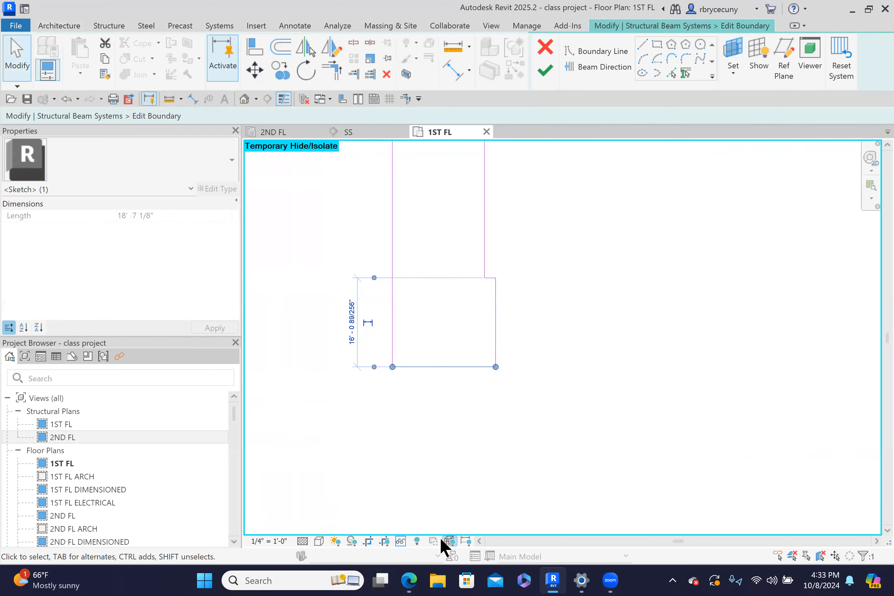
# Reset the temporary hide/isolate and set the 1ST FL plan's visual style to Consistent Colors.
pyautogui.click(400, 540)
pyautogui.click(406, 529)
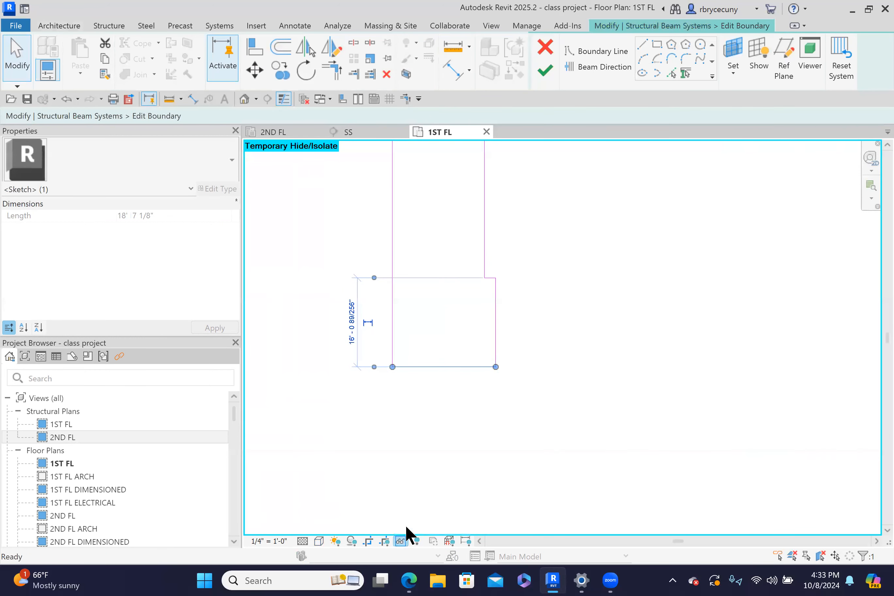
pyautogui.moveTo(356, 475); pyautogui.dragTo(345, 517, button='middle')
pyautogui.scroll(6, 382, 399)
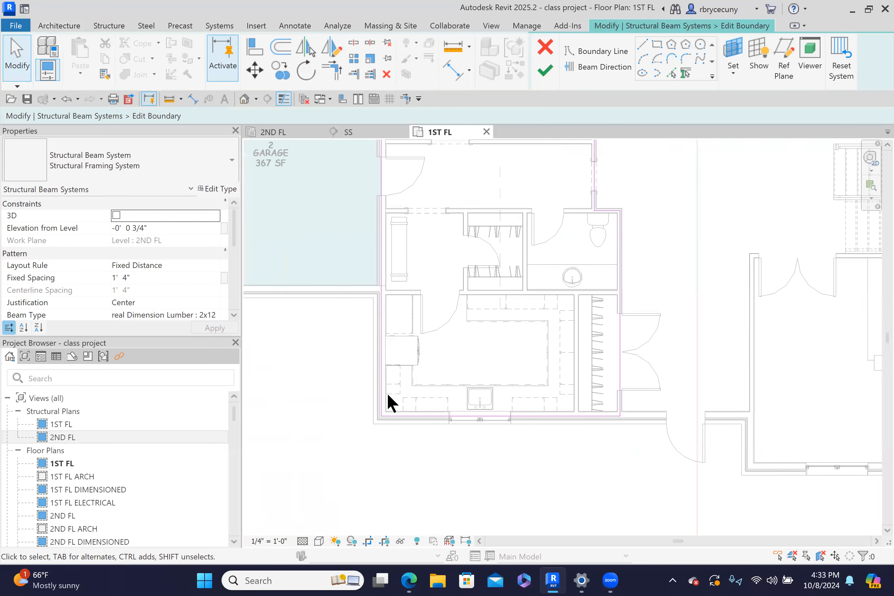
pyautogui.scroll(2, 351, 338)
pyautogui.click(319, 538)
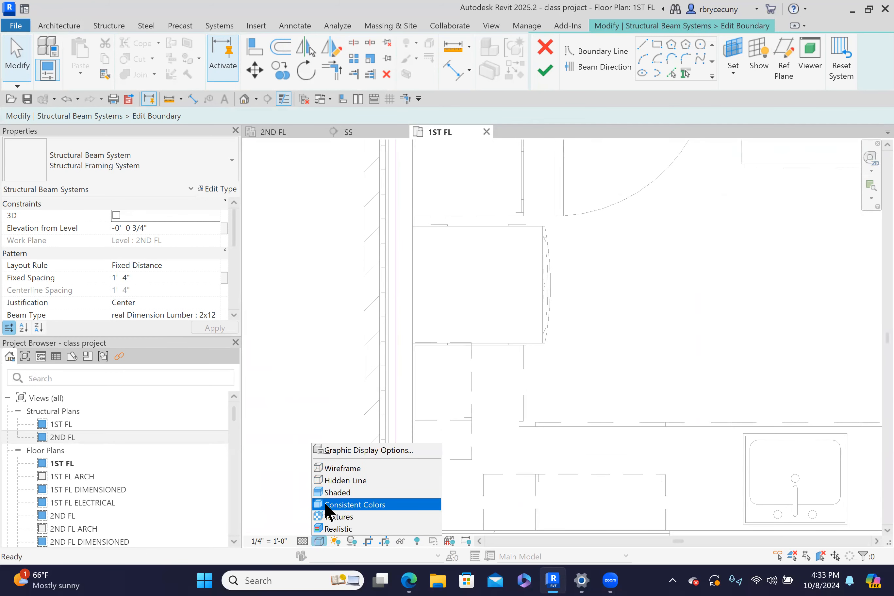
pyautogui.click(339, 504)
# Examine where the left-hand boundary line runs relative to the layers of the exterior wall and the garage wall.
pyautogui.scroll(4, 385, 362)
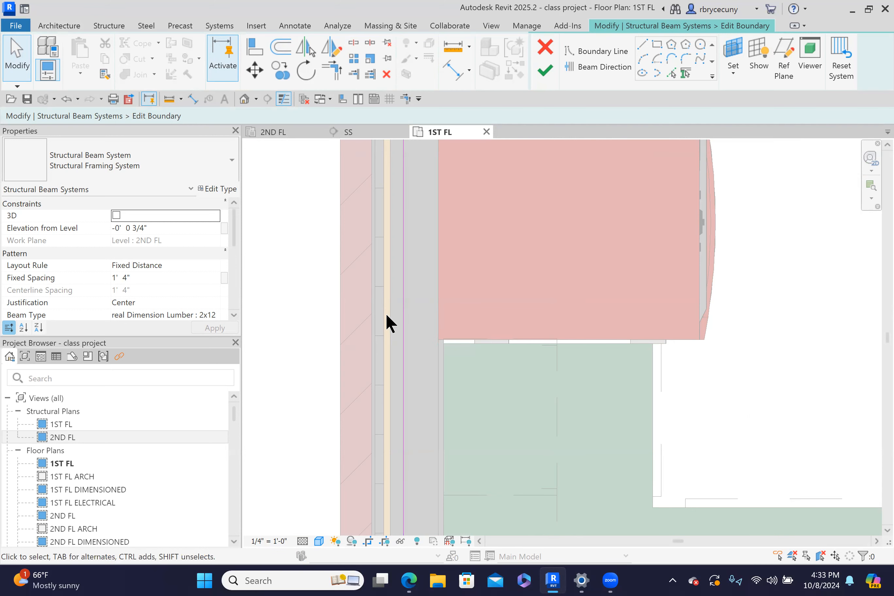
pyautogui.scroll(-4, 386, 338)
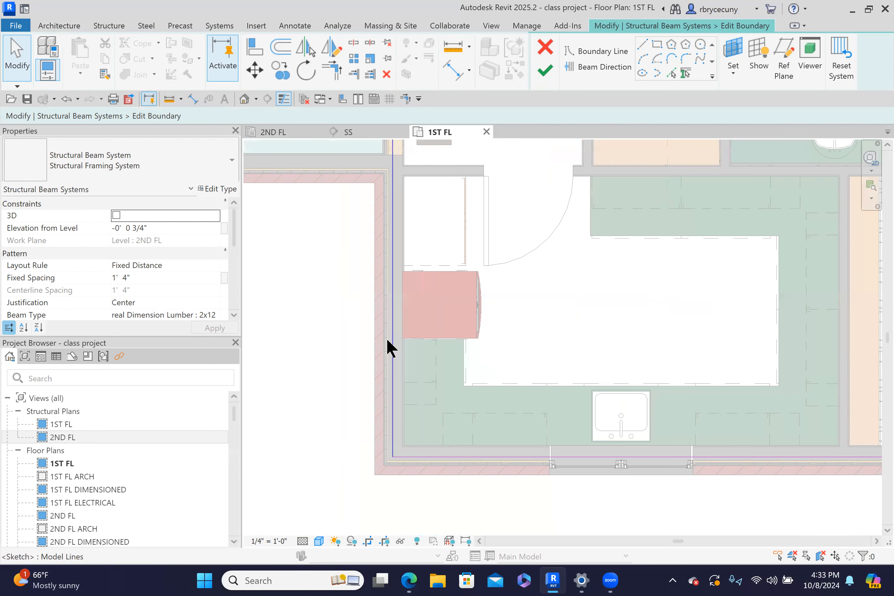
pyautogui.scroll(2, 384, 315)
pyautogui.moveTo(409, 246); pyautogui.dragTo(389, 391, button='middle')
pyautogui.scroll(2, 365, 292)
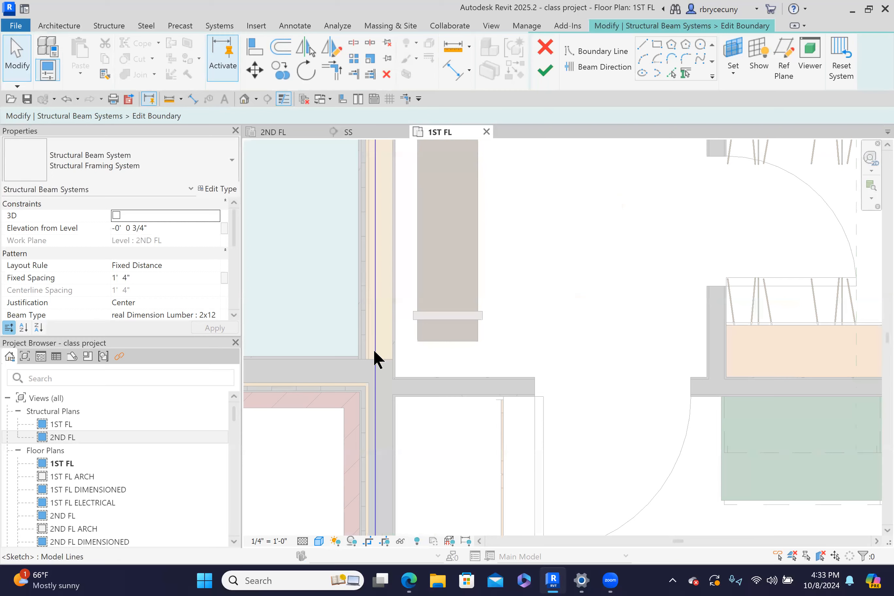
pyautogui.scroll(2, 373, 354)
pyautogui.scroll(-4, 359, 357)
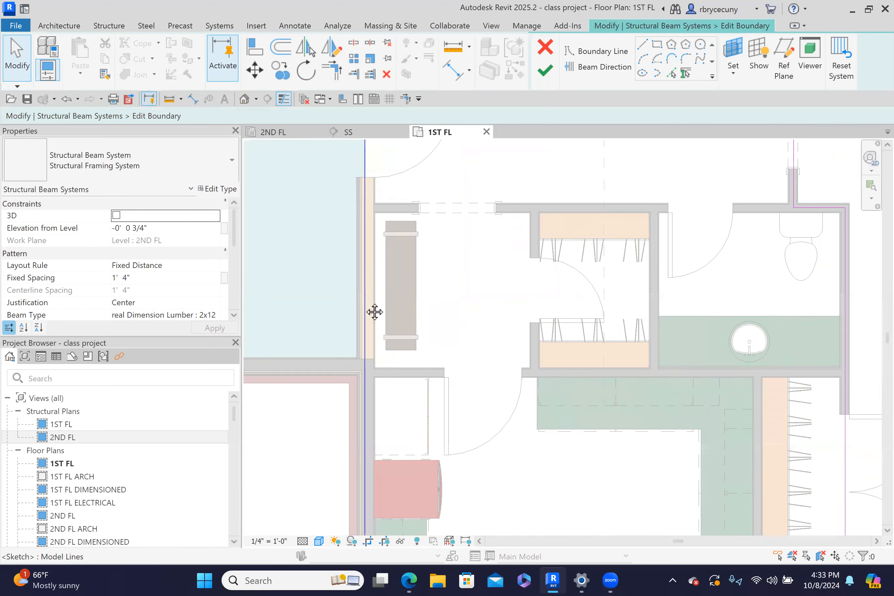
pyautogui.moveTo(375, 311); pyautogui.dragTo(351, 501, button='middle')
pyautogui.scroll(4, 370, 248)
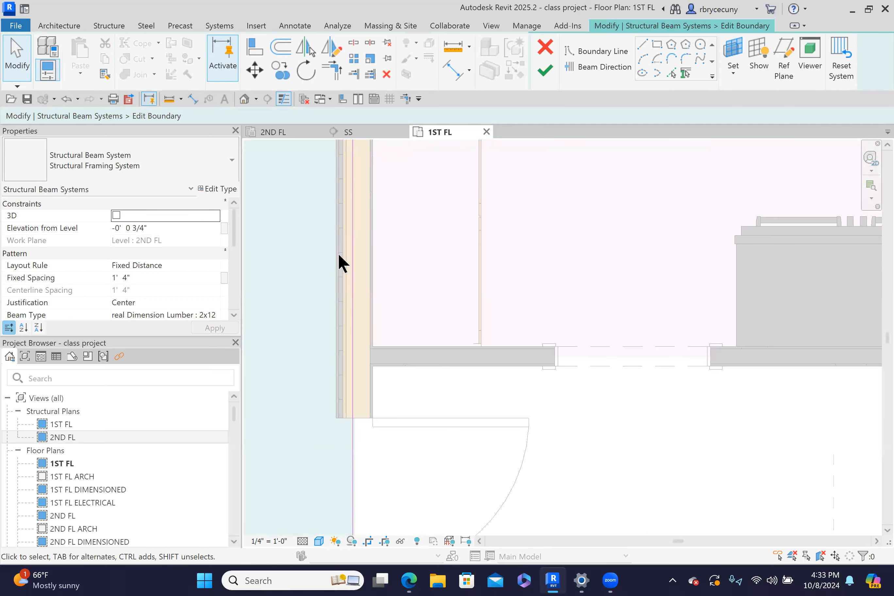
pyautogui.scroll(-5, 339, 252)
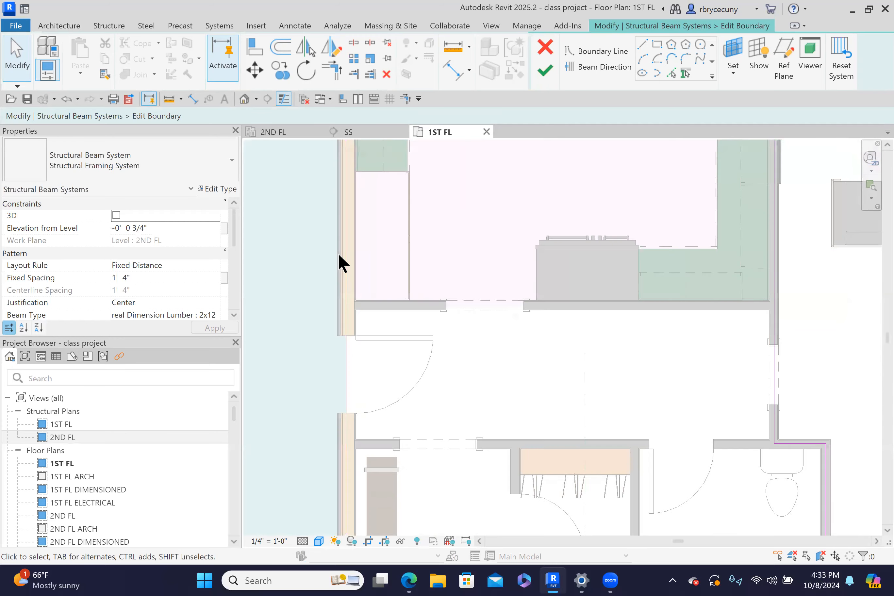
# Measure the distance from the exterior wall's sheathing layer to the vertical boundary line near the stacked washer and dryer.
pyautogui.click(170, 99)
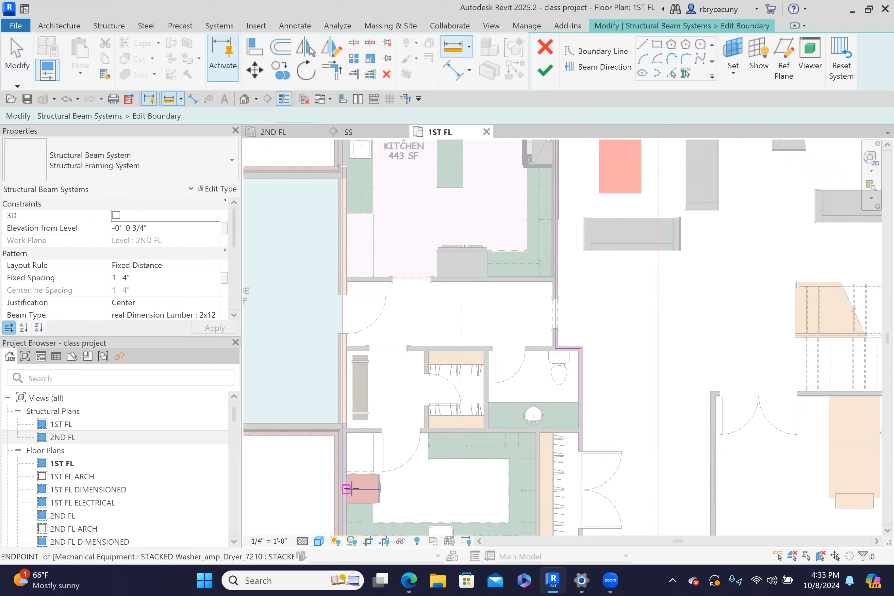
pyautogui.scroll(7, 345, 483)
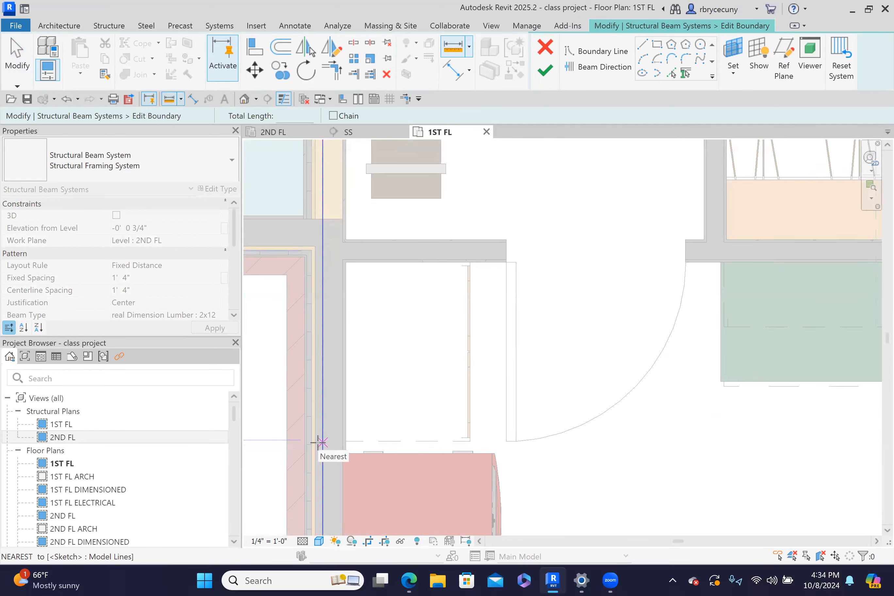
pyautogui.scroll(4, 323, 442)
pyautogui.click(317, 438)
pyautogui.click(331, 438)
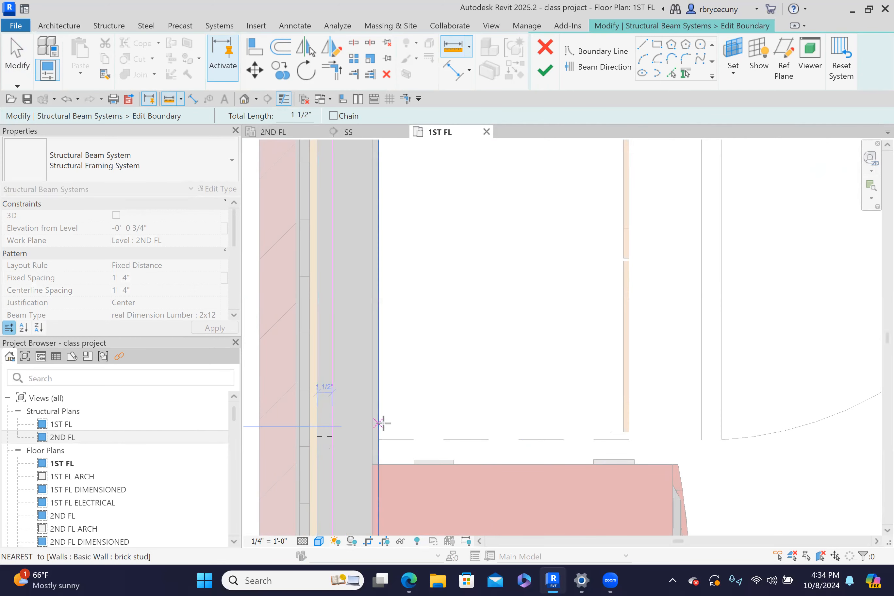
pyautogui.press('Escape')
# Finish the boundary edit of the kitchen-side beam system.
pyautogui.scroll(-6, 385, 425)
pyautogui.moveTo(452, 385); pyautogui.dragTo(423, 383, button='middle')
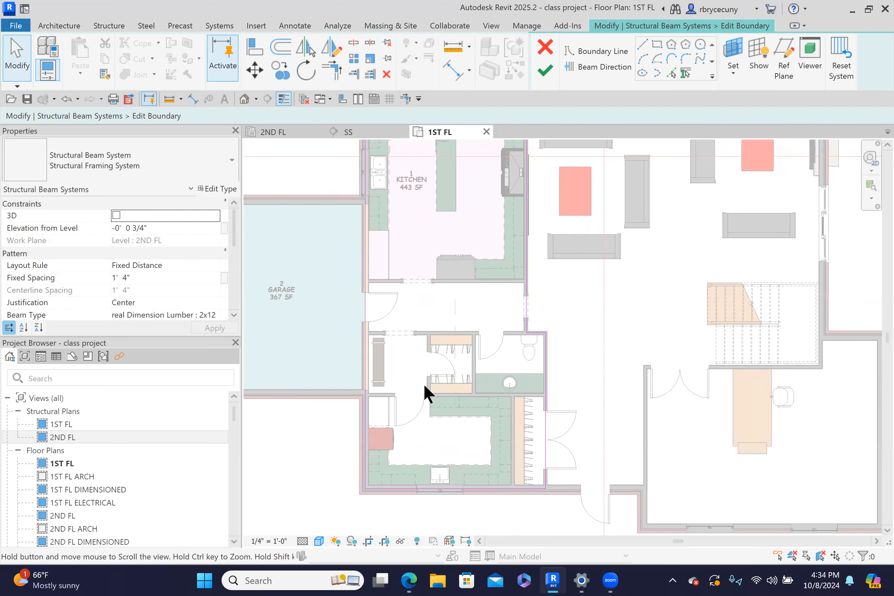
pyautogui.scroll(-3, 423, 383)
pyautogui.click(545, 70)
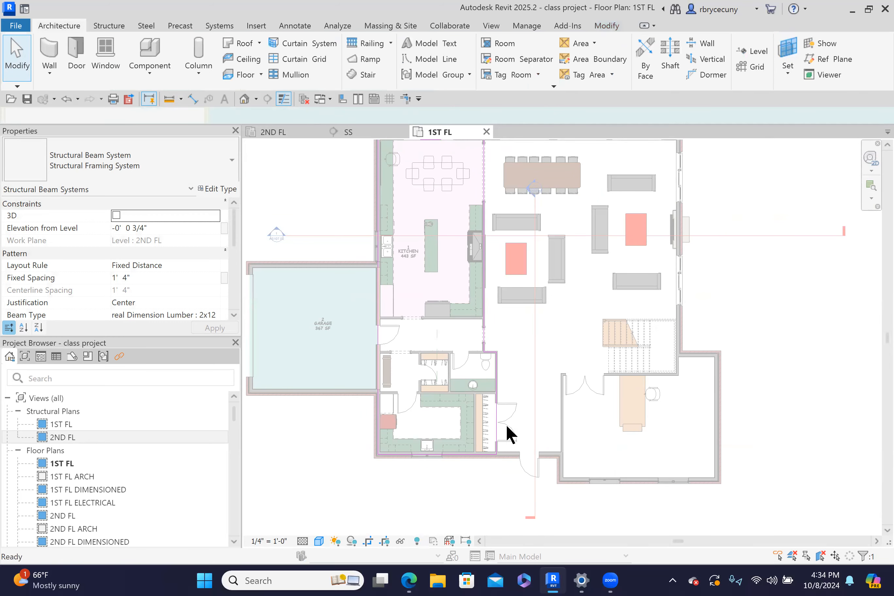
# Open the 2ND FL structural plan and check where the horizontal joists end within the garage-side wall.
pyautogui.doubleClick(62, 436)
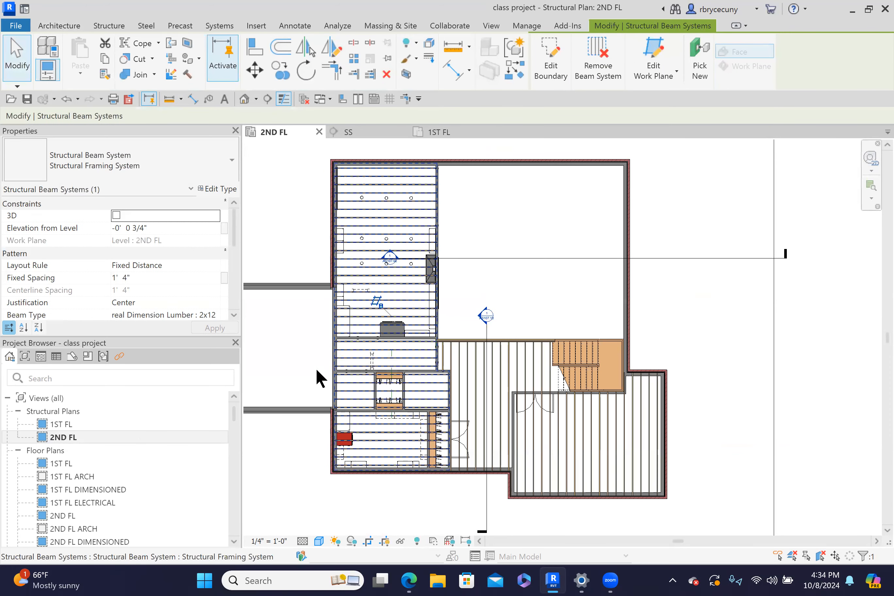
pyautogui.scroll(5, 335, 346)
pyautogui.scroll(1, 384, 377)
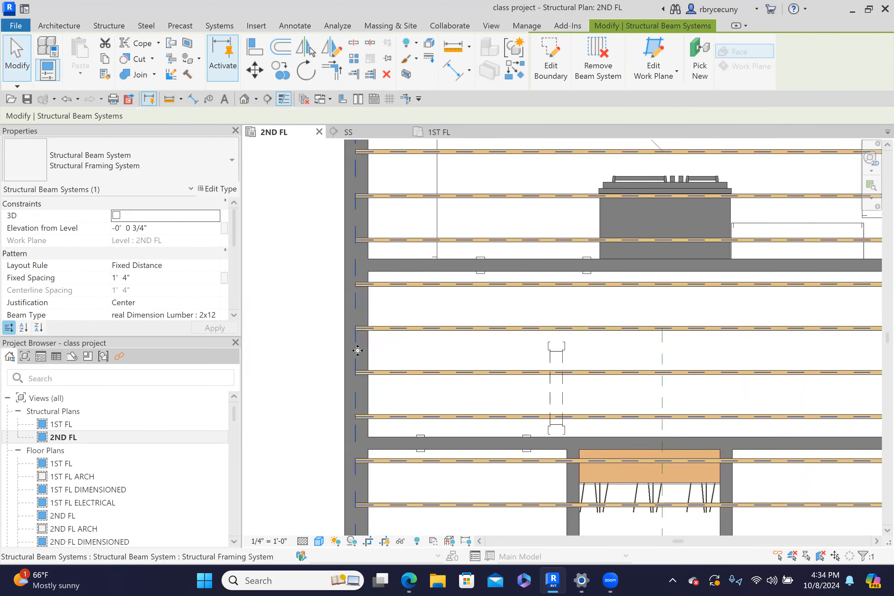
pyautogui.scroll(-5, 358, 350)
pyautogui.scroll(-2, 713, 418)
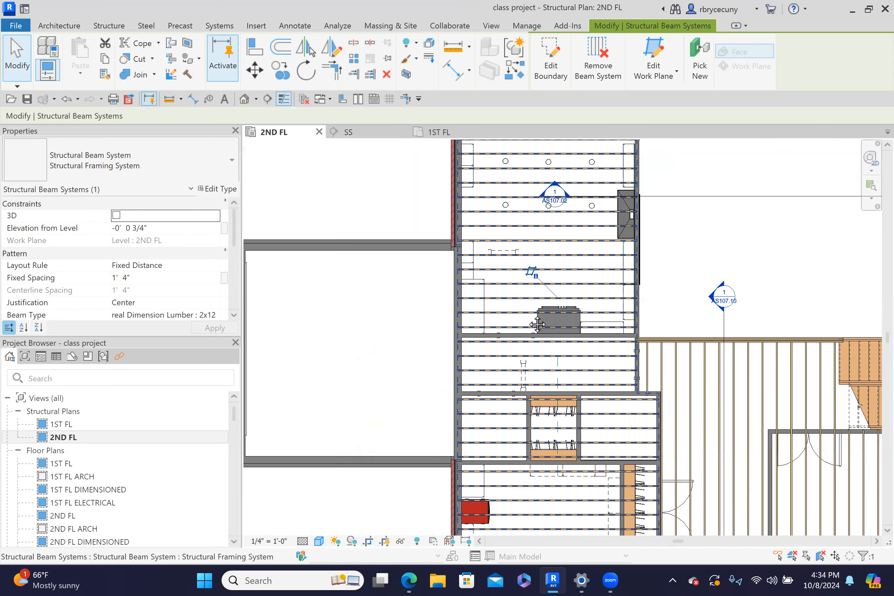
pyautogui.moveTo(712, 417); pyautogui.dragTo(536, 323, button='middle')
# Move the horizontal section line SS down so it cuts through the front rooms, and open its section view.
pyautogui.scroll(-4, 713, 435)
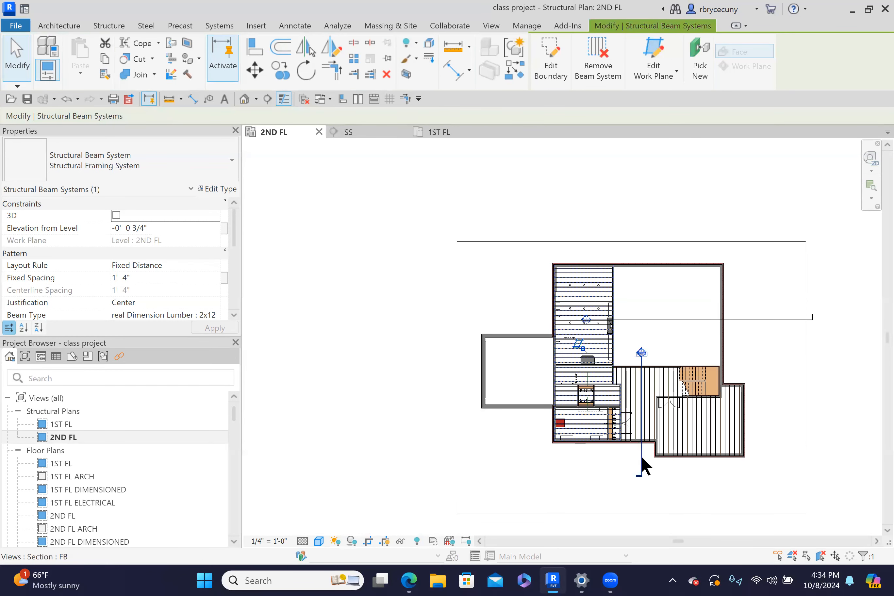
pyautogui.moveTo(763, 320); pyautogui.dragTo(757, 435)
pyautogui.rightClick(756, 435)
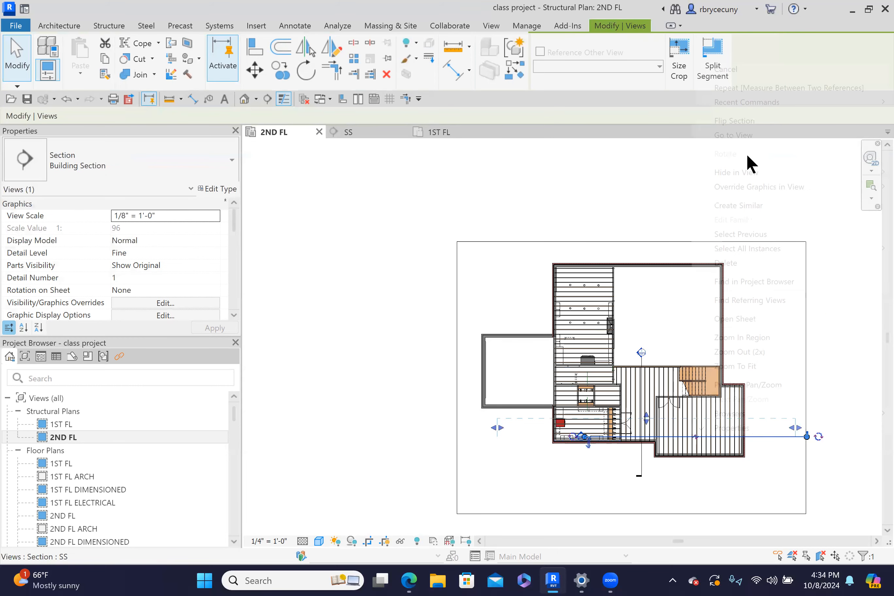
pyautogui.click(738, 138)
pyautogui.moveTo(606, 381); pyautogui.dragTo(496, 334, button='middle')
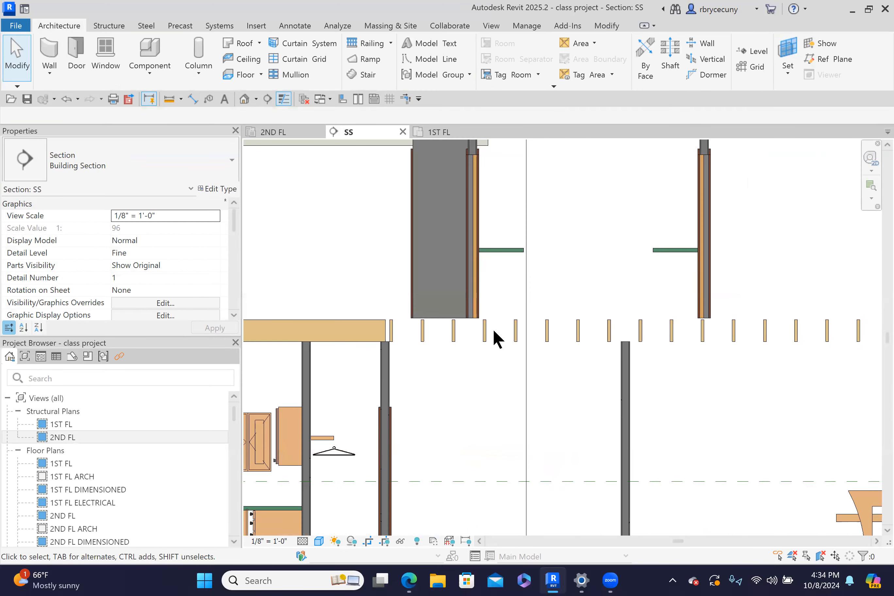
# Start editing the boundary of the front beam system via Floor Plan: 1ST FL and switch to the 2ND FL structural plan.
pyautogui.click(591, 320)
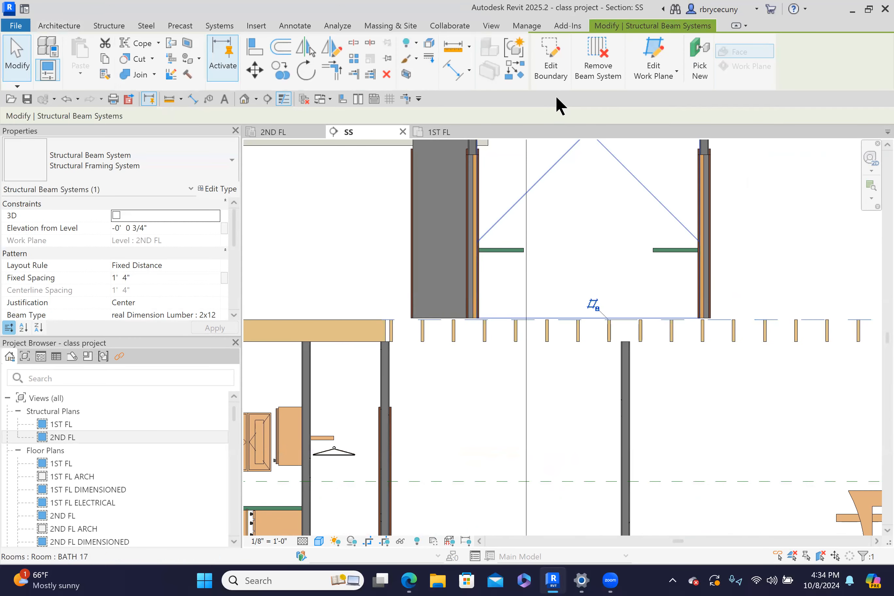
pyautogui.click(550, 66)
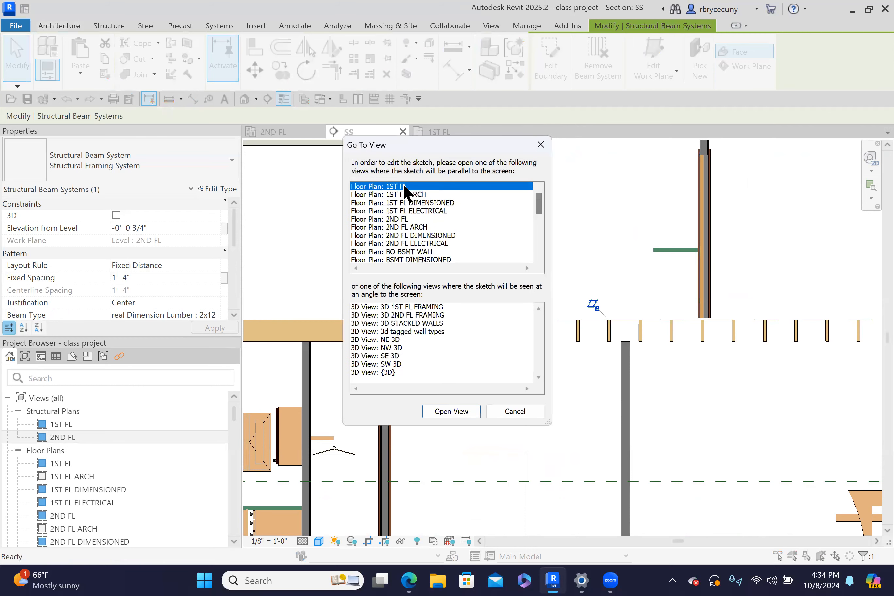
pyautogui.click(436, 411)
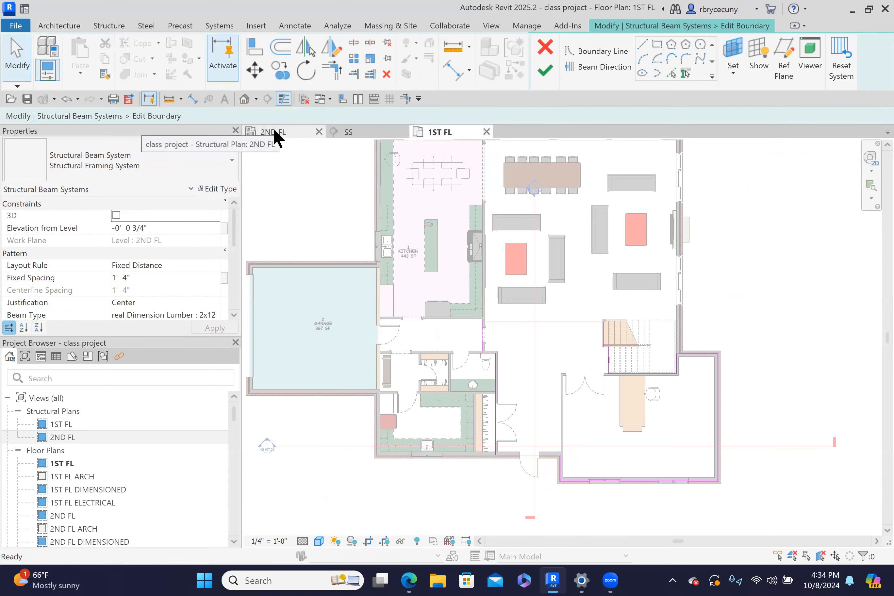
pyautogui.click(271, 132)
# Examine where the front beam system's boundary runs along the header beams and the interior walls on the kitchen side.
pyautogui.scroll(3, 643, 375)
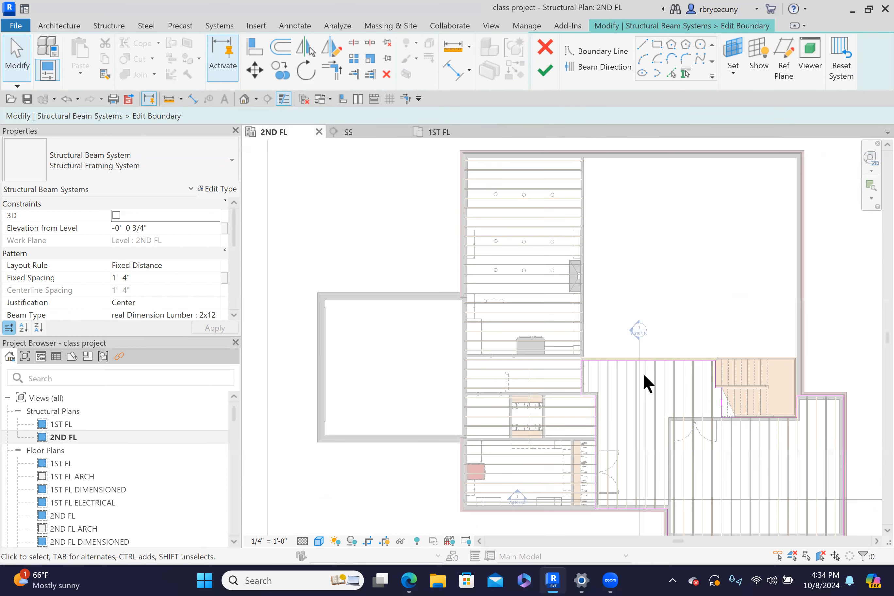
pyautogui.scroll(4, 643, 373)
pyautogui.moveTo(605, 395); pyautogui.dragTo(576, 365, button='middle')
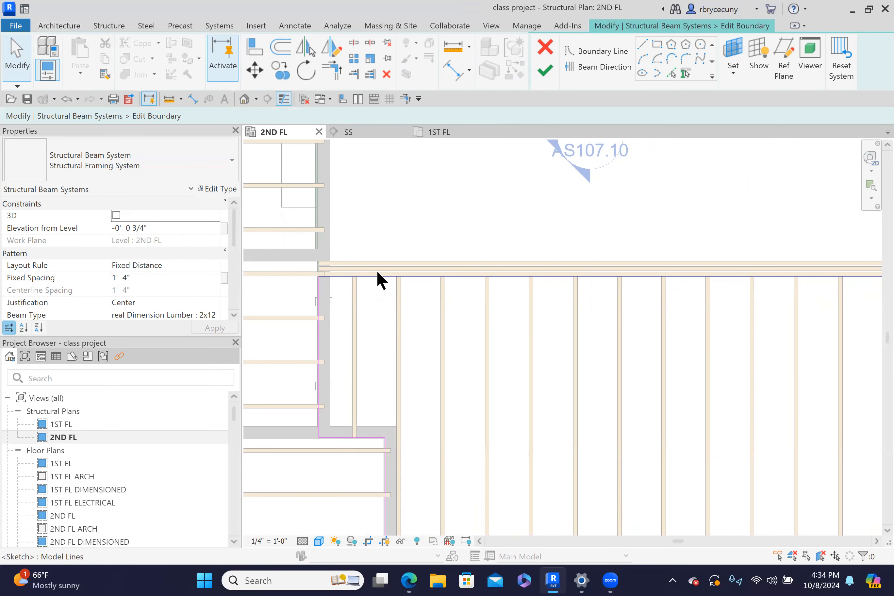
pyautogui.scroll(-1, 377, 270)
pyautogui.scroll(3, 369, 379)
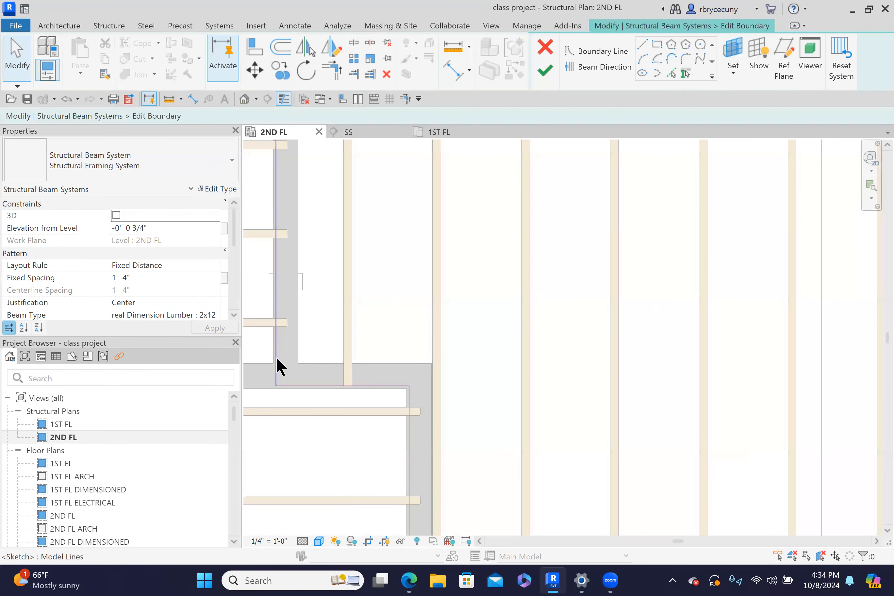
pyautogui.scroll(-4, 277, 366)
pyautogui.scroll(-2, 304, 235)
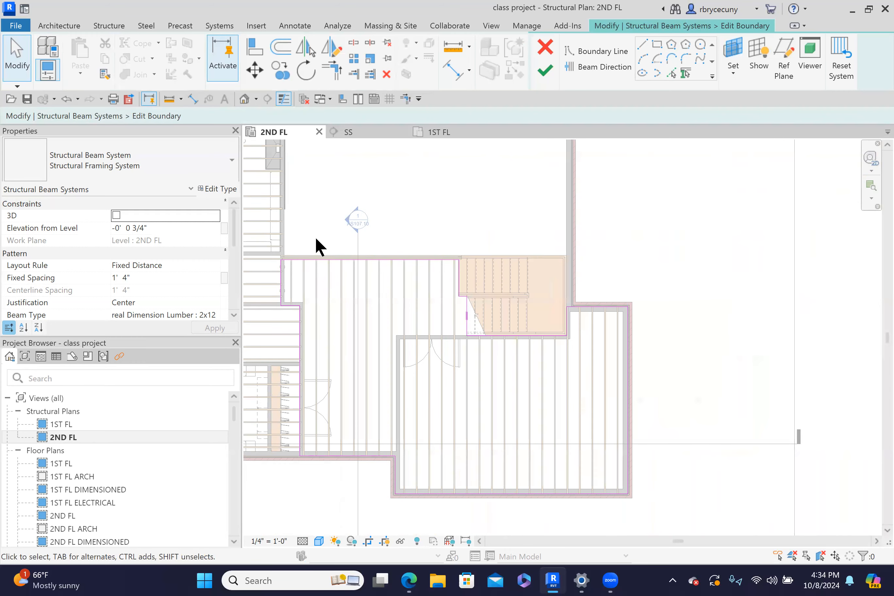
pyautogui.scroll(6, 274, 279)
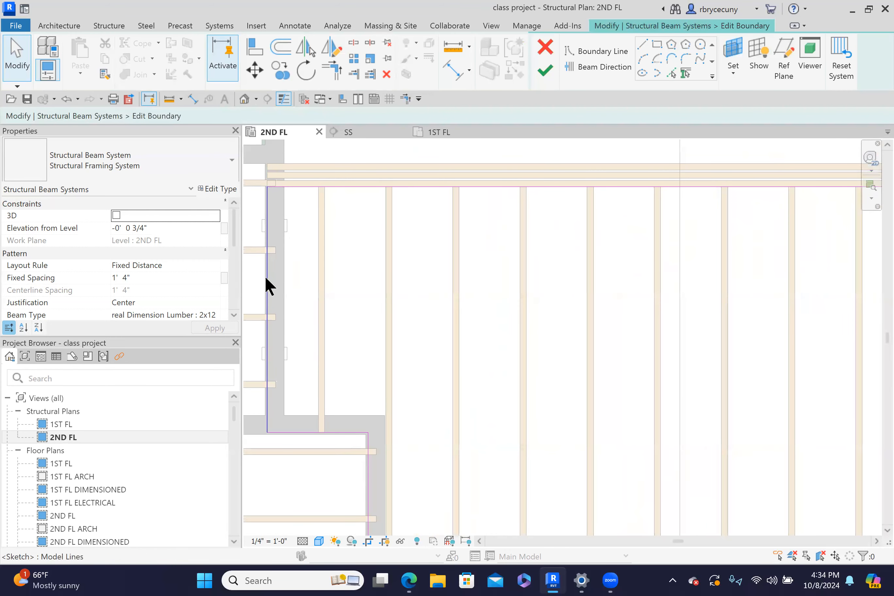
pyautogui.moveTo(289, 368); pyautogui.dragTo(319, 293, button='middle')
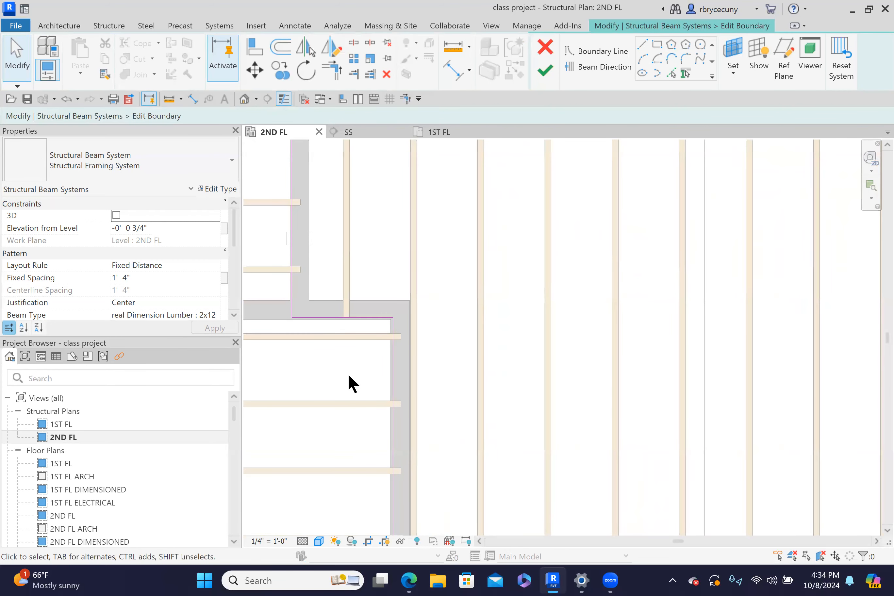
# Move the horizontal boundary line along the front entry wall 1.5" up, toward the inside of the beam system.
pyautogui.moveTo(348, 380); pyautogui.dragTo(346, 263, button='middle')
pyautogui.scroll(-1, 320, 366)
pyautogui.scroll(-2, 321, 366)
pyautogui.moveTo(321, 366); pyautogui.dragTo(323, 204, button='middle')
pyautogui.moveTo(335, 382); pyautogui.dragTo(330, 227, button='middle')
pyautogui.scroll(3, 421, 415)
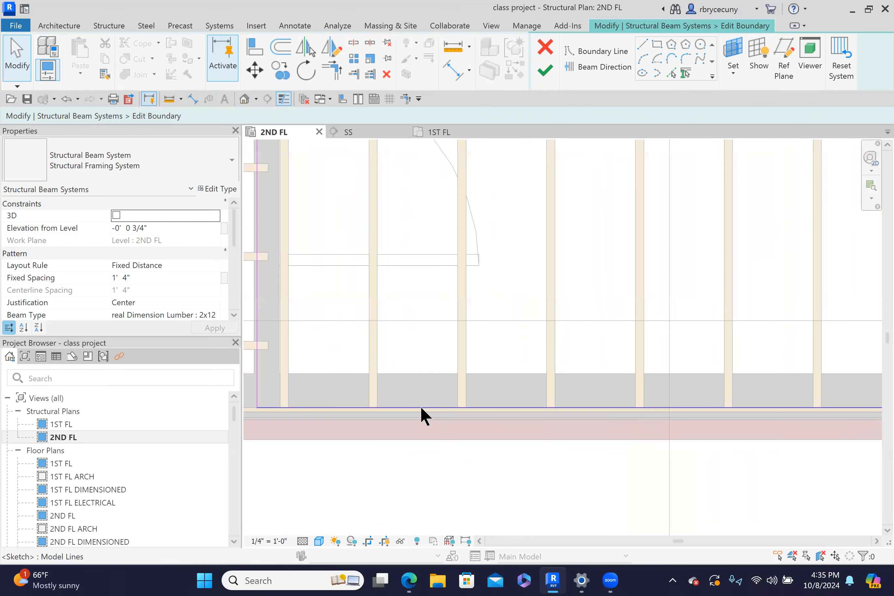
pyautogui.click(420, 409)
pyautogui.click(254, 70)
pyautogui.click(418, 301)
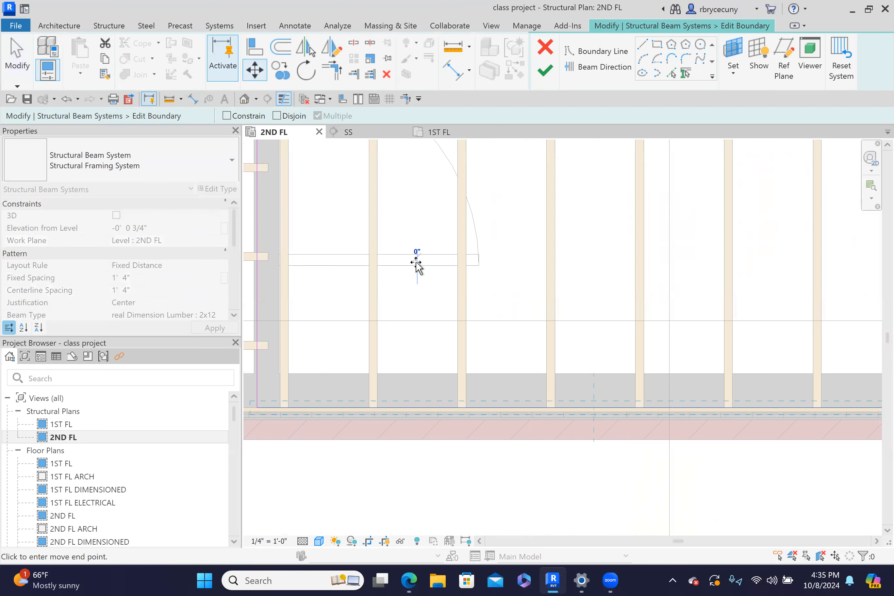
pyautogui.write('1')
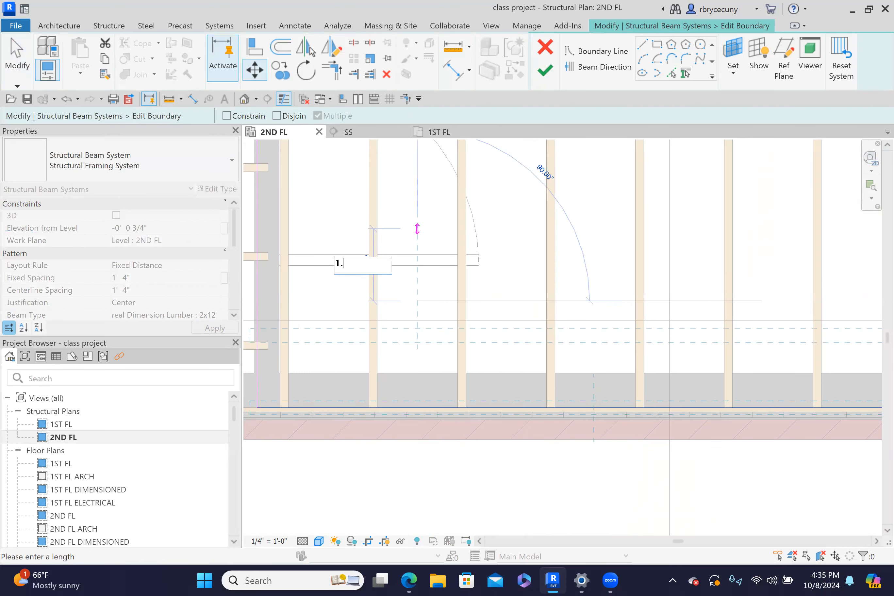
pyautogui.write('.5')
pyautogui.press('Return')
# Move the short vertical boundary line at the front wall's jog 1.5" right, toward the inside.
pyautogui.scroll(-3, 415, 272)
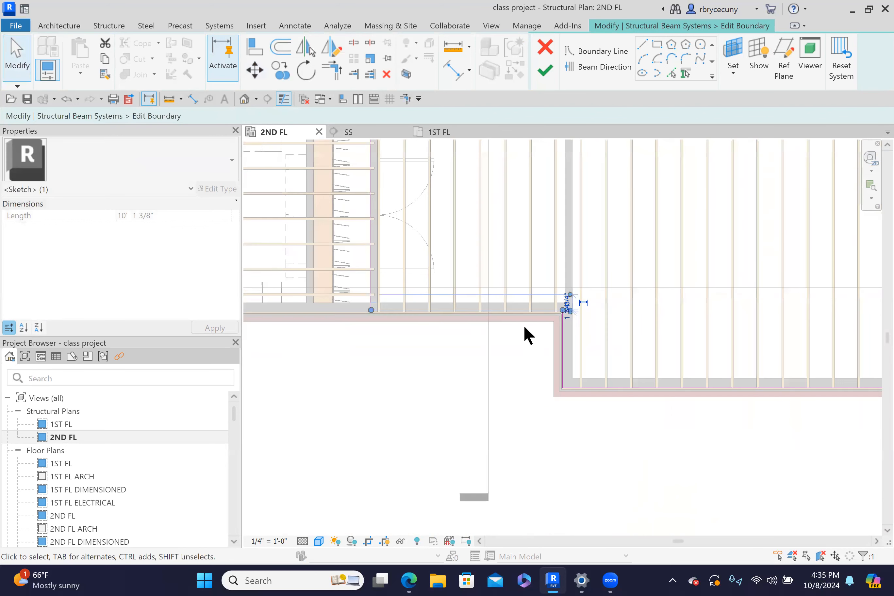
pyautogui.scroll(2, 547, 350)
pyautogui.scroll(2, 547, 352)
pyautogui.click(544, 353)
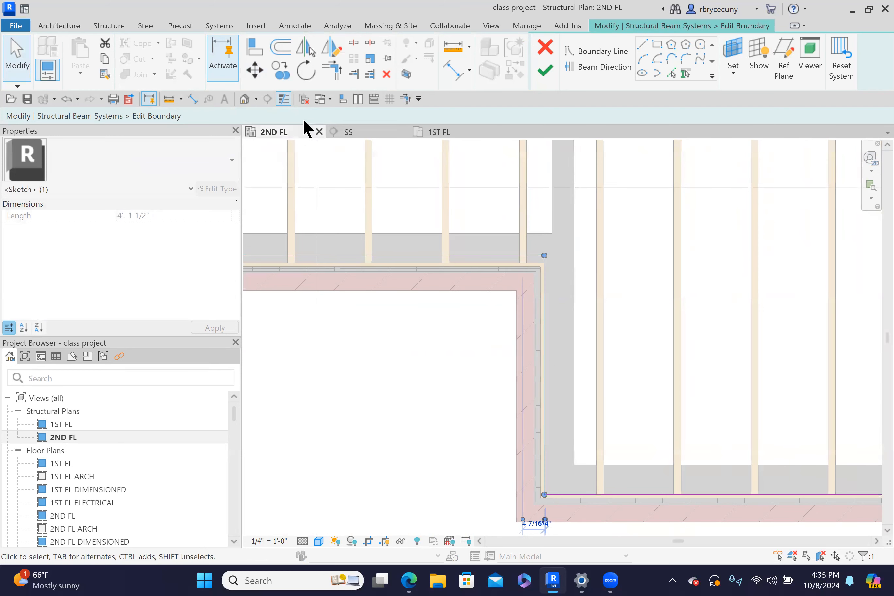
pyautogui.click(255, 74)
pyautogui.click(384, 384)
pyautogui.write('1')
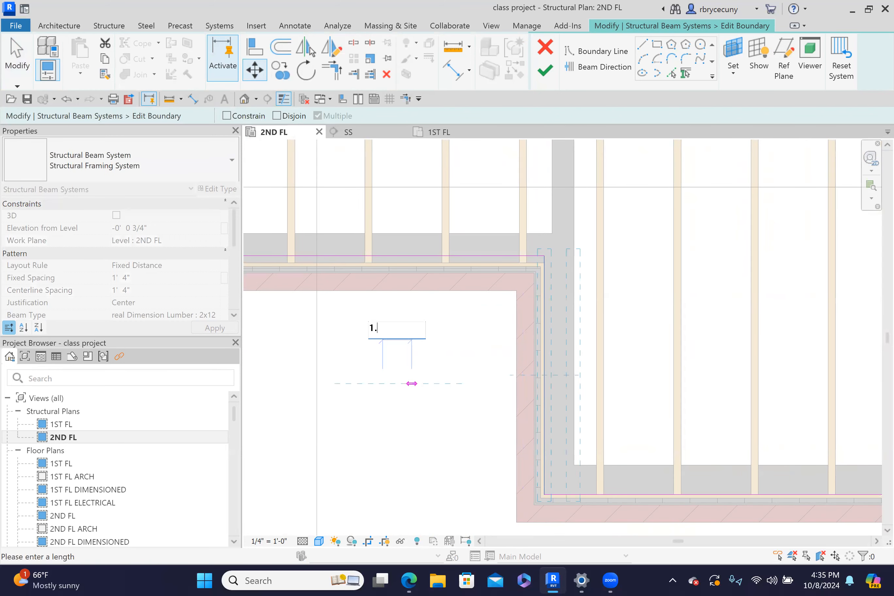
pyautogui.write('.5"')
pyautogui.press('Return')
# Move the lowest horizontal boundary line, along the projecting front room's wall, 1.5" up.
pyautogui.click(631, 496)
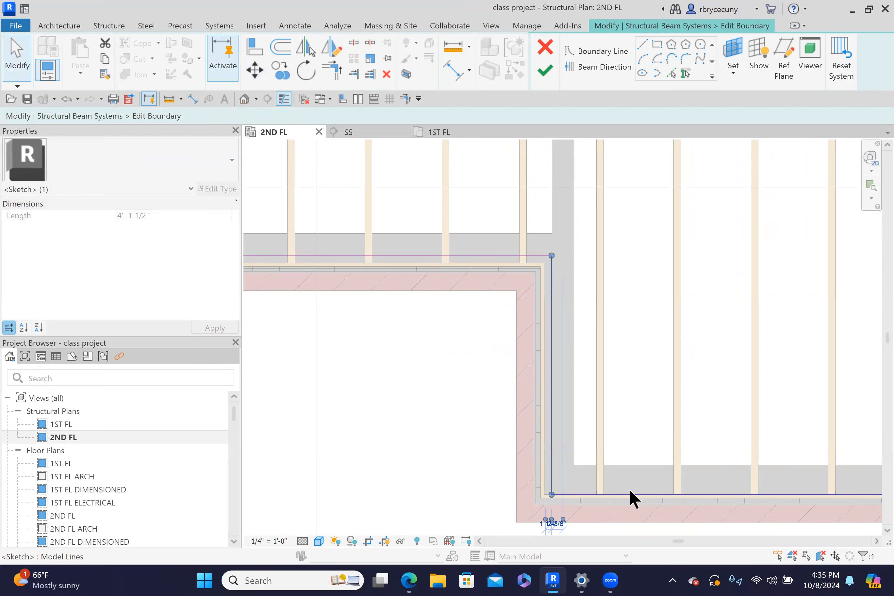
pyautogui.click(254, 72)
pyautogui.click(625, 393)
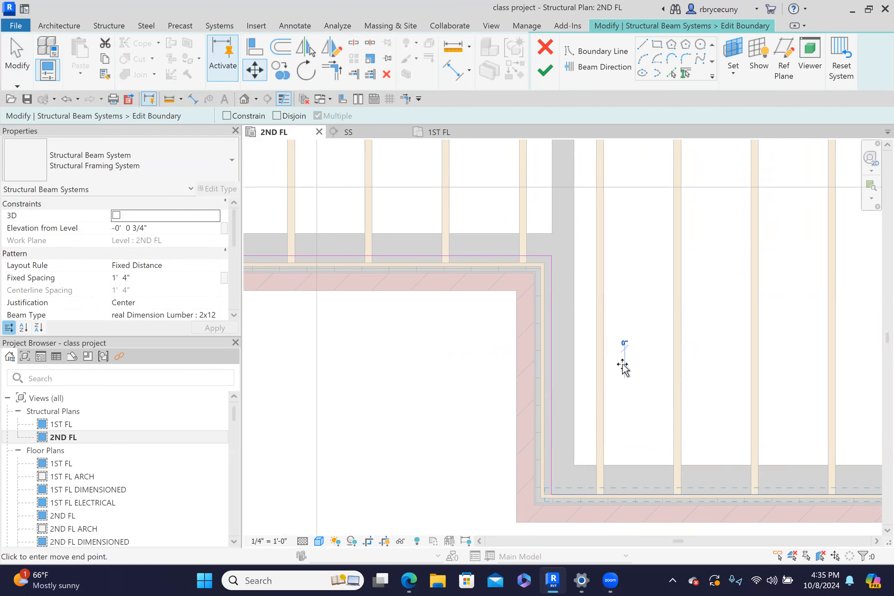
pyautogui.write('1.')
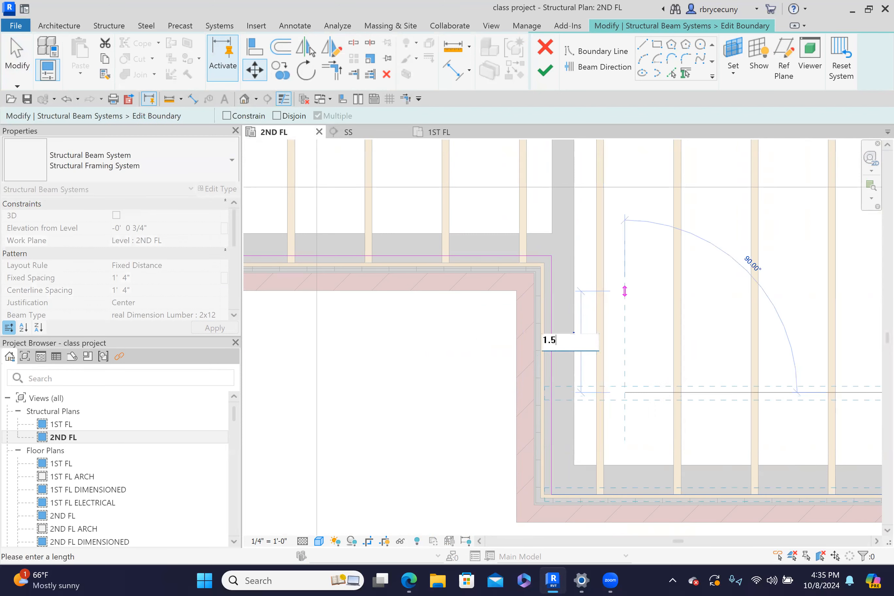
pyautogui.write('5"')
pyautogui.press('Return')
# Move the vertical boundary line along the projecting front room's right exterior wall 1.5" left.
pyautogui.scroll(-3, 620, 313)
pyautogui.moveTo(613, 339)
pyautogui.mouseDown(button='middle')
pyautogui.moveTo(611, 349)
pyautogui.moveTo(577, 363)
pyautogui.moveTo(321, 370)
pyautogui.mouseUp(button='middle')
pyautogui.scroll(3, 670, 350)
pyautogui.click(643, 373)
pyautogui.click(254, 72)
pyautogui.click(563, 314)
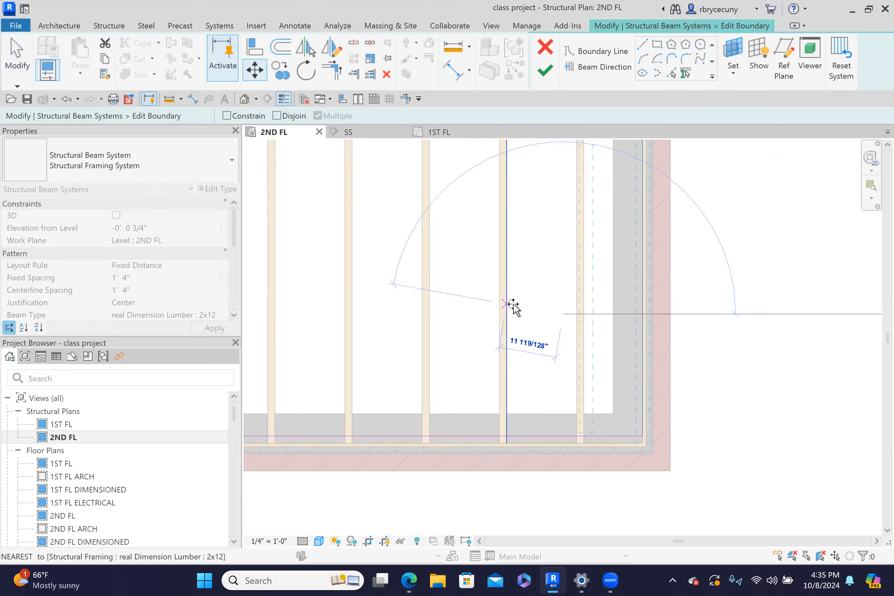
pyautogui.write('1.5')
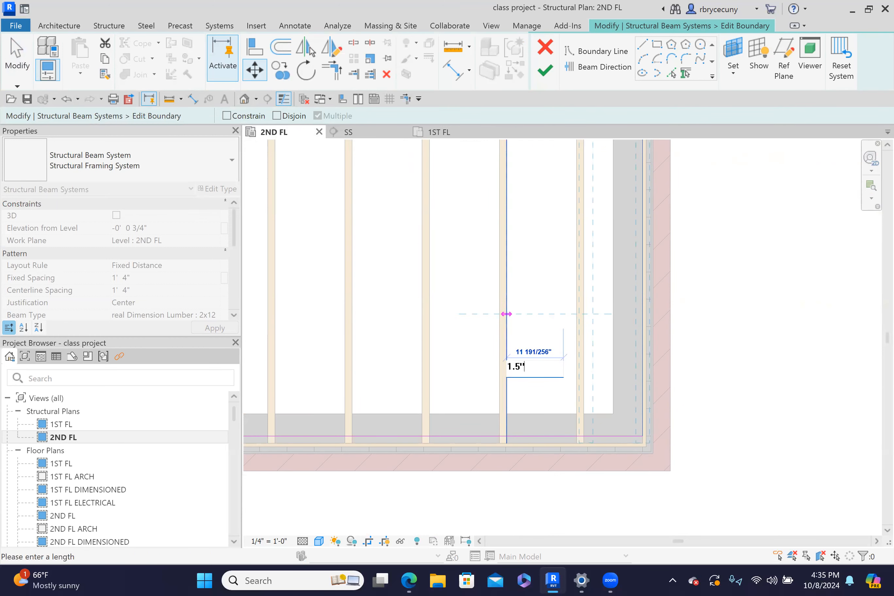
pyautogui.press('Return')
# Try to move the horizontal boundary line beside the stair landing down into the front room, and undo the move.
pyautogui.scroll(-6, 524, 335)
pyautogui.moveTo(513, 311); pyautogui.dragTo(513, 396, button='middle')
pyautogui.scroll(2, 499, 225)
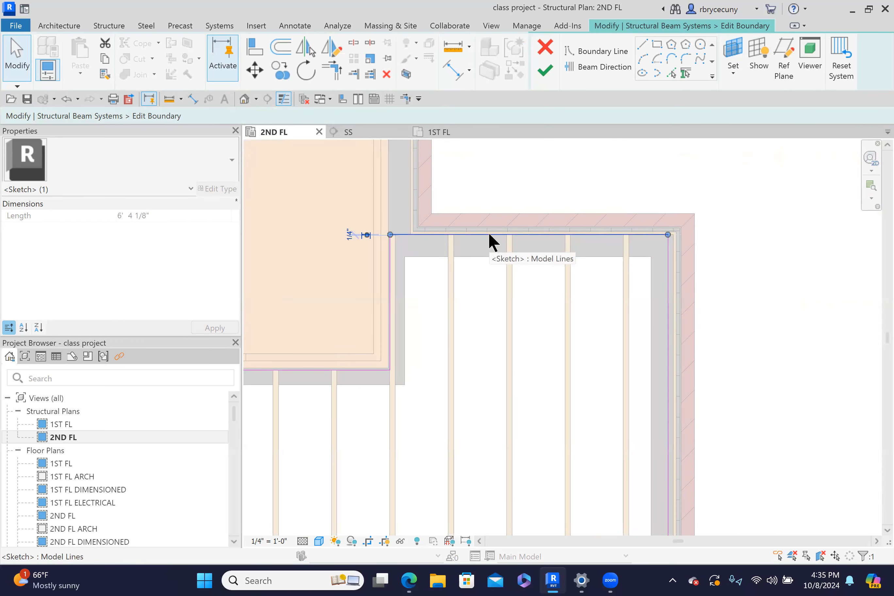
pyautogui.click(255, 70)
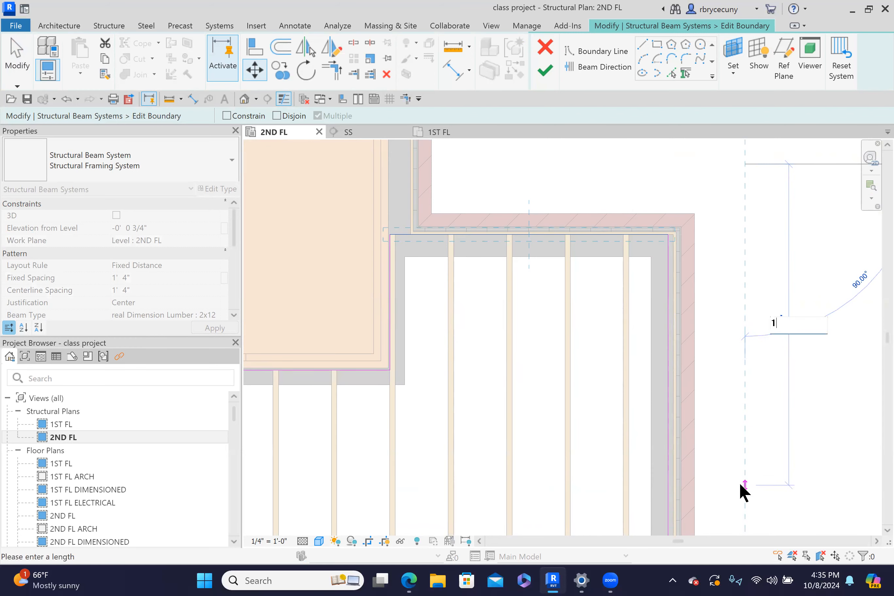
pyautogui.press('Return')
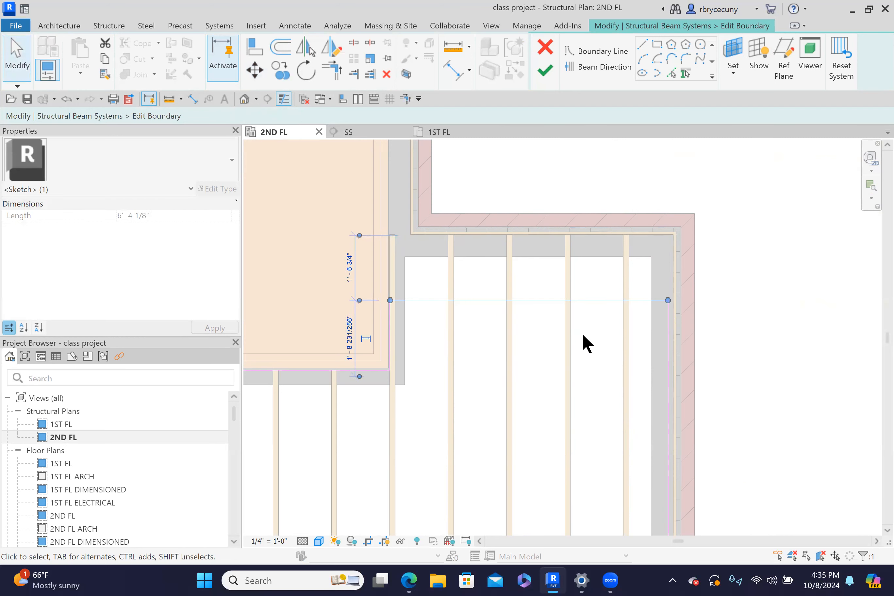
pyautogui.click(65, 98)
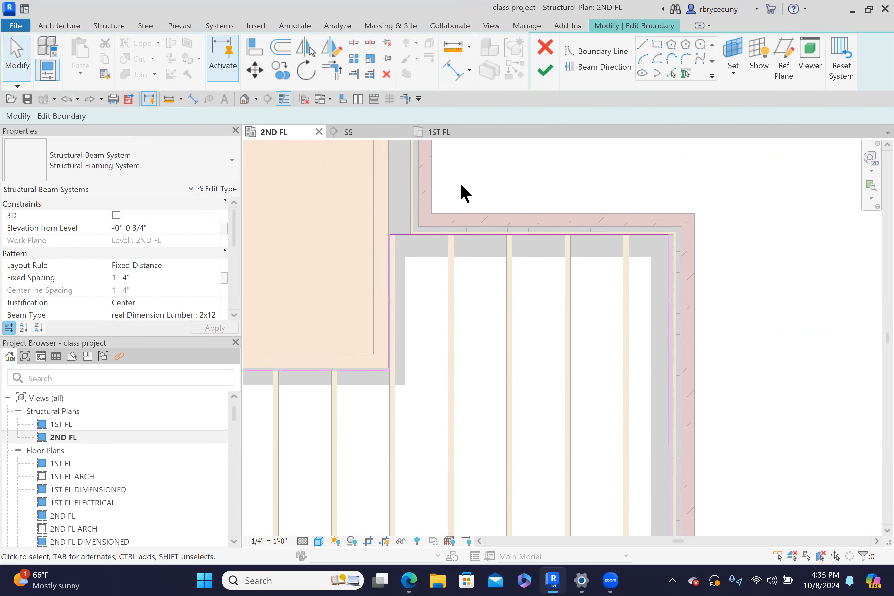
# Move the horizontal boundary line along the projecting front room's upper exterior wall 1.5" down, toward the inside.
pyautogui.click(513, 234)
pyautogui.click(252, 70)
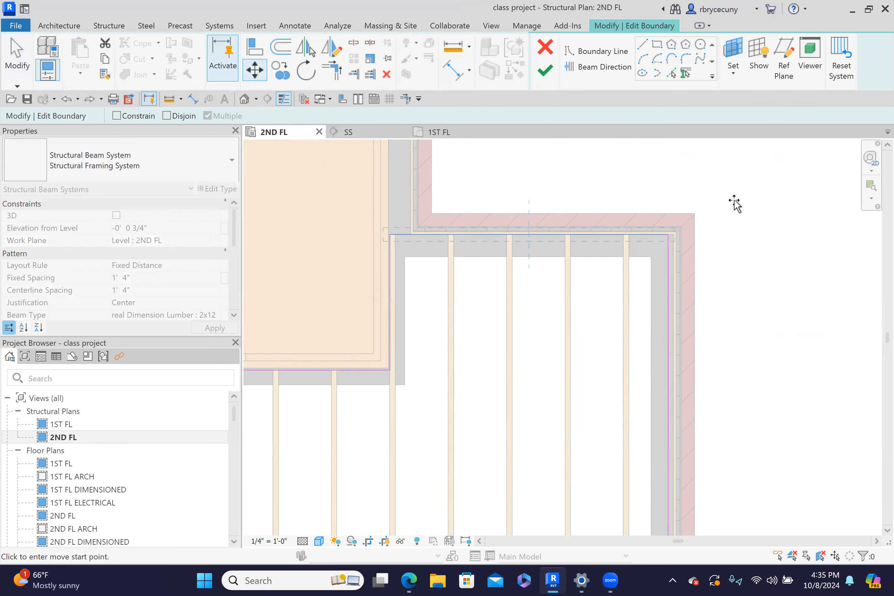
pyautogui.write('1.5')
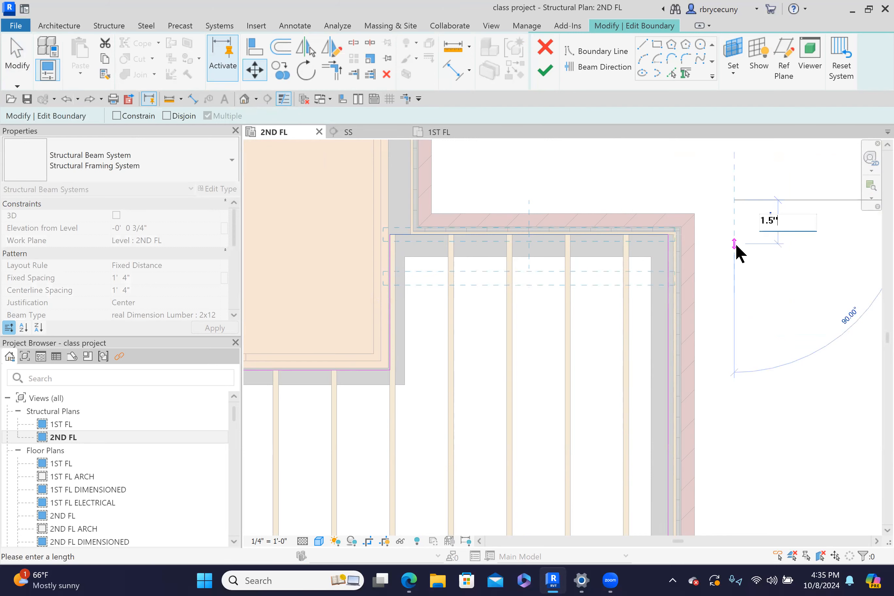
pyautogui.press('Return')
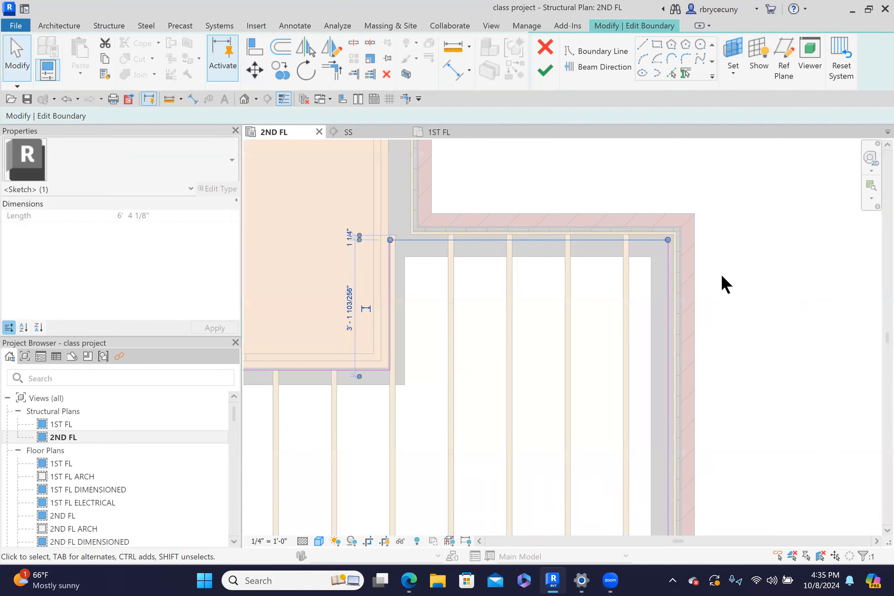
# Check the boundary along the projecting front room's lower wall and finish the beam system's boundary edit.
pyautogui.scroll(-5, 719, 285)
pyautogui.moveTo(719, 373); pyautogui.dragTo(718, 320, button='middle')
pyautogui.scroll(2, 611, 335)
pyautogui.scroll(3, 514, 368)
pyautogui.scroll(3, 333, 427)
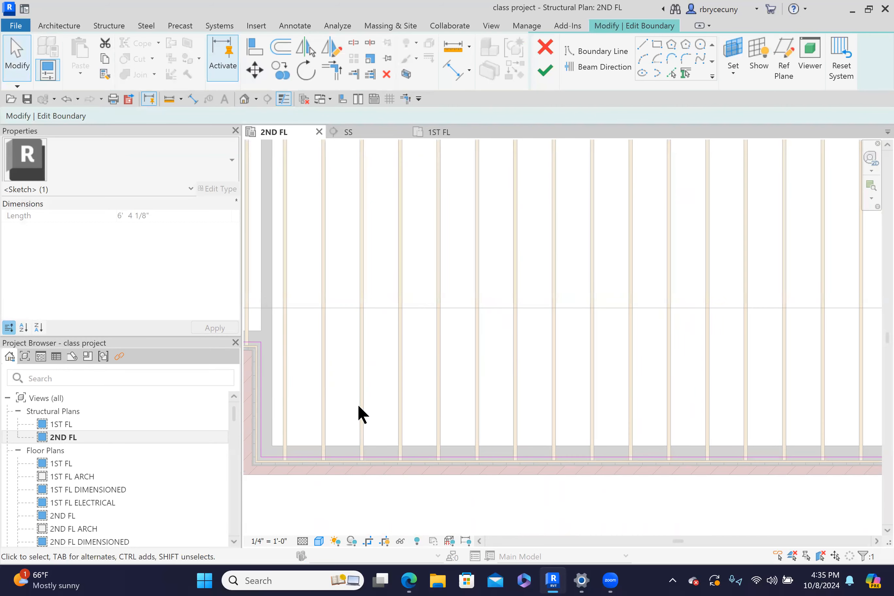
pyautogui.scroll(5, 295, 456)
pyautogui.moveTo(334, 459); pyautogui.dragTo(389, 439, button='middle')
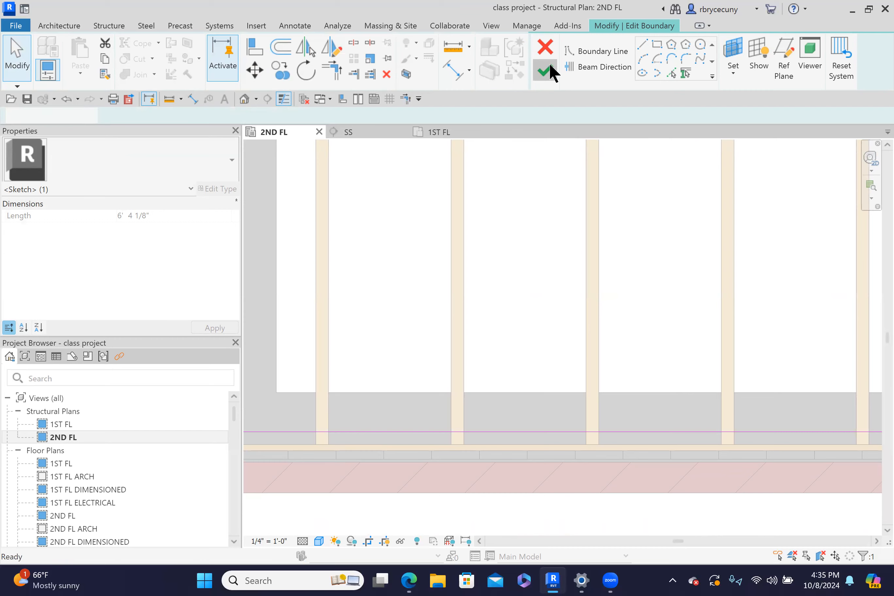
pyautogui.click(550, 71)
pyautogui.scroll(-2, 326, 446)
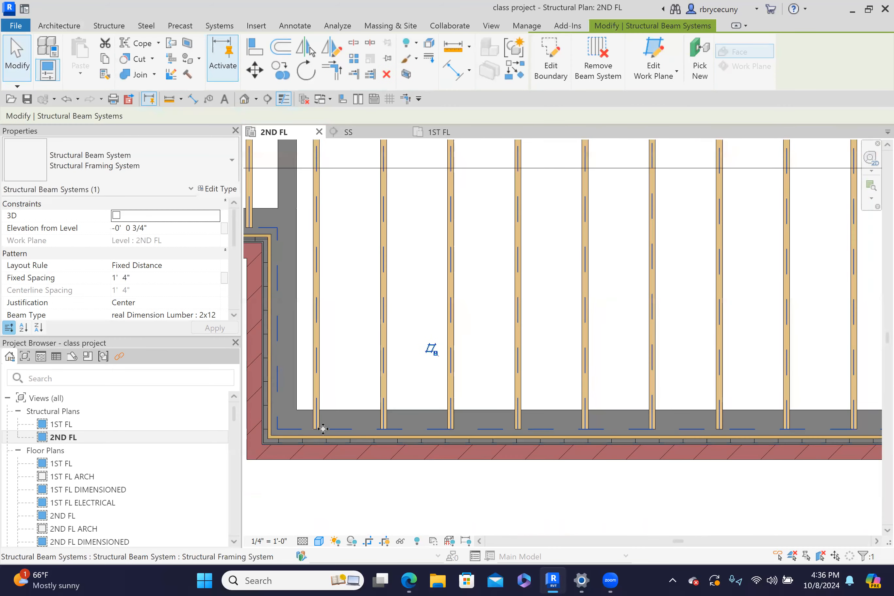
pyautogui.scroll(-6, 319, 425)
pyautogui.scroll(-4, 409, 439)
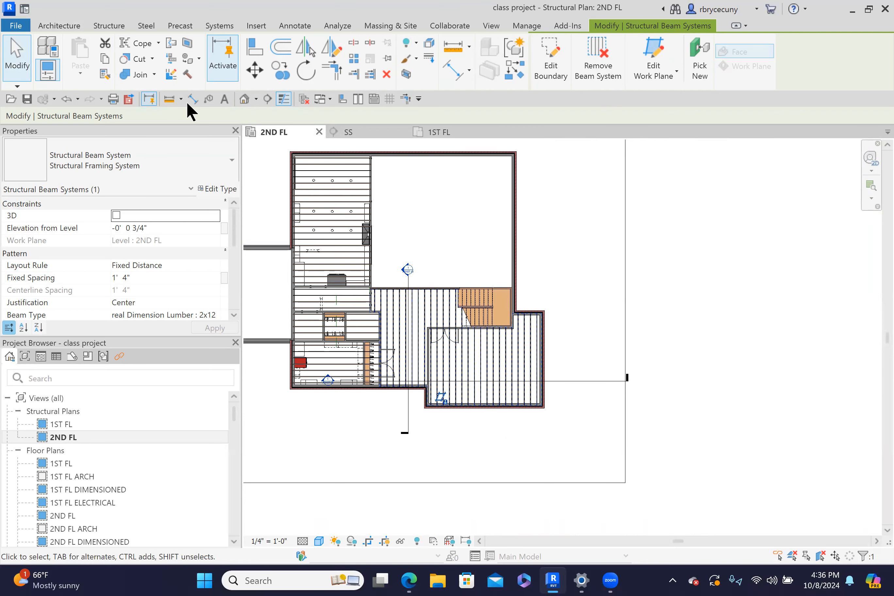
# Start an architectural floor on the 2ND FL level using the 3/4" PLY floor type.
pyautogui.click(67, 24)
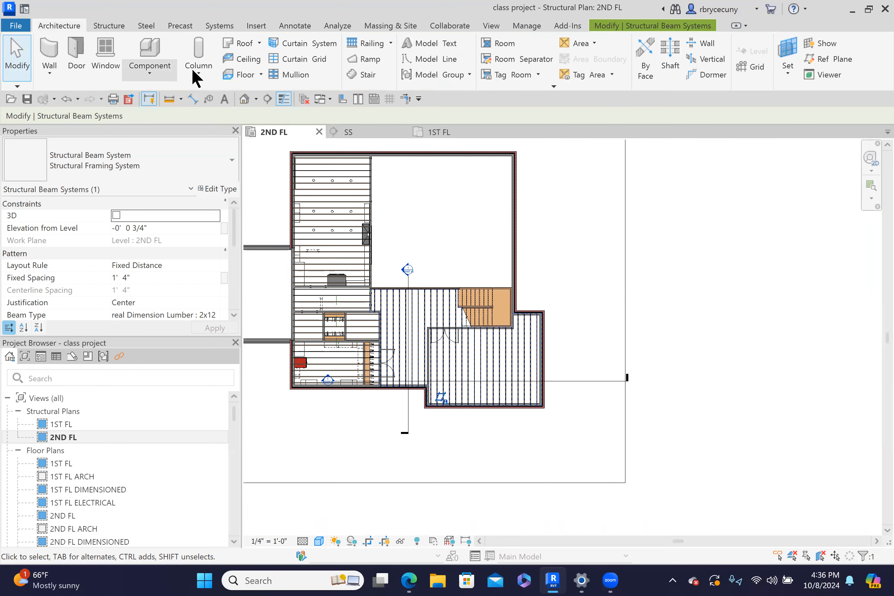
pyautogui.click(246, 74)
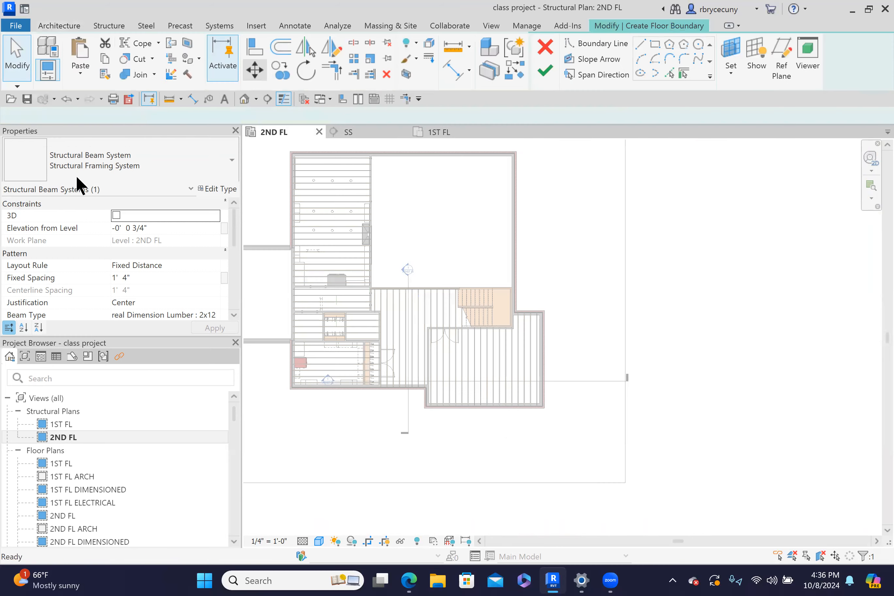
pyautogui.click(90, 160)
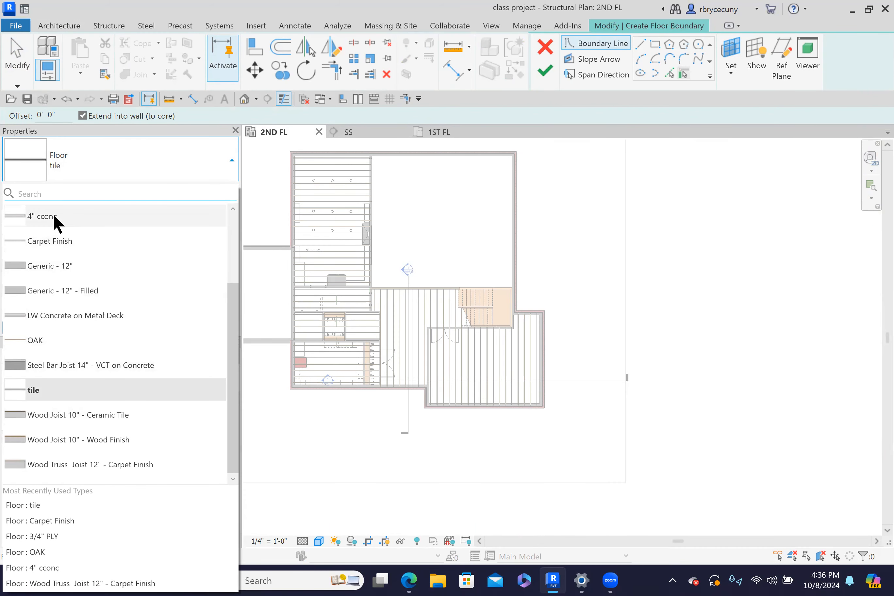
pyautogui.scroll(1, 56, 249)
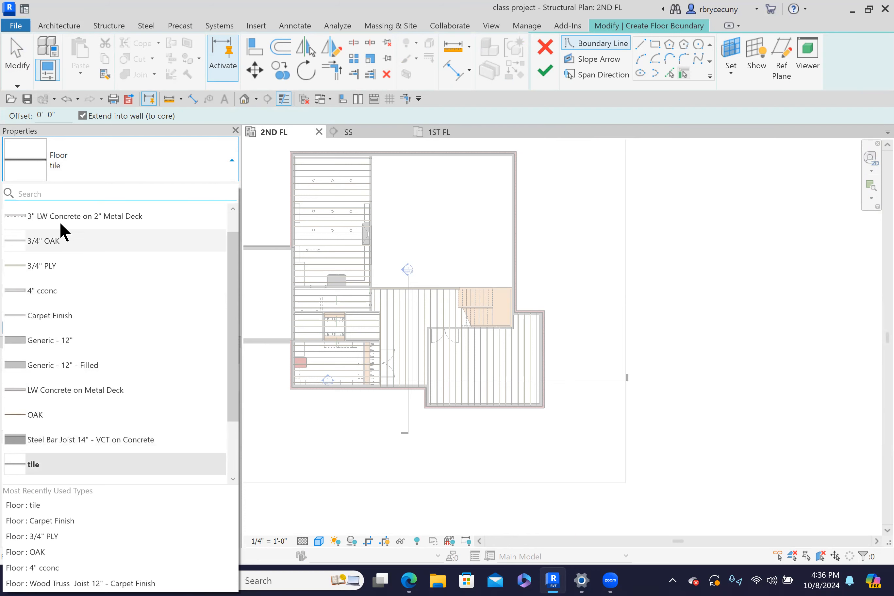
pyautogui.click(56, 261)
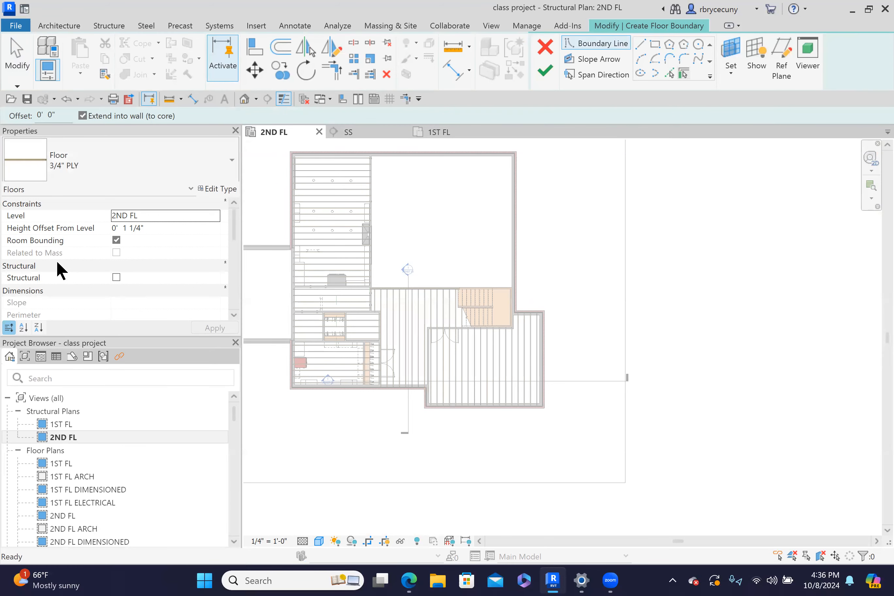
# Draw the first floor boundary line from the upper-left exterior wall corner along the top wall to the interior wall's right face.
pyautogui.click(640, 45)
pyautogui.scroll(3, 307, 159)
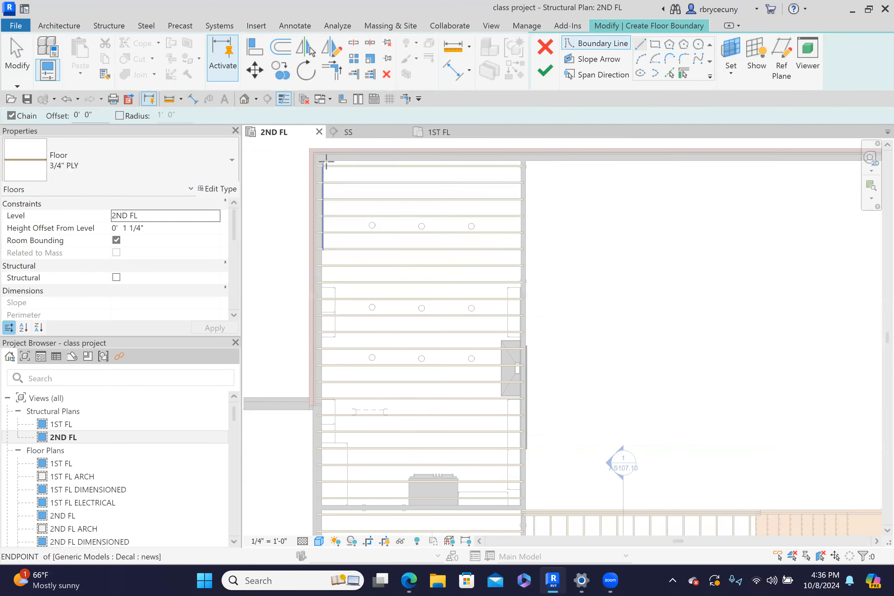
pyautogui.scroll(5, 326, 161)
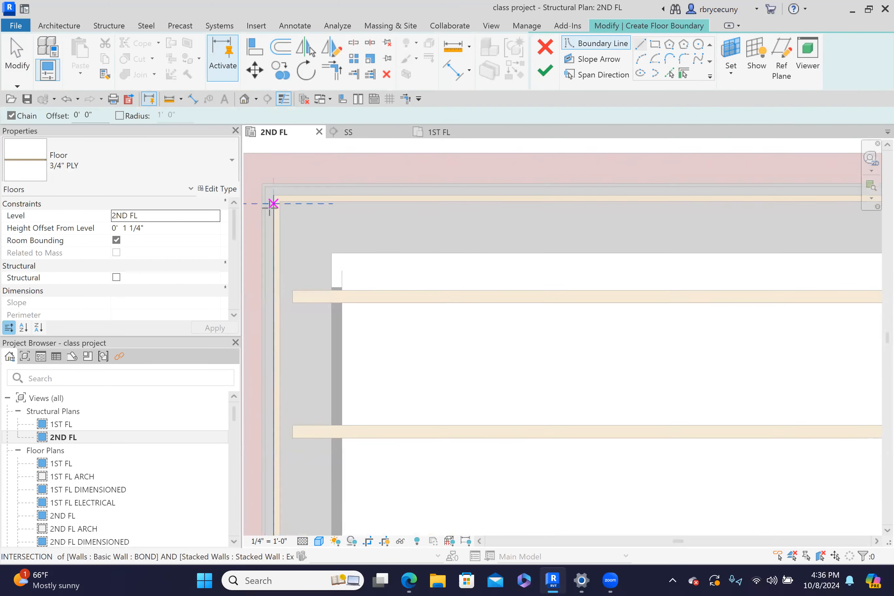
pyautogui.scroll(2, 274, 203)
pyautogui.scroll(2, 293, 198)
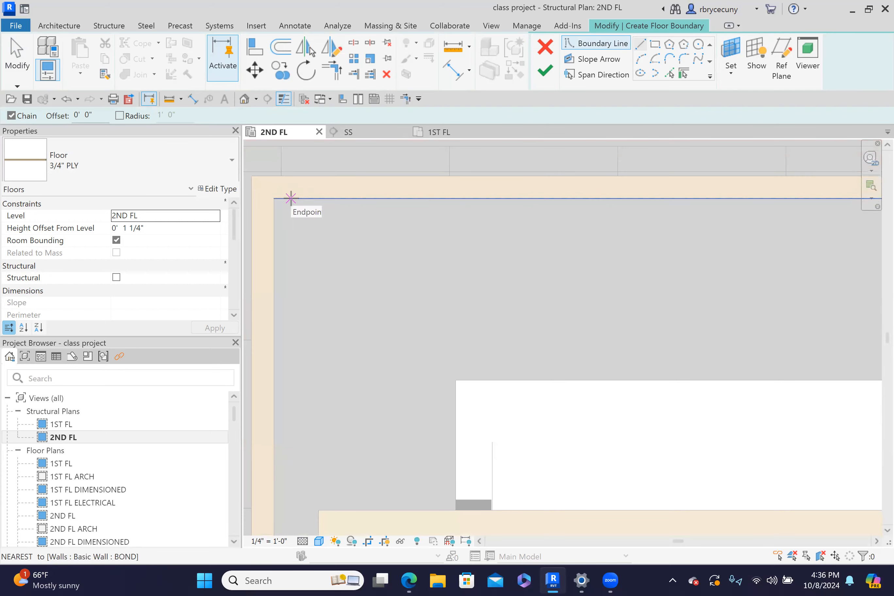
pyautogui.click(291, 198)
pyautogui.scroll(-8, 291, 199)
pyautogui.moveTo(745, 208); pyautogui.dragTo(589, 185, button='middle')
pyautogui.scroll(7, 590, 182)
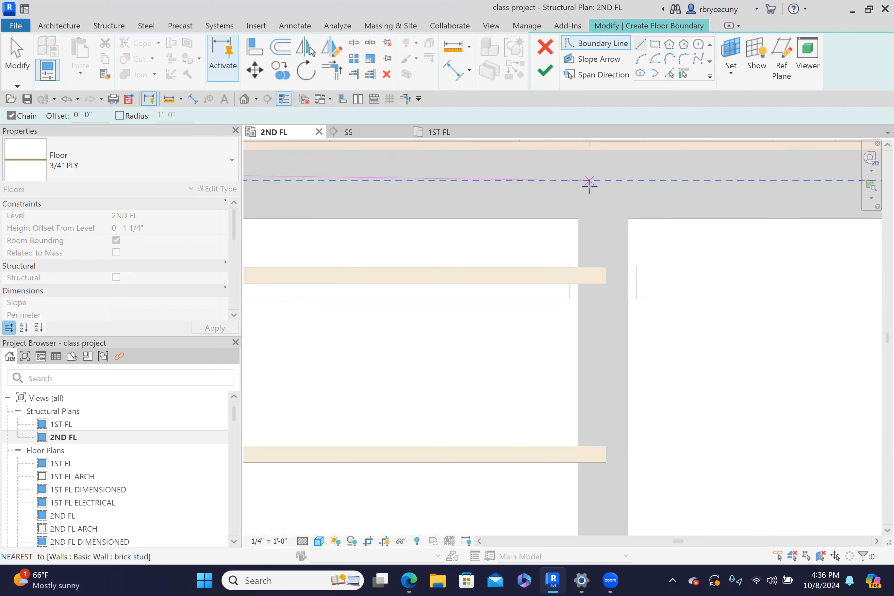
pyautogui.click(628, 180)
# Draw the floor boundary down the interior wall's right face to the upper edge of the multi-ply 2x12 beam.
pyautogui.scroll(-8, 625, 191)
pyautogui.moveTo(628, 323); pyautogui.dragTo(588, 115, button='middle')
pyautogui.moveTo(594, 407); pyautogui.dragTo(544, 294, button='middle')
pyautogui.scroll(3, 543, 292)
pyautogui.scroll(4, 544, 292)
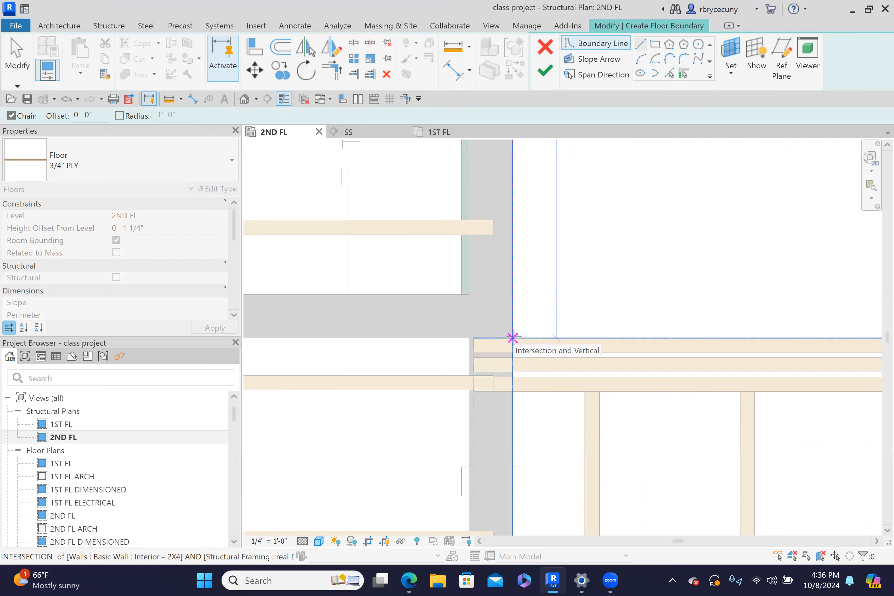
pyautogui.click(514, 337)
# Continue the floor boundary horizontally along the multi-ply 2x12 beam's upper edge to its endpoint at the stair.
pyautogui.scroll(-6, 513, 337)
pyautogui.moveTo(753, 339); pyautogui.dragTo(382, 287, button='middle')
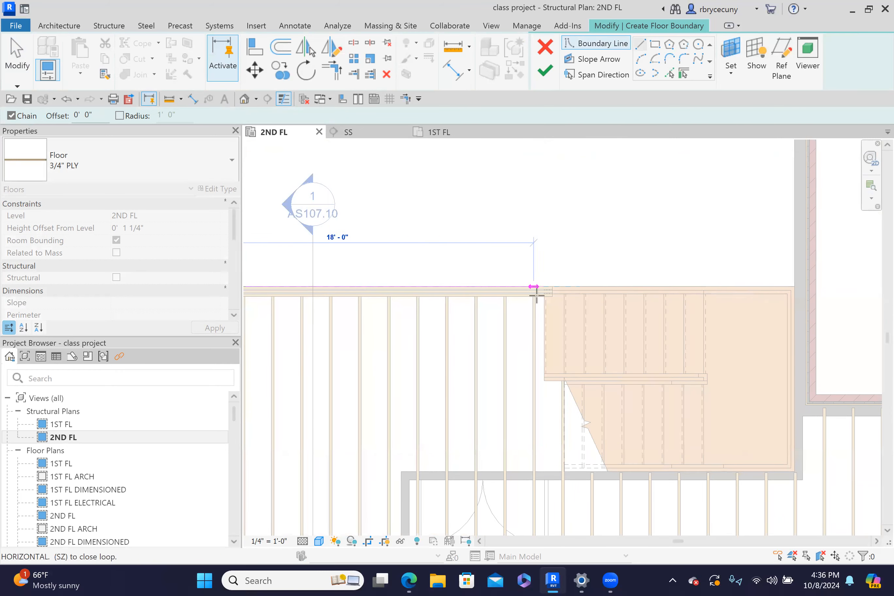
pyautogui.scroll(3, 534, 295)
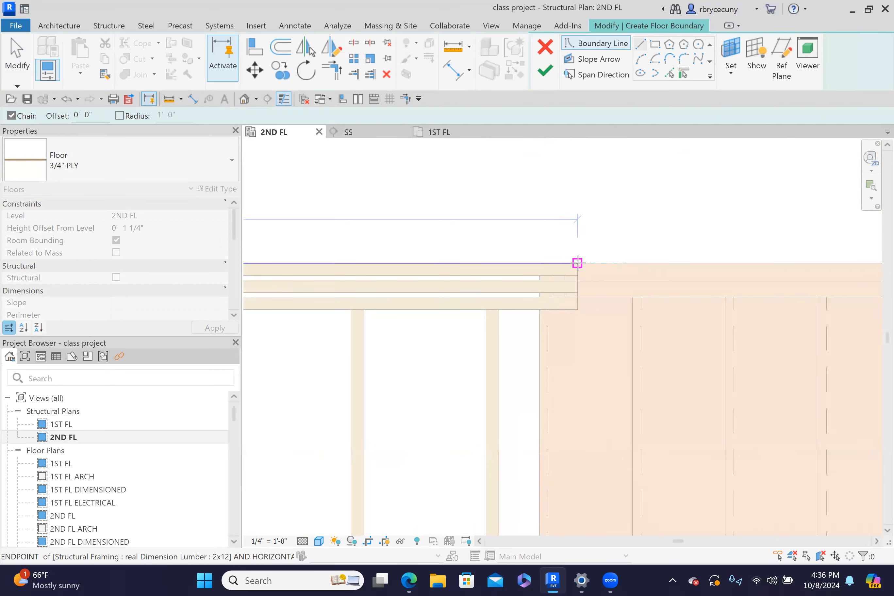
pyautogui.click(578, 263)
# Draw the floor boundary about 4'-4" down across the upper stair flight, and about 6 11/16" right to the joist's edge.
pyautogui.scroll(-3, 577, 263)
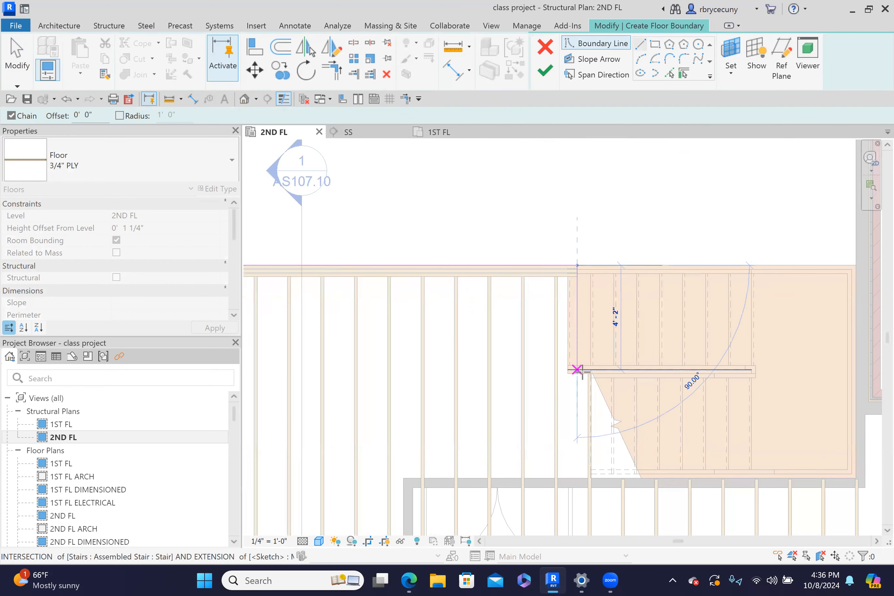
pyautogui.scroll(3, 581, 376)
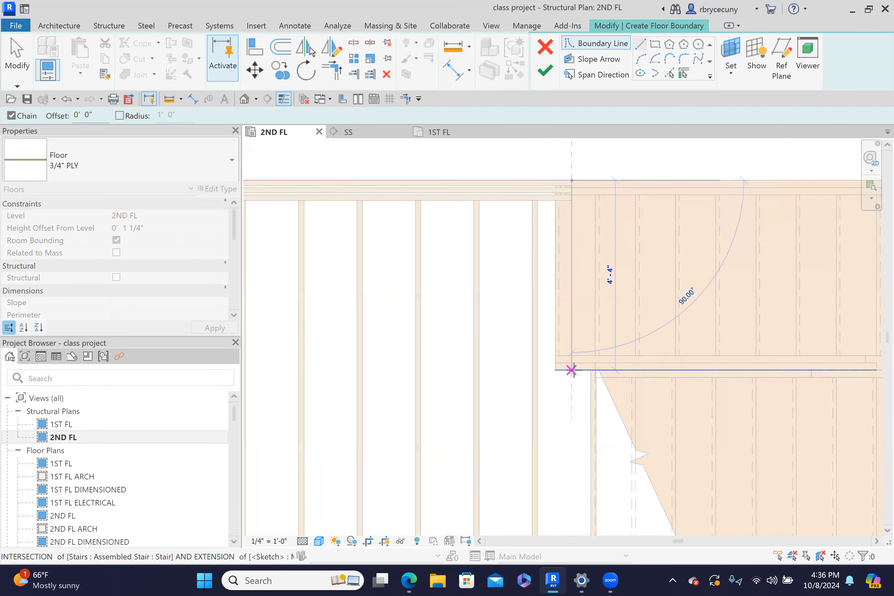
pyautogui.click(571, 370)
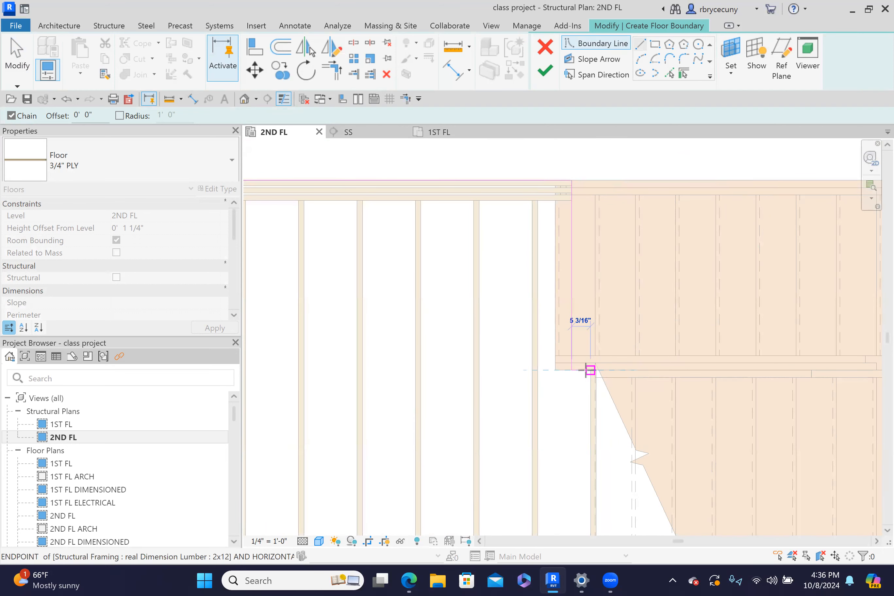
pyautogui.scroll(2, 586, 370)
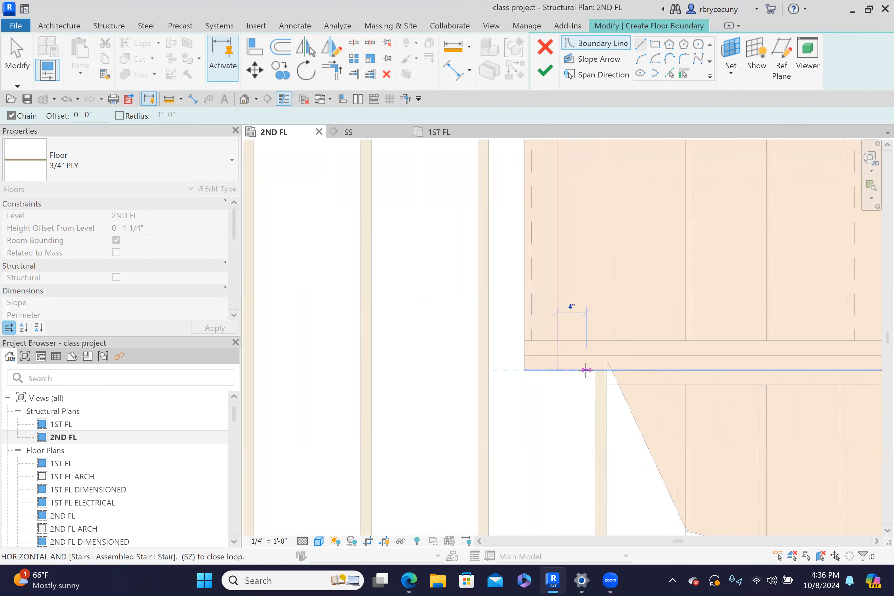
pyautogui.click(606, 369)
# Draw the floor boundary down along the joist beside the lower stair flight to the upper face of the wall below.
pyautogui.scroll(-4, 606, 370)
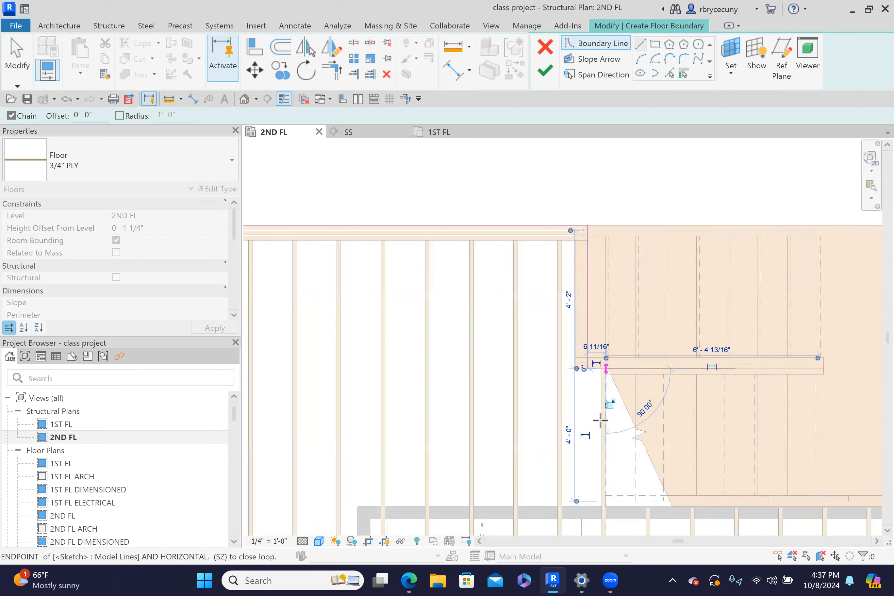
pyautogui.moveTo(579, 296); pyautogui.dragTo(576, 285, button='middle')
pyautogui.scroll(5, 576, 285)
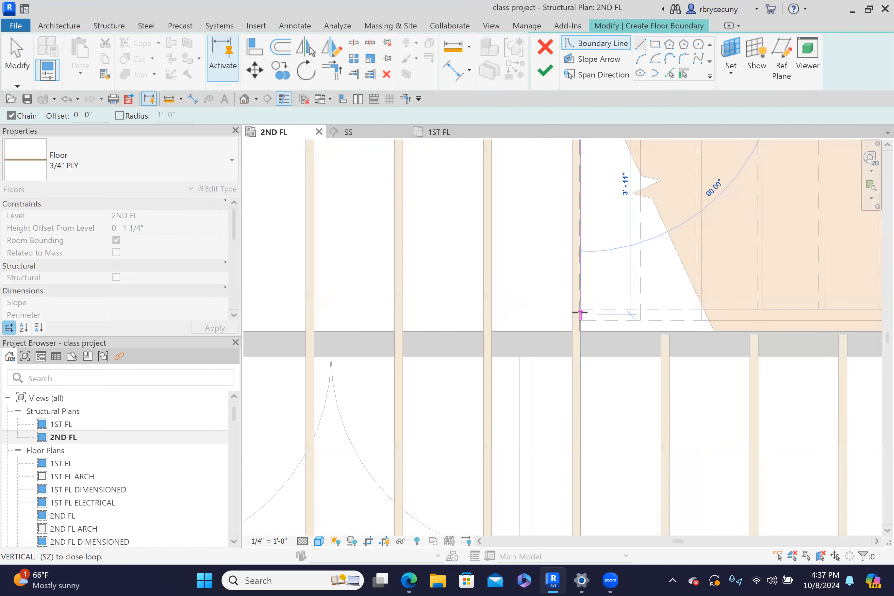
pyautogui.scroll(3, 581, 342)
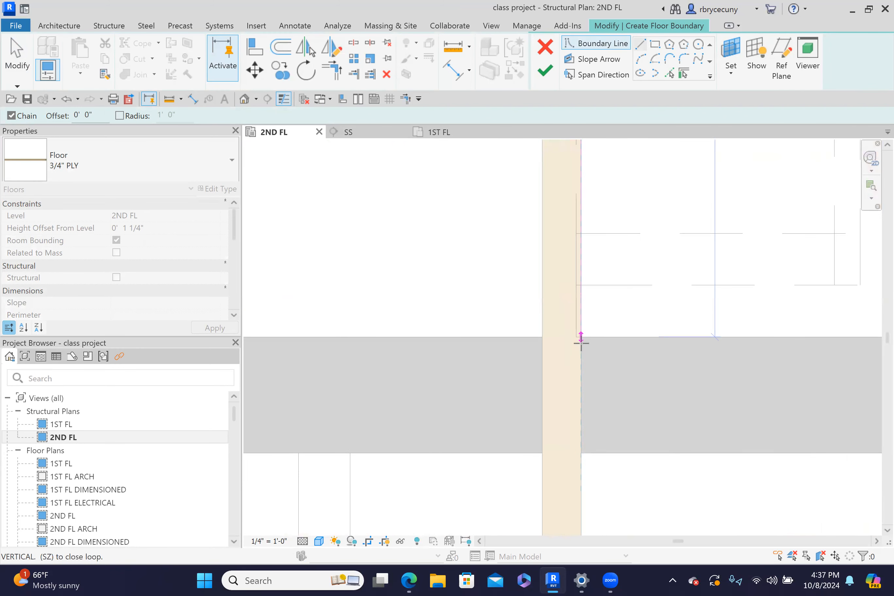
pyautogui.click(582, 341)
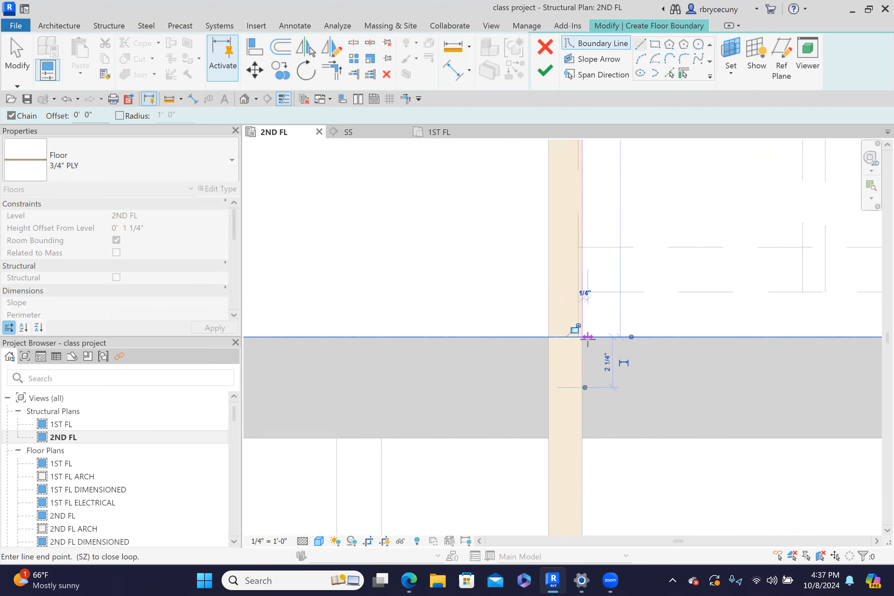
# Draw the floor boundary along the wall below the stair to the landing's lower-right corner.
pyautogui.scroll(-4, 583, 341)
pyautogui.moveTo(710, 346); pyautogui.dragTo(425, 325, button='middle')
pyautogui.moveTo(733, 328); pyautogui.dragTo(482, 330, button='middle')
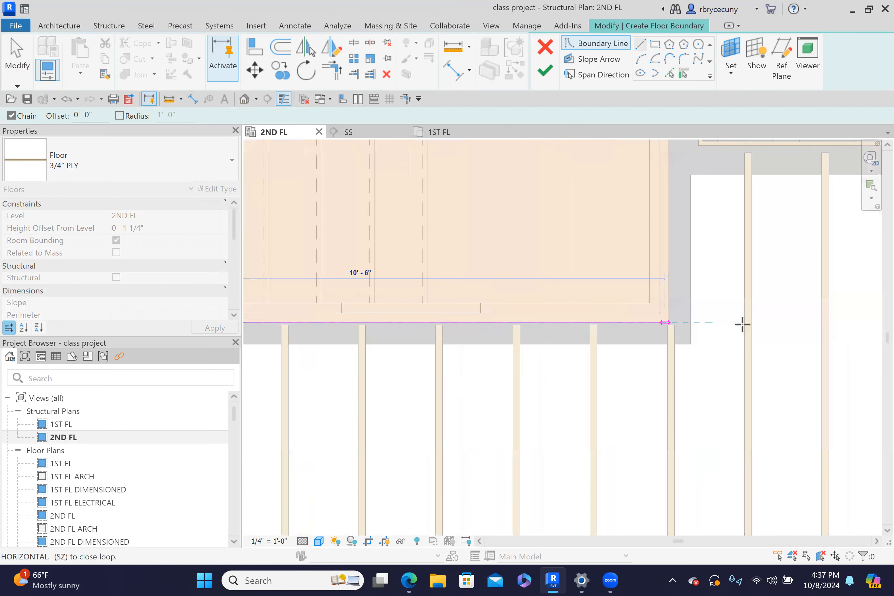
pyautogui.scroll(2, 679, 320)
pyautogui.scroll(2, 678, 324)
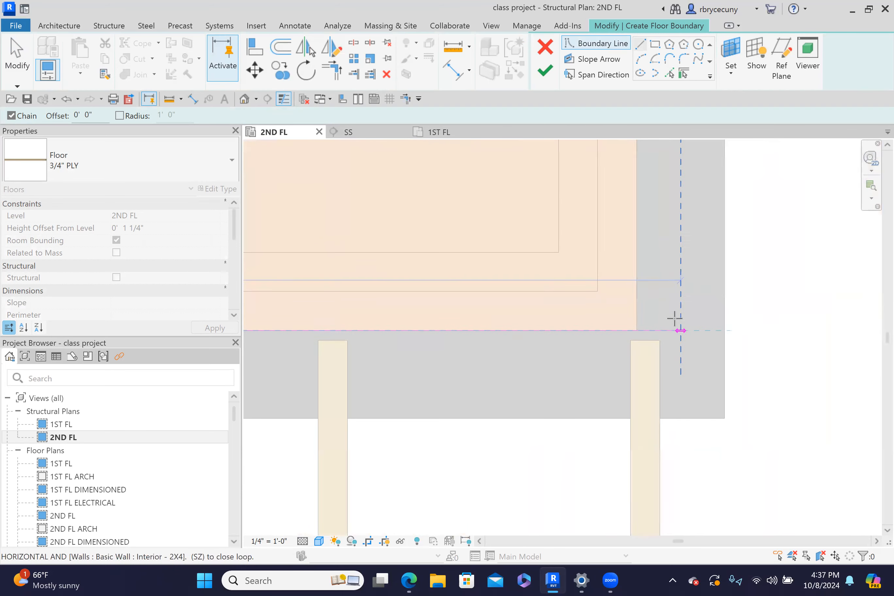
pyautogui.click(636, 326)
# Draw the floor boundary about 3' up the landing's right side and along the projecting room's upper exterior wall to its corner.
pyautogui.scroll(-5, 637, 325)
pyautogui.moveTo(646, 207); pyautogui.dragTo(615, 296, button='middle')
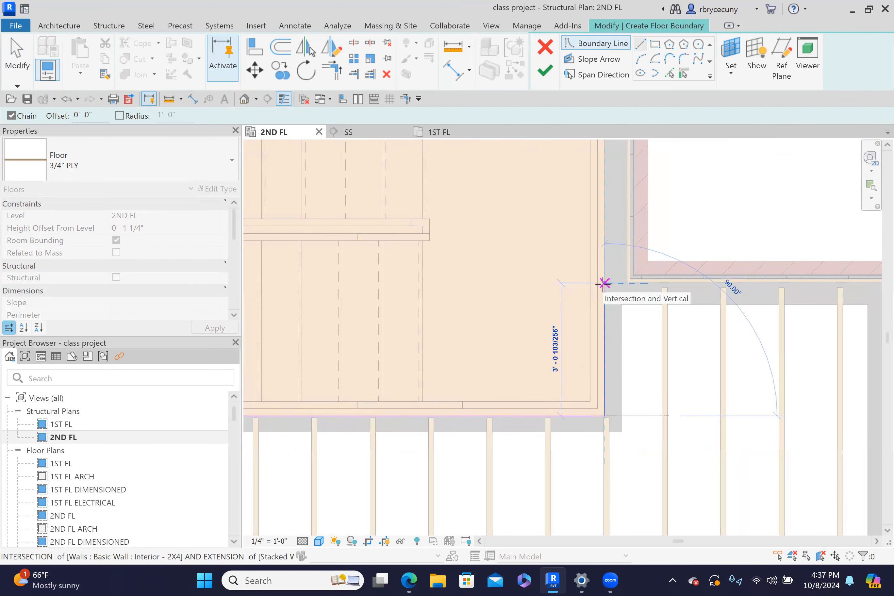
pyautogui.click(604, 283)
pyautogui.scroll(-1, 604, 284)
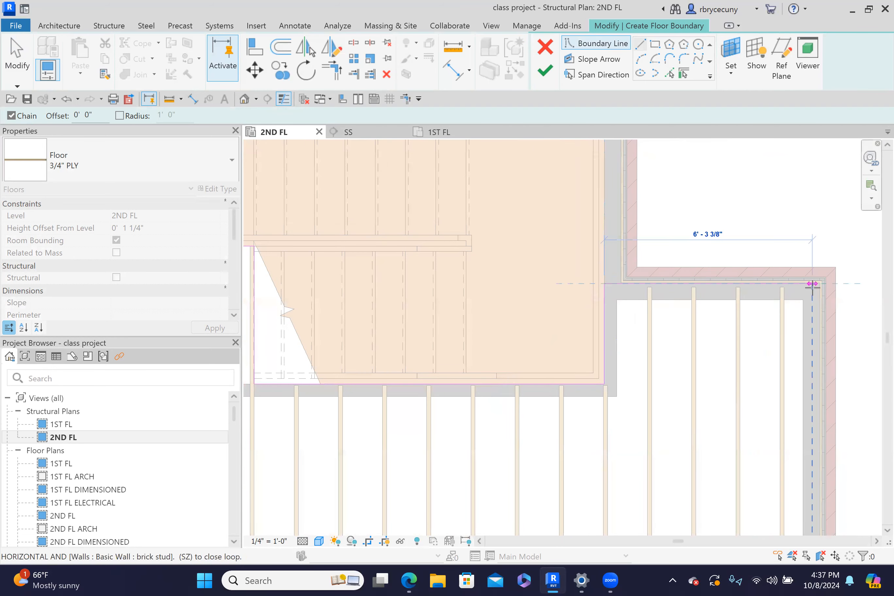
pyautogui.scroll(4, 813, 284)
pyautogui.scroll(3, 839, 282)
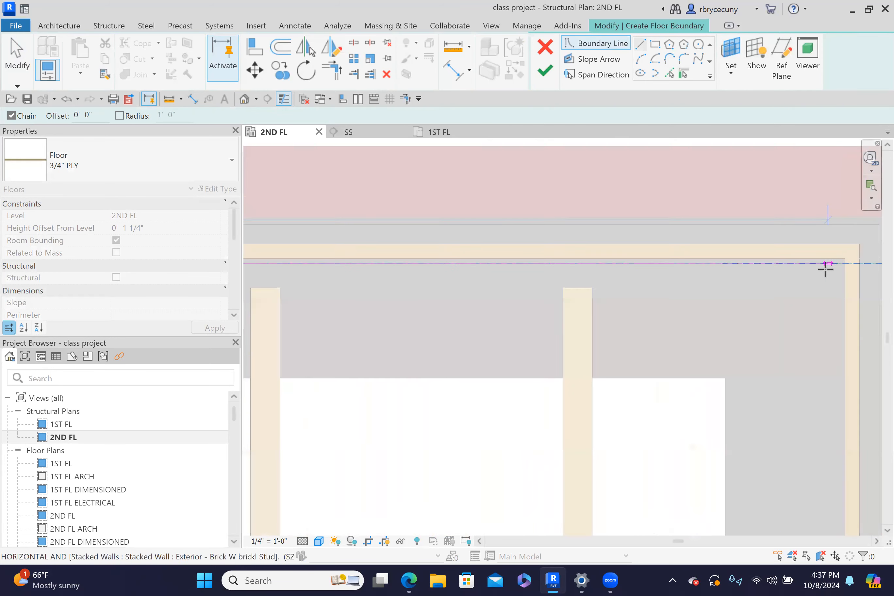
pyautogui.click(860, 269)
# Draw the floor boundary down the projecting front room's right exterior wall to its lower-right corner.
pyautogui.scroll(-7, 859, 270)
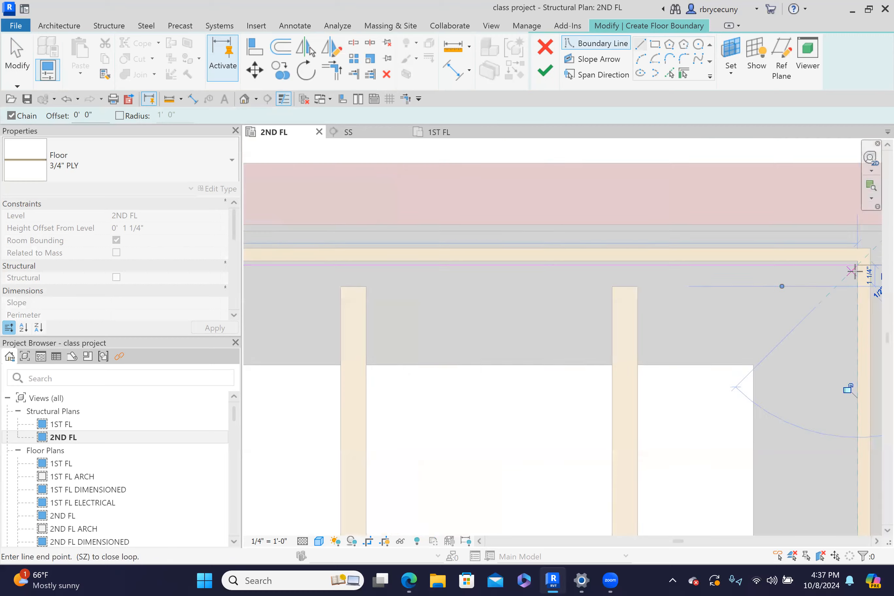
pyautogui.moveTo(815, 487); pyautogui.dragTo(653, 225, button='middle')
pyautogui.scroll(-2, 677, 341)
pyautogui.moveTo(678, 356); pyautogui.dragTo(688, 156, button='middle')
pyautogui.scroll(6, 675, 481)
pyautogui.scroll(2, 682, 461)
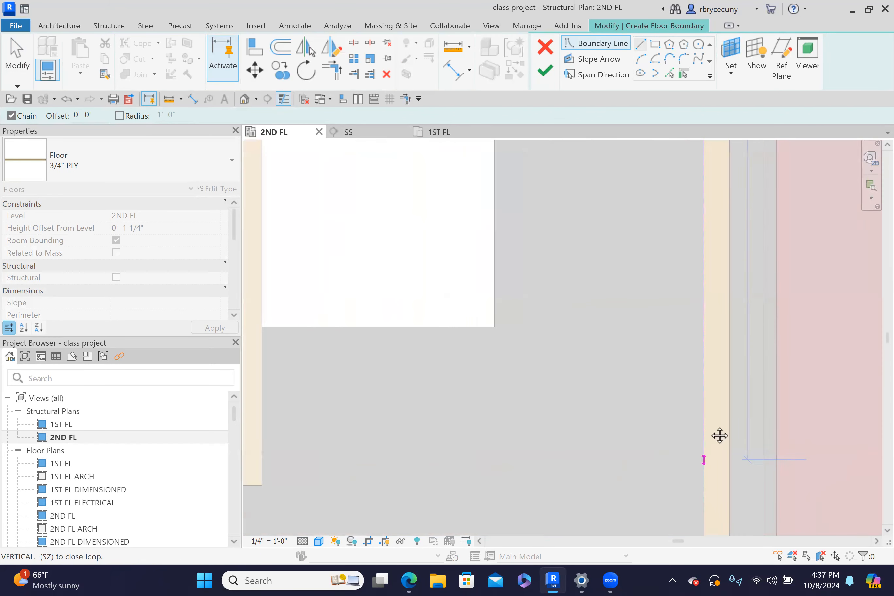
pyautogui.moveTo(701, 452); pyautogui.dragTo(733, 189, button='middle')
pyautogui.scroll(2, 732, 267)
pyautogui.click(738, 283)
pyautogui.scroll(-7, 738, 283)
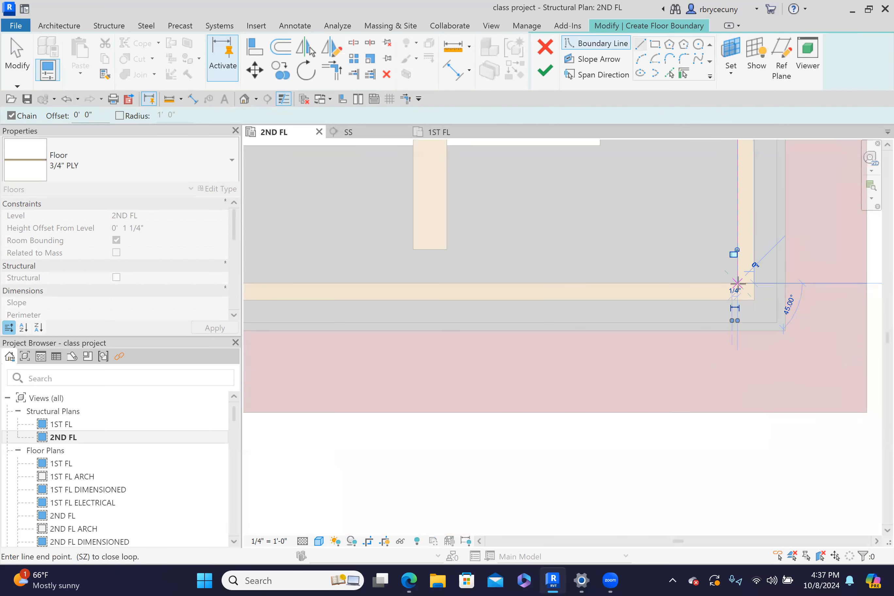
# Draw the floor boundary about 24' 8 1/2" along the projecting front room's bottom exterior wall to its lower-left corner.
pyautogui.moveTo(503, 307); pyautogui.dragTo(835, 294, button='middle')
pyautogui.scroll(-2, 832, 289)
pyautogui.scroll(-2, 486, 309)
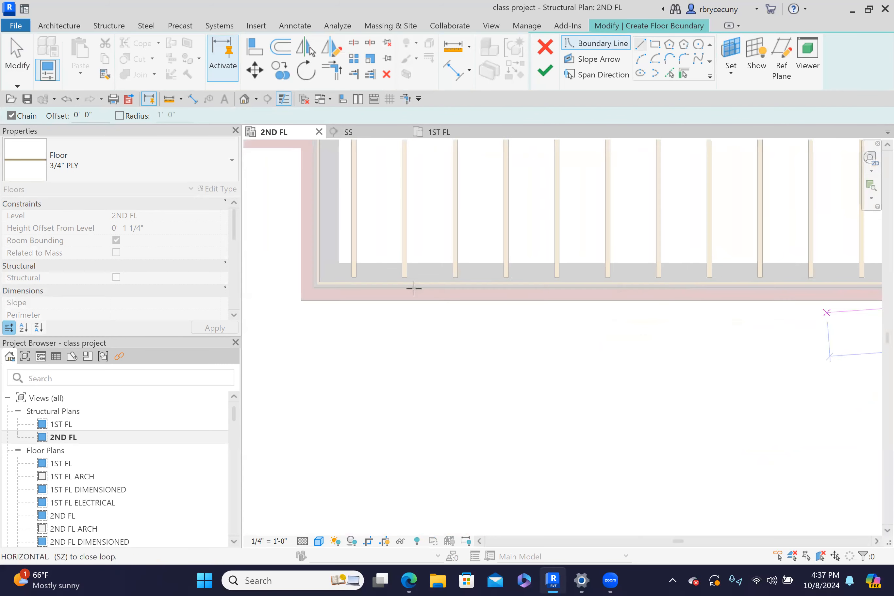
pyautogui.scroll(5, 310, 270)
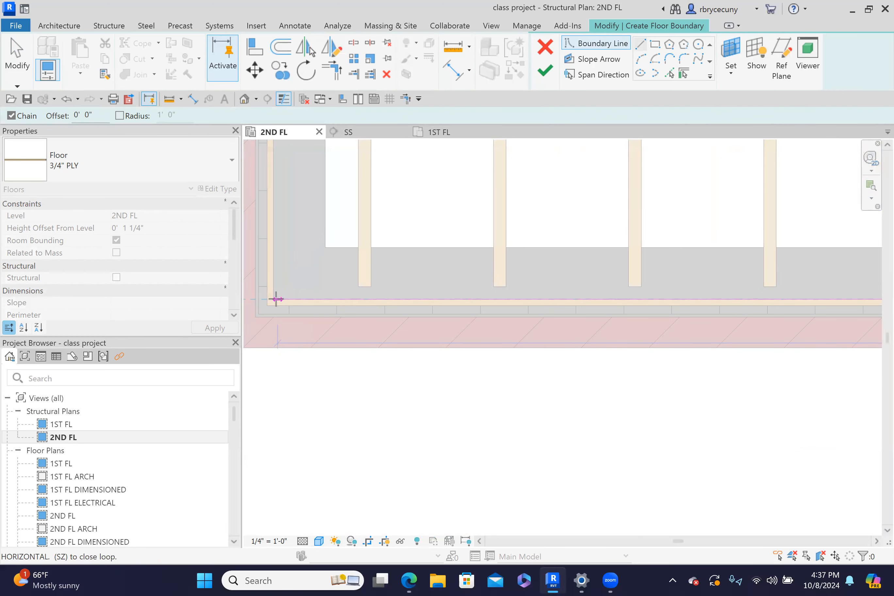
pyautogui.scroll(2, 276, 299)
pyautogui.click(273, 299)
# Draw the floor boundary up the projecting front room's left exterior wall to the inside corner with the main front wall.
pyautogui.scroll(-4, 273, 299)
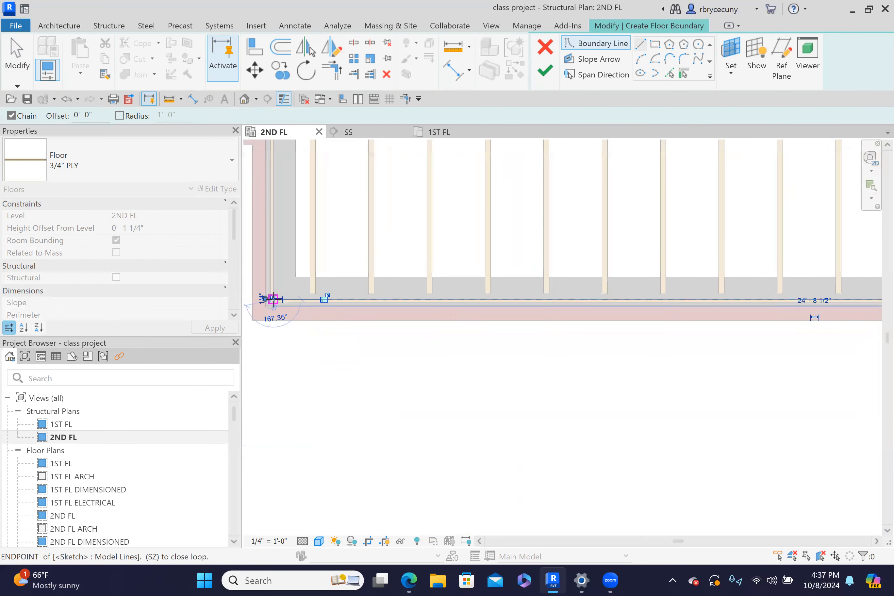
pyautogui.scroll(-3, 274, 299)
pyautogui.scroll(6, 308, 312)
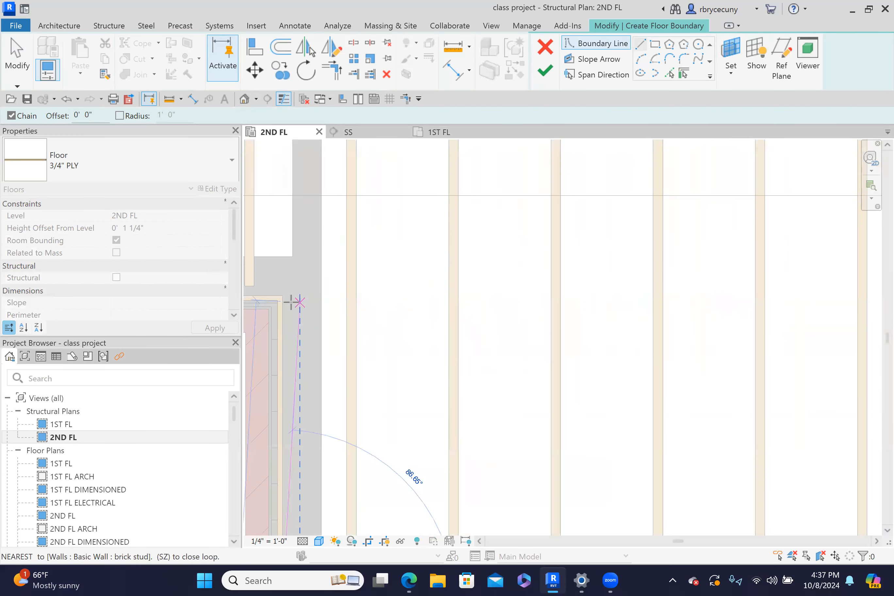
pyautogui.click(282, 297)
# Draw the floor boundary along the main front wall to the inner corner of the house's lower-left wall.
pyautogui.scroll(-2, 282, 296)
pyautogui.moveTo(301, 316); pyautogui.dragTo(615, 318, button='middle')
pyautogui.moveTo(327, 298); pyautogui.dragTo(609, 288, button='middle')
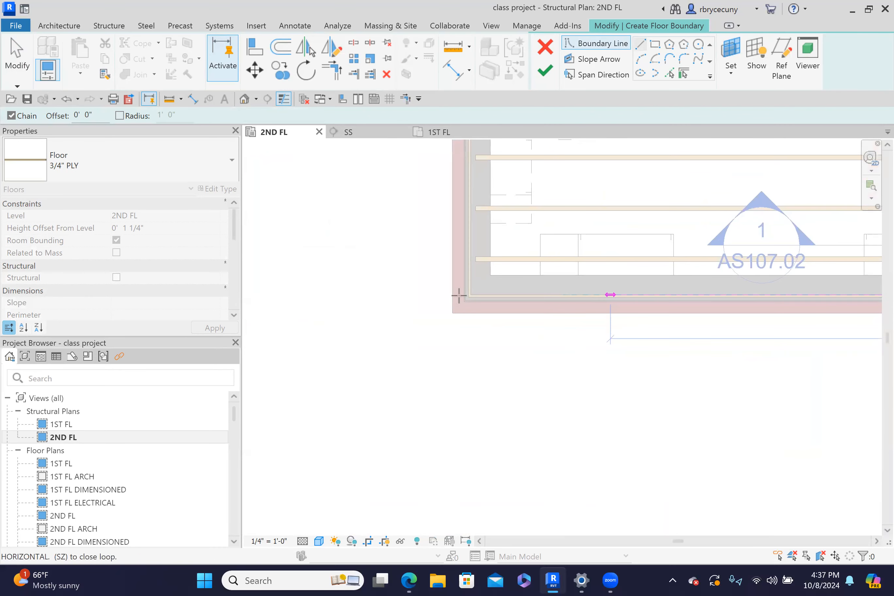
pyautogui.scroll(5, 465, 293)
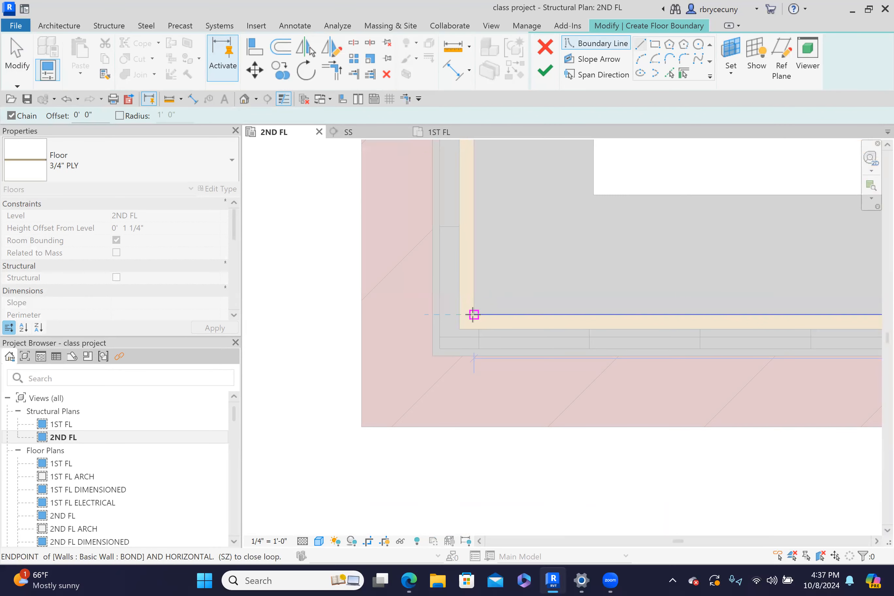
pyautogui.click(473, 315)
# Draw the floor boundary up the left exterior wall to the upper-left corner, closing the loop at the sketch's starting endpoint.
pyautogui.scroll(-6, 473, 315)
pyautogui.moveTo(488, 146); pyautogui.dragTo(406, 534, button='middle')
pyautogui.scroll(-3, 417, 263)
pyautogui.moveTo(389, 323); pyautogui.dragTo(354, 521, button='middle')
pyautogui.moveTo(393, 250); pyautogui.dragTo(356, 295, button='middle')
pyautogui.moveTo(363, 227); pyautogui.dragTo(358, 319, button='middle')
pyautogui.scroll(5, 346, 242)
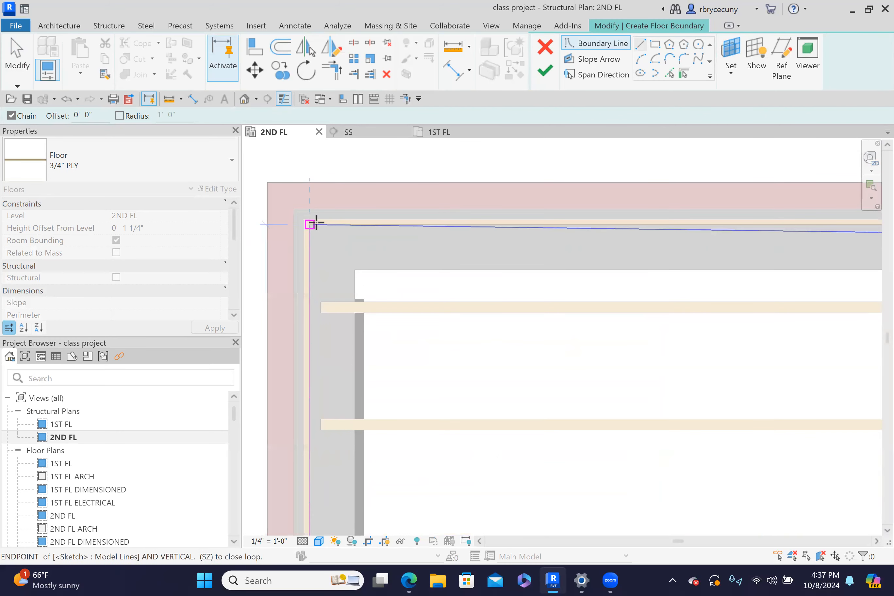
pyautogui.scroll(4, 316, 224)
pyautogui.click(310, 224)
# Align the slanted upper boundary line of the left wing to the inner face of the rim board.
pyautogui.scroll(2, 314, 242)
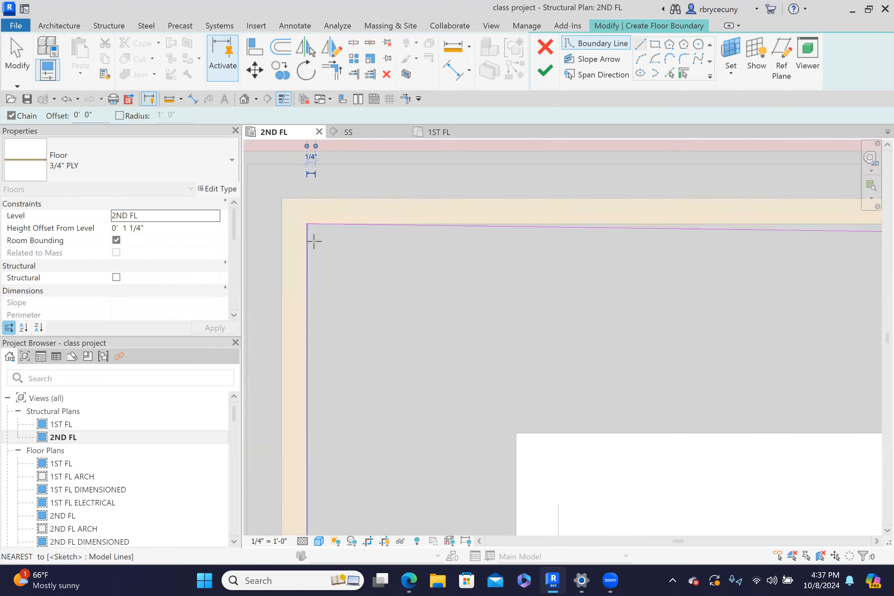
pyautogui.scroll(-2, 304, 231)
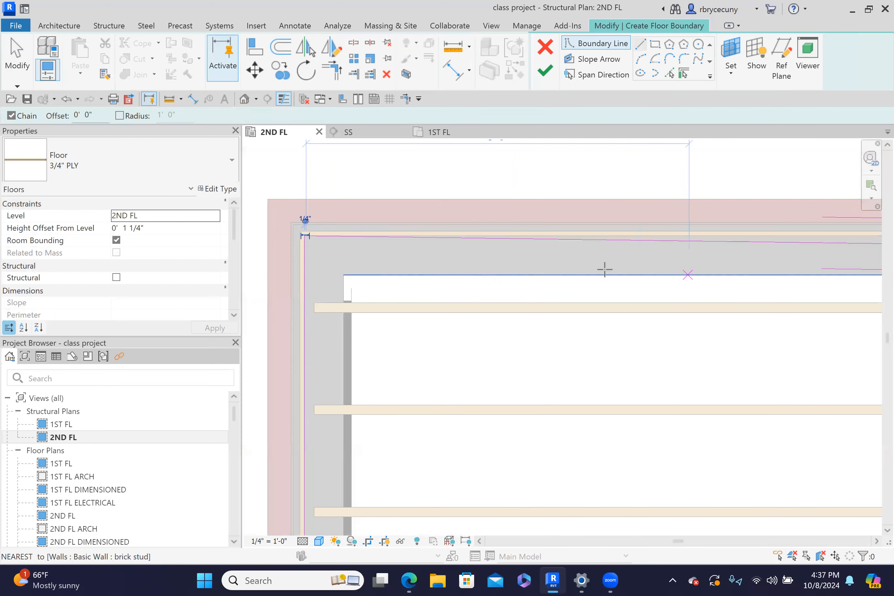
pyautogui.moveTo(671, 273); pyautogui.dragTo(346, 211, button='middle')
pyautogui.moveTo(608, 222); pyautogui.dragTo(490, 274, button='middle')
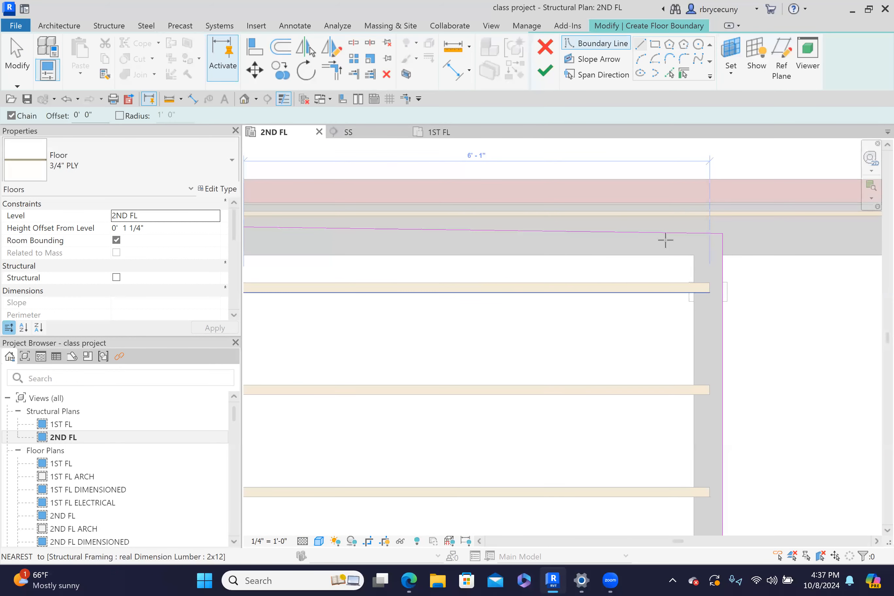
pyautogui.press('a')
pyautogui.press('l')
pyautogui.click(628, 215)
pyautogui.click(630, 232)
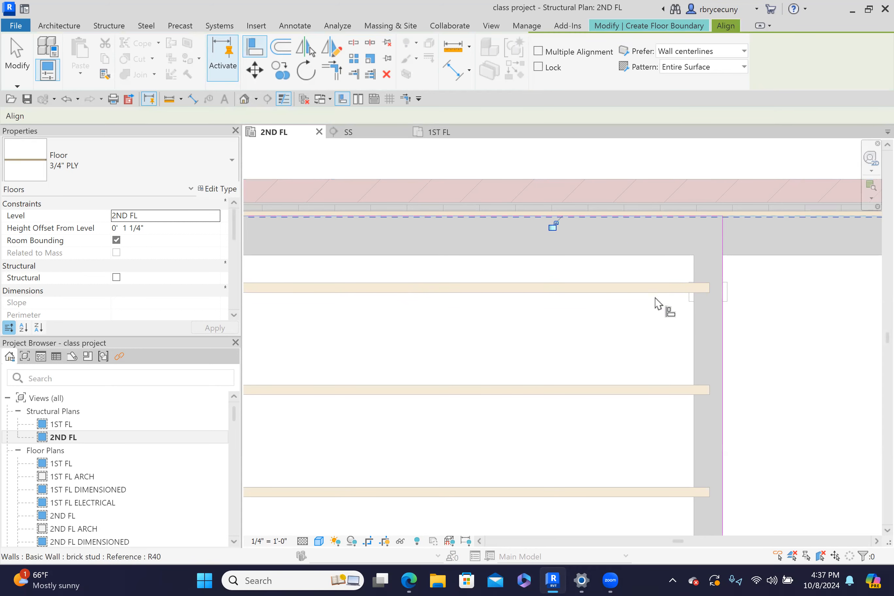
pyautogui.moveTo(691, 315); pyautogui.dragTo(565, 259, button='middle')
pyautogui.press('Escape')
# Move the vertical boundary line on the left wing's right wall slightly left, into the wall.
pyautogui.click(597, 323)
pyautogui.click(254, 70)
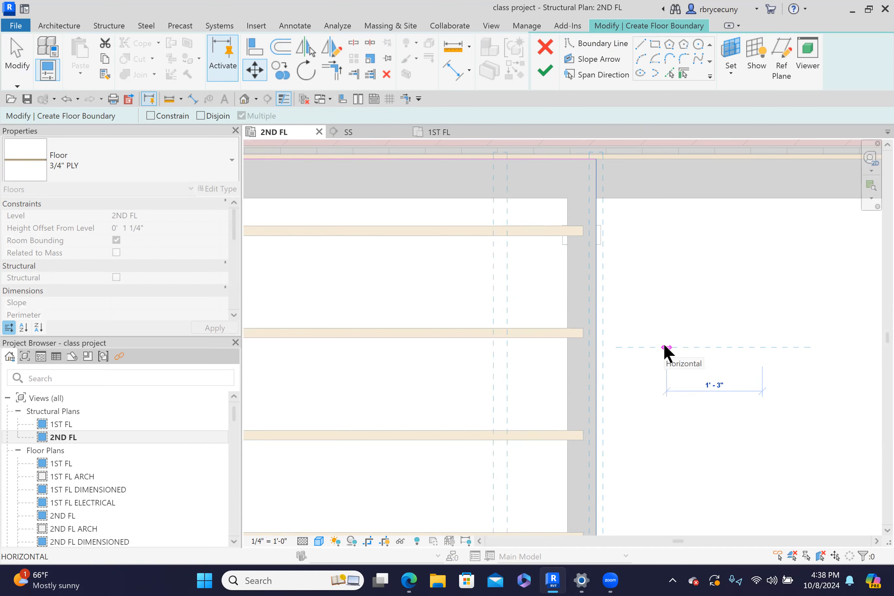
pyautogui.press('Return')
pyautogui.scroll(-3, 623, 339)
pyautogui.moveTo(661, 427); pyautogui.dragTo(588, 185, button='middle')
pyautogui.moveTo(581, 431); pyautogui.dragTo(575, 180, button='middle')
pyautogui.moveTo(560, 529); pyautogui.dragTo(547, 380, button='middle')
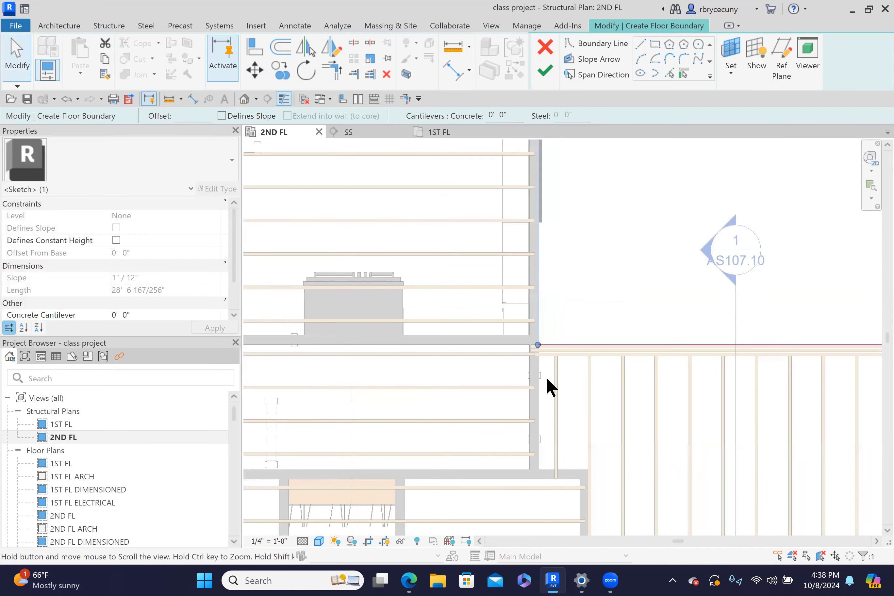
pyautogui.scroll(4, 556, 342)
pyautogui.scroll(-5, 556, 344)
# Draw a short boundary line from the header's lower-right corner to the midpoint of the 2x6 column edge beside the stair.
pyautogui.moveTo(820, 368); pyautogui.dragTo(579, 281, button='middle')
pyautogui.scroll(4, 680, 329)
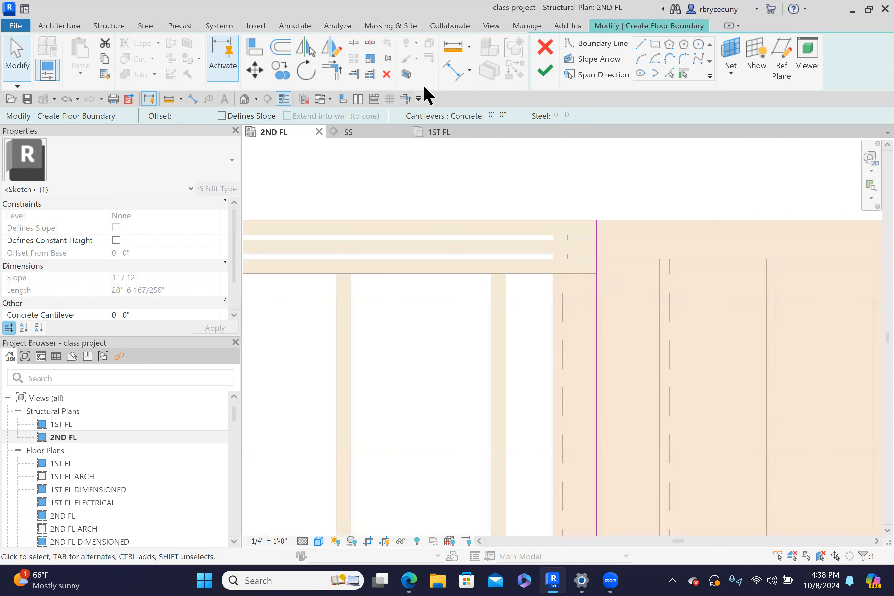
pyautogui.click(640, 44)
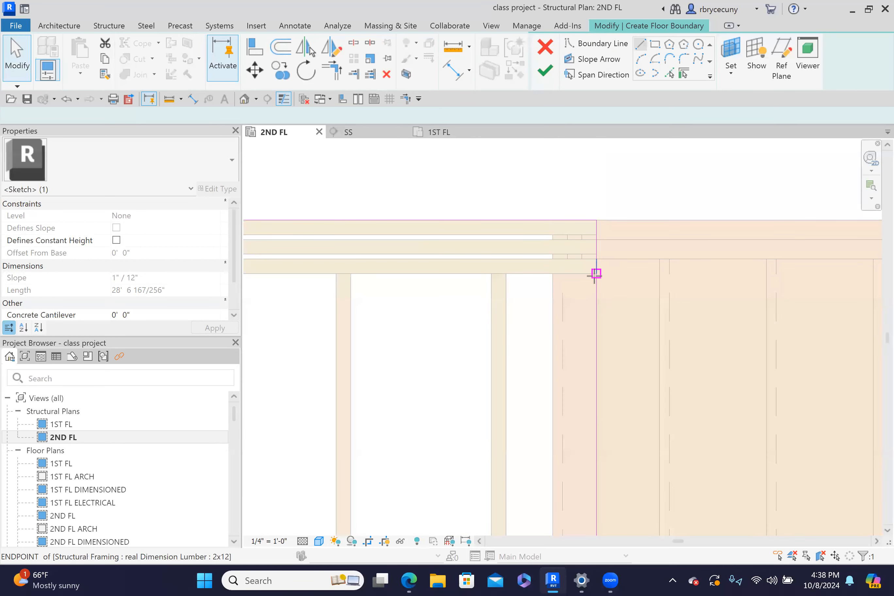
pyautogui.scroll(4, 566, 273)
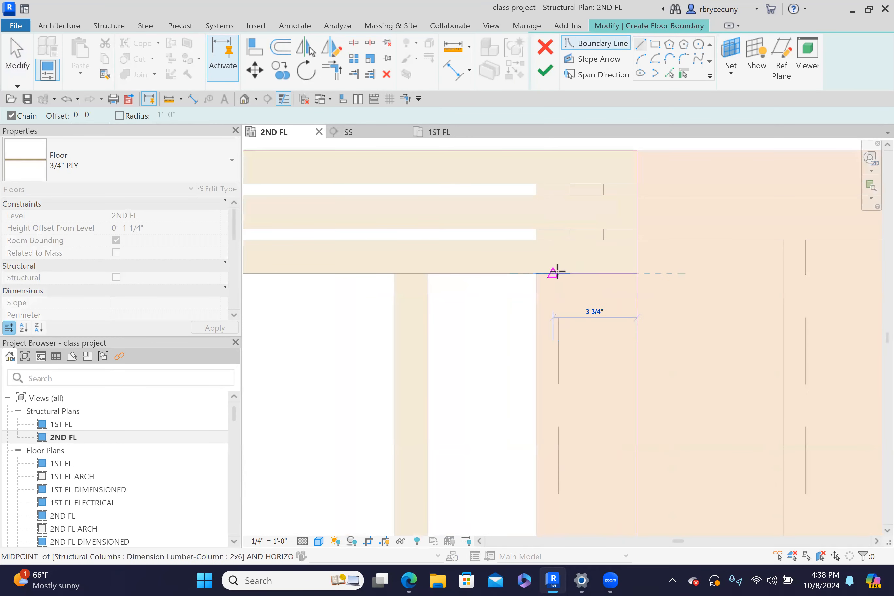
pyautogui.click(560, 273)
# Draw the boundary vertically down from the column midpoint to the lower edge of the upper stair flight.
pyautogui.scroll(-6, 560, 272)
pyautogui.moveTo(566, 430); pyautogui.dragTo(565, 246, button='middle')
pyautogui.scroll(2, 565, 246)
pyautogui.scroll(1, 546, 376)
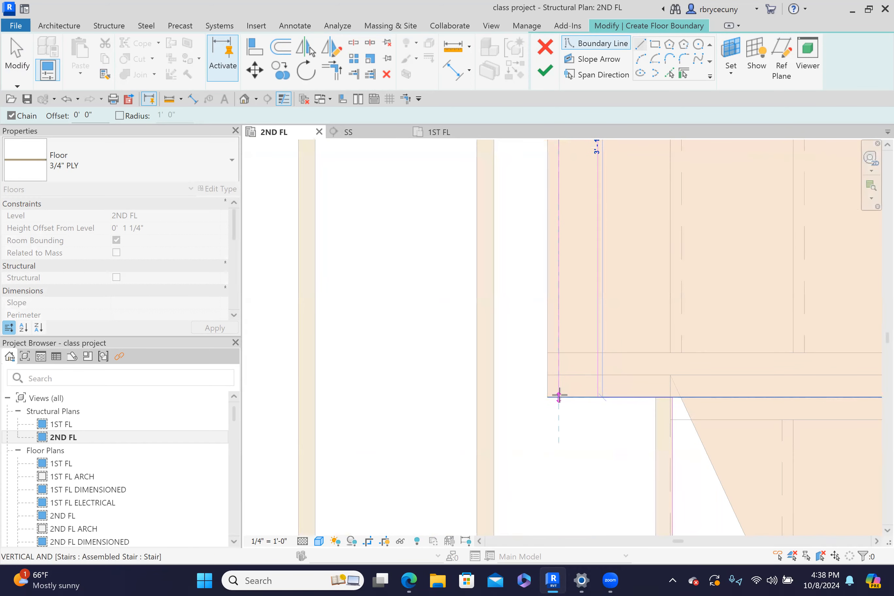
pyautogui.click(558, 396)
pyautogui.press('Escape')
pyautogui.press('Escape')
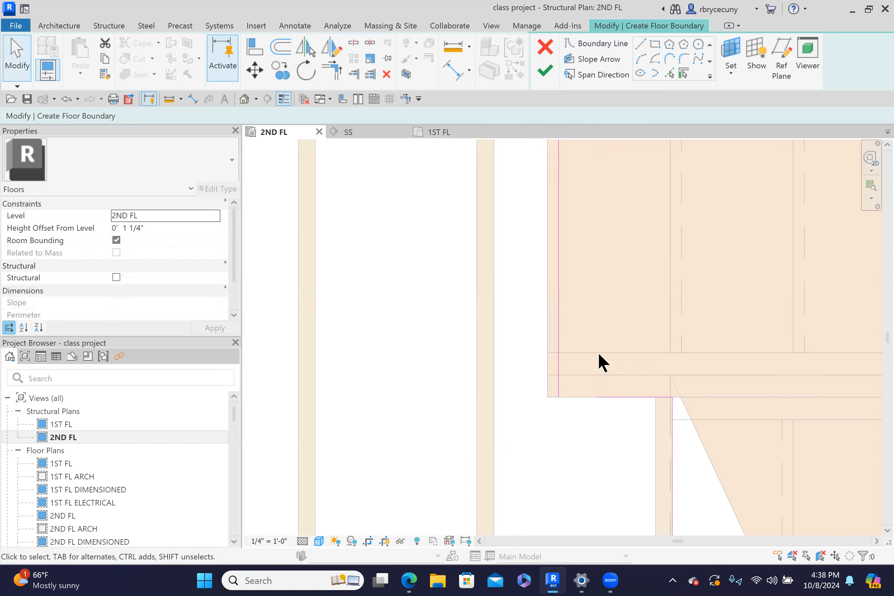
# Trim the new vertical stair boundary and the short horizontal line below the upper flight to a corner.
pyautogui.press('t')
pyautogui.press('r')
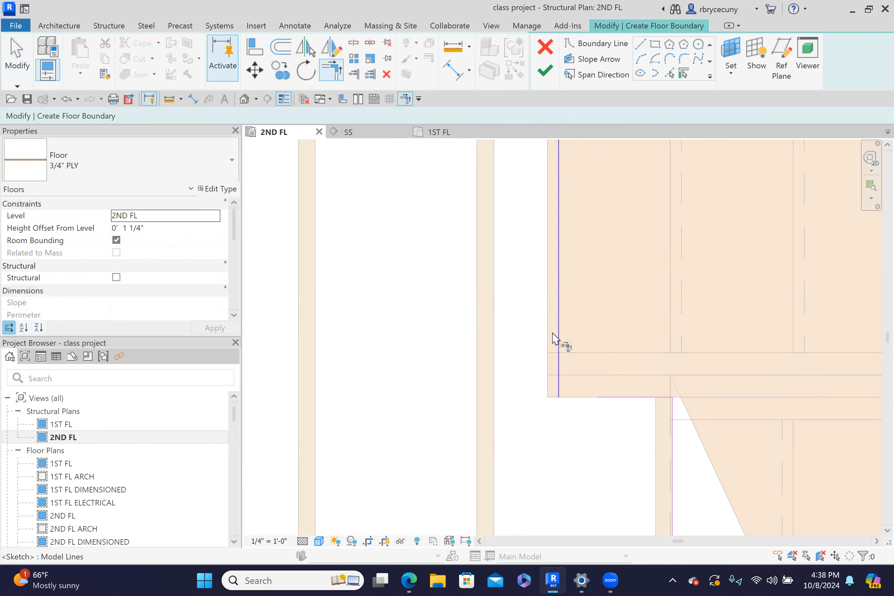
pyautogui.scroll(-3, 564, 422)
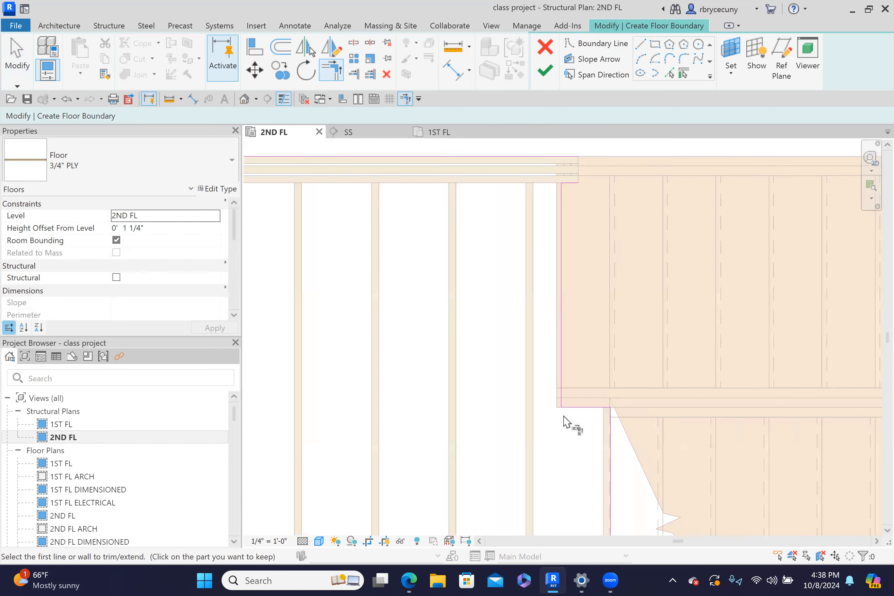
pyautogui.scroll(4, 603, 439)
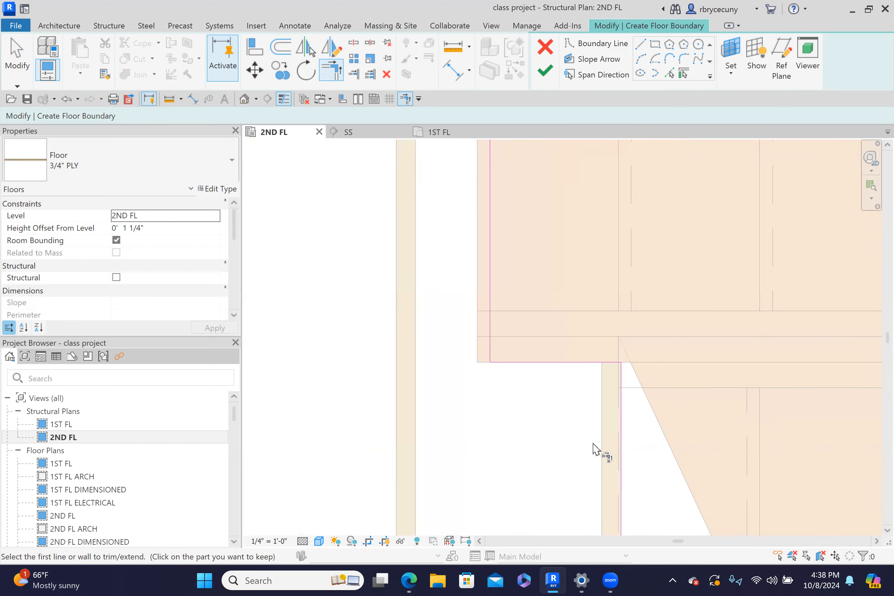
pyautogui.scroll(2, 628, 438)
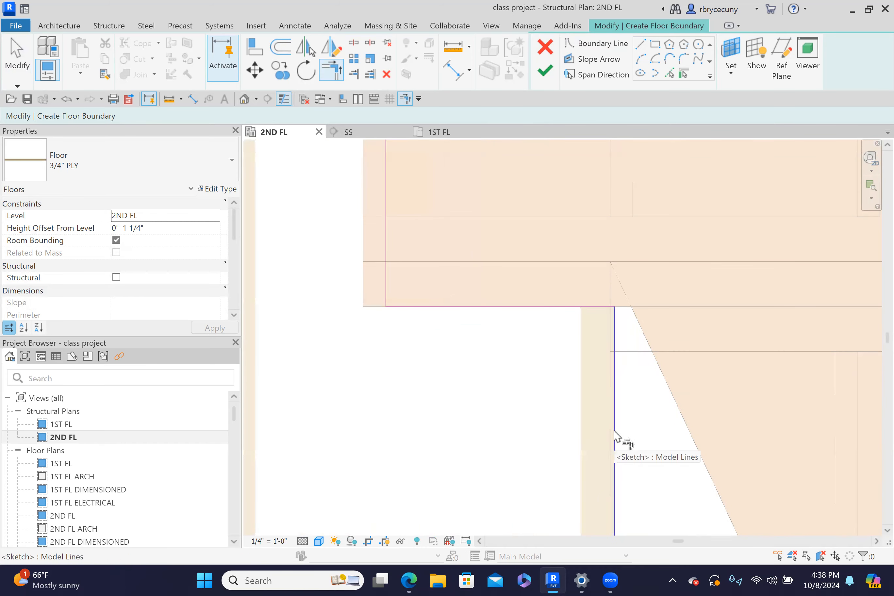
pyautogui.scroll(-6, 559, 423)
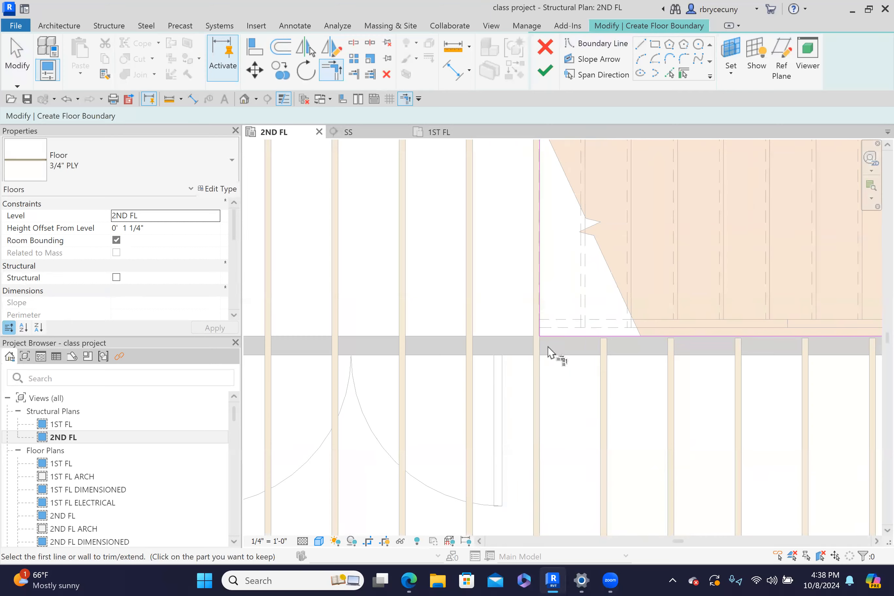
pyautogui.scroll(5, 552, 352)
pyautogui.press('Escape')
pyautogui.press('Escape')
# Move the horizontal boundary line below the stair opening down 0.5" into the wall.
pyautogui.click(593, 341)
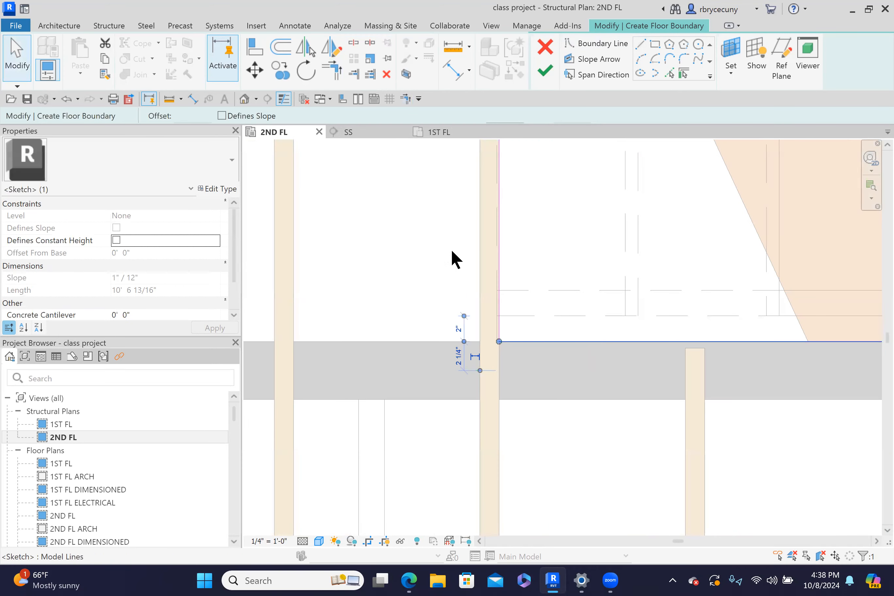
pyautogui.click(255, 69)
pyautogui.click(410, 195)
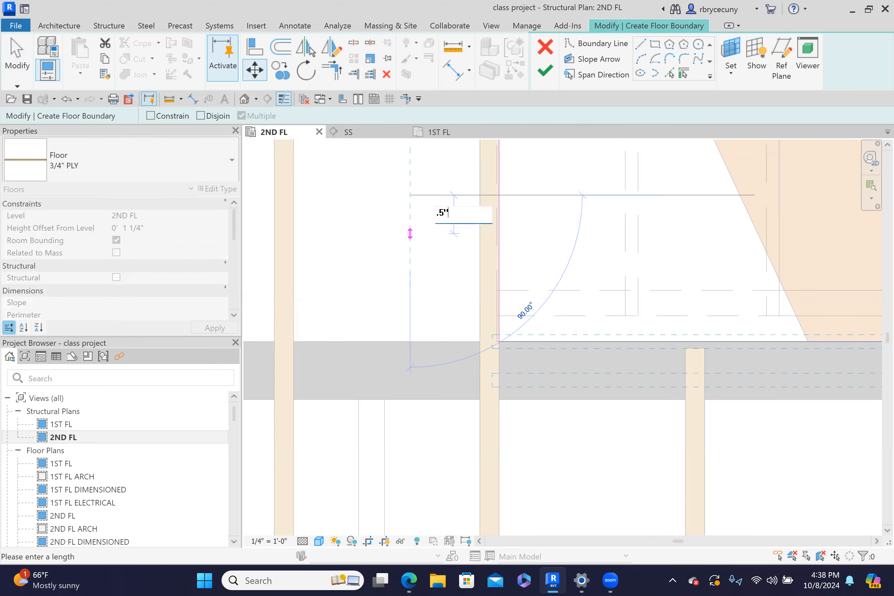
pyautogui.press('Return')
# Move the vertical boundary line on the landing's right side 0.5" to the right.
pyautogui.scroll(-5, 457, 265)
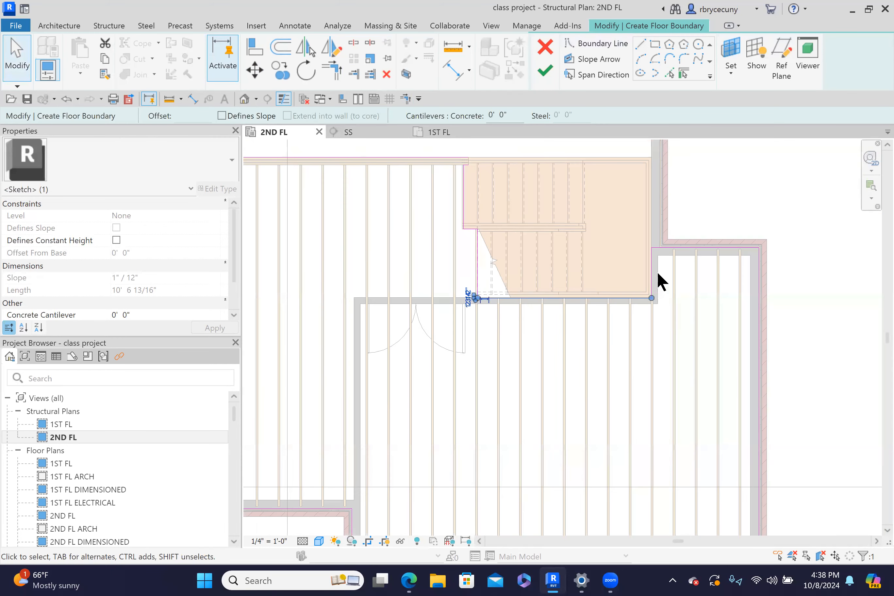
pyautogui.scroll(5, 656, 269)
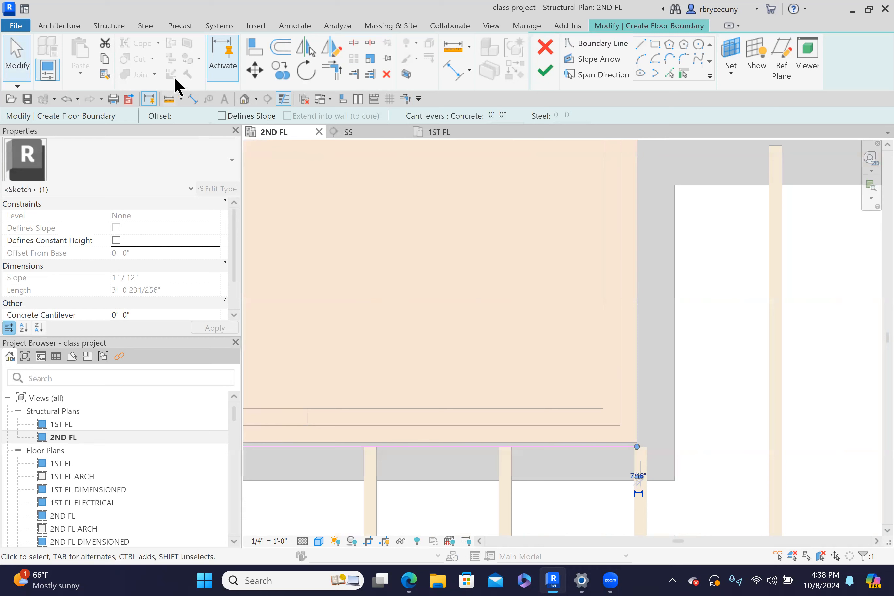
pyautogui.click(255, 70)
pyautogui.click(485, 293)
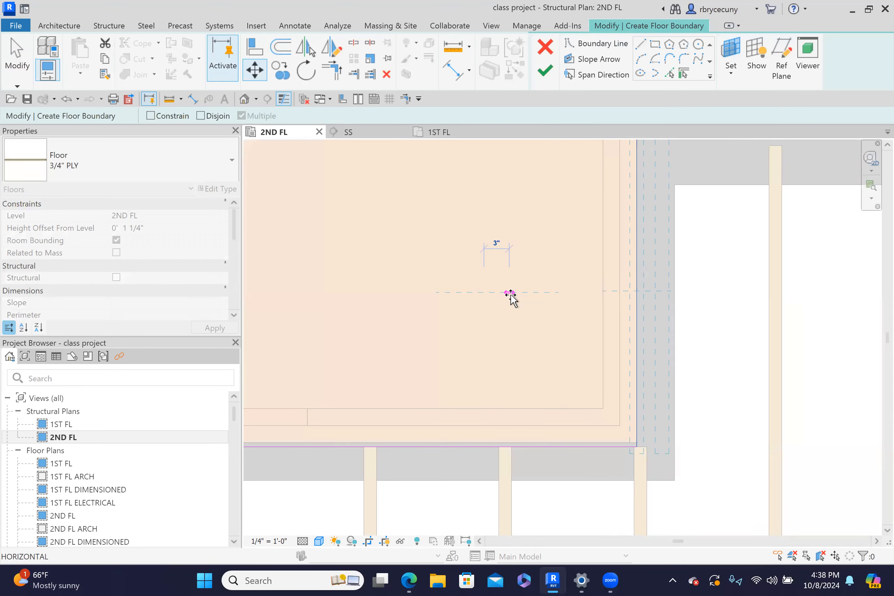
pyautogui.write('.5')
pyautogui.press('Return')
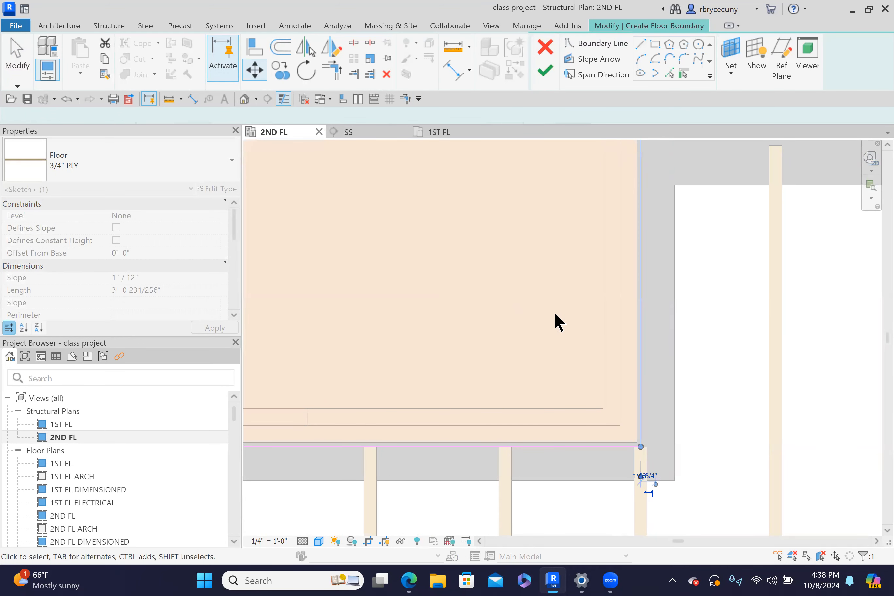
# Align the projecting room's upper boundary line to the inner face of the exterior wall's rim board.
pyautogui.scroll(-3, 555, 323)
pyautogui.scroll(8, 631, 207)
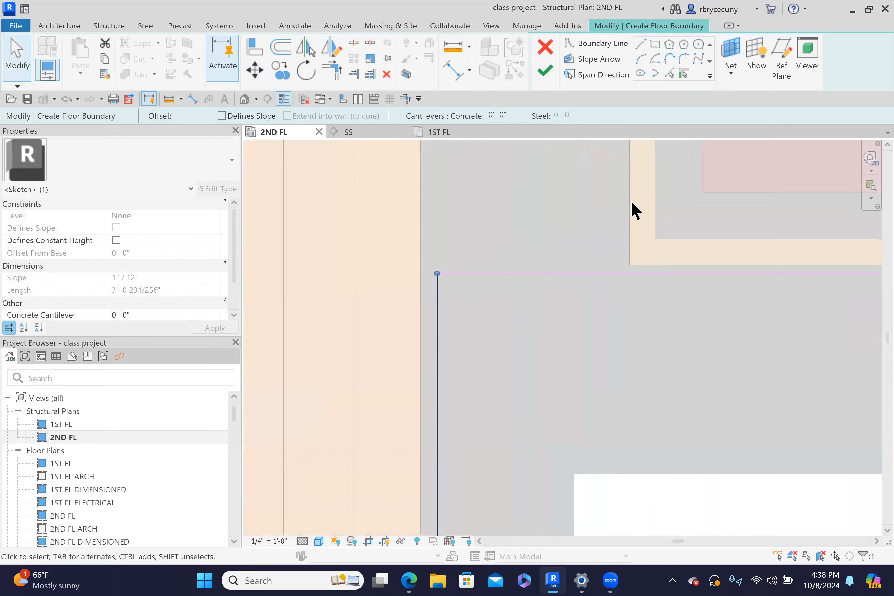
pyautogui.moveTo(547, 207); pyautogui.dragTo(447, 186, button='middle')
pyautogui.click(342, 99)
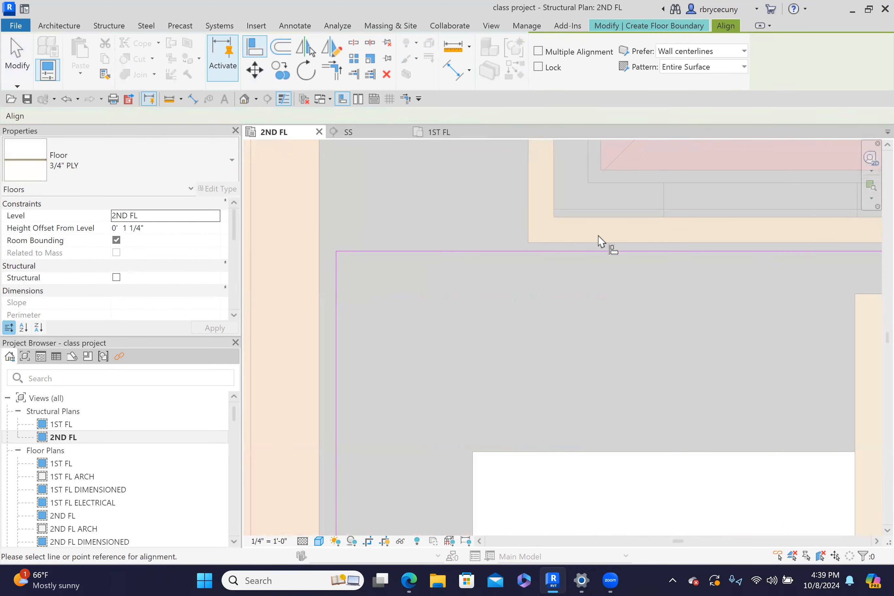
pyautogui.click(600, 242)
pyautogui.click(601, 250)
# Check the floor boundary against the rim boards along the projecting room's outer walls and the building's lower exterior wall.
pyautogui.scroll(-7, 540, 292)
pyautogui.moveTo(821, 357); pyautogui.dragTo(412, 292, button='middle')
pyautogui.scroll(2, 719, 232)
pyautogui.scroll(-6, 654, 257)
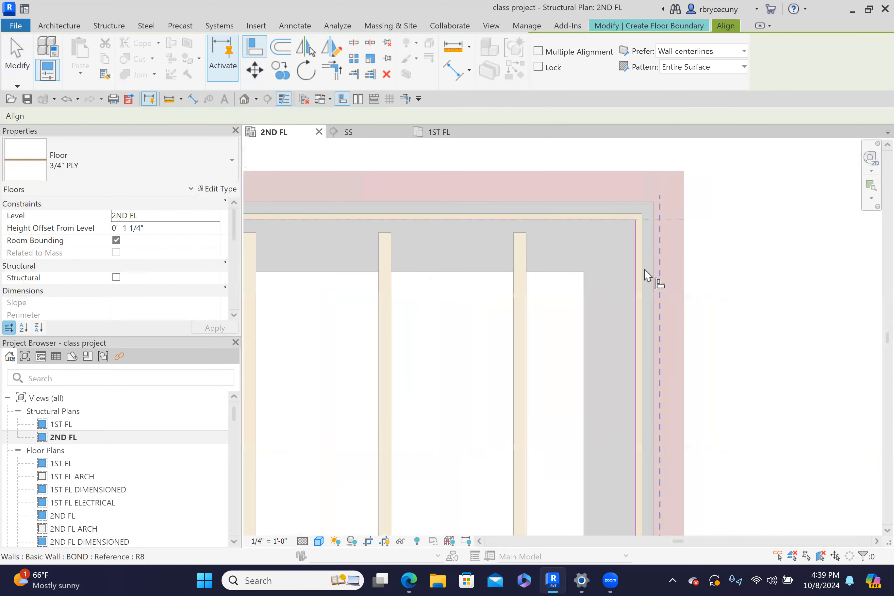
pyautogui.moveTo(673, 394); pyautogui.dragTo(682, 169, button='middle')
pyautogui.scroll(3, 651, 487)
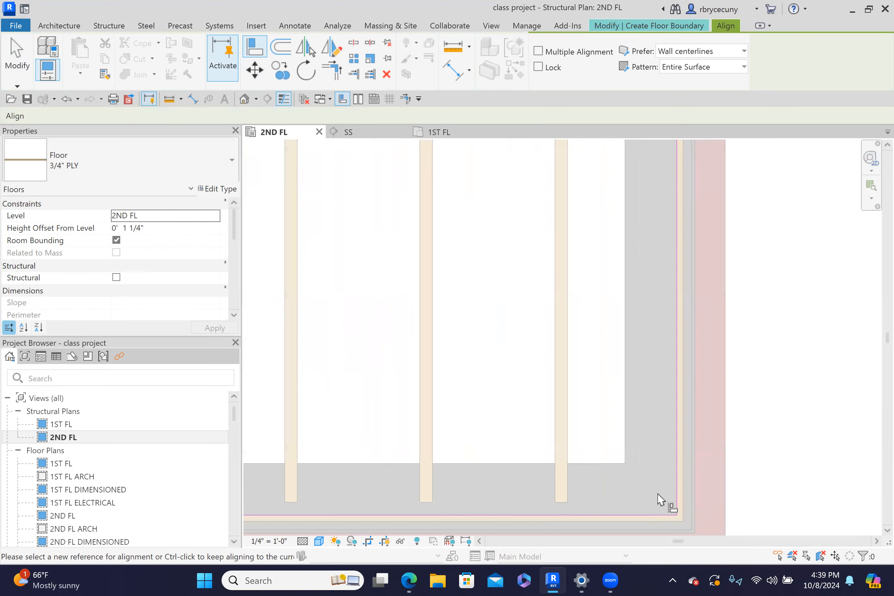
pyautogui.moveTo(670, 363); pyautogui.dragTo(657, 188, button='middle')
pyautogui.scroll(4, 642, 342)
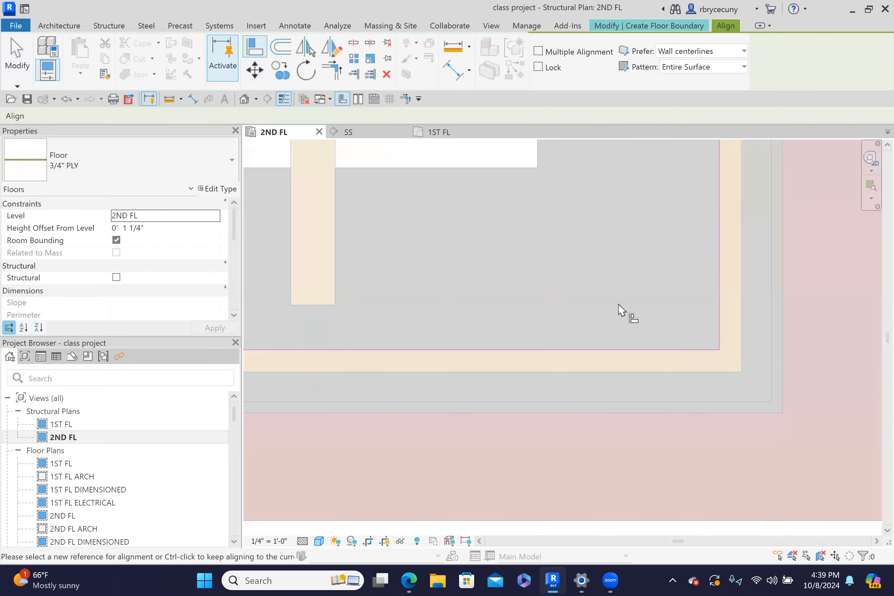
pyautogui.scroll(-3, 558, 331)
pyautogui.scroll(-2, 435, 366)
pyautogui.moveTo(436, 365); pyautogui.dragTo(558, 527, button='middle')
pyautogui.scroll(2, 552, 356)
pyautogui.scroll(-4, 521, 345)
pyautogui.moveTo(515, 390); pyautogui.dragTo(593, 393, button='middle')
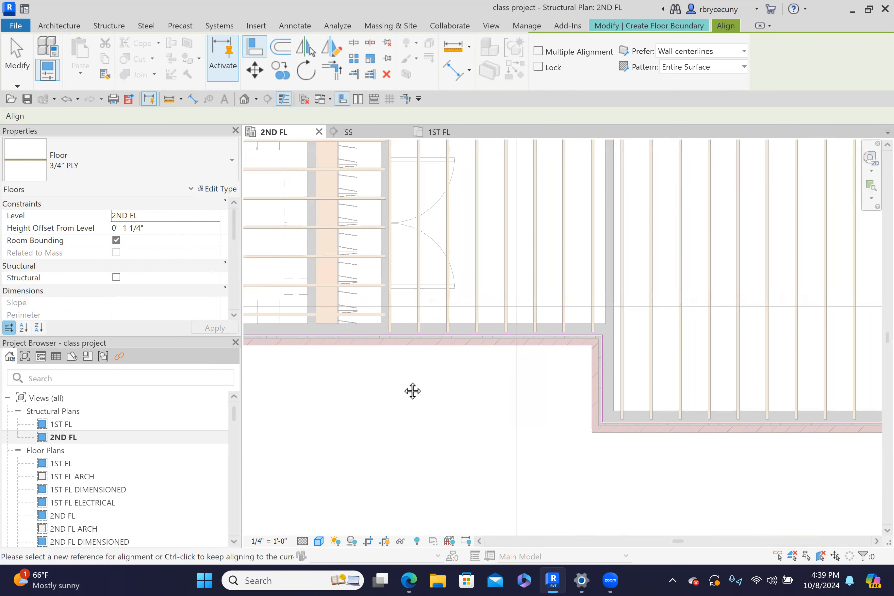
pyautogui.moveTo(413, 391); pyautogui.dragTo(605, 404, button='middle')
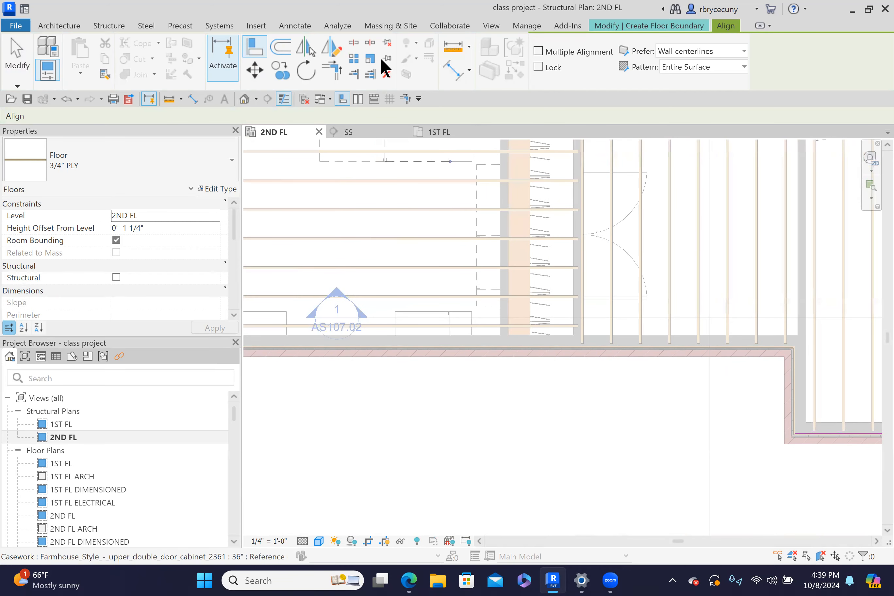
# Try to finish the 3/4" PLY floor boundary sketch.
pyautogui.click(648, 26)
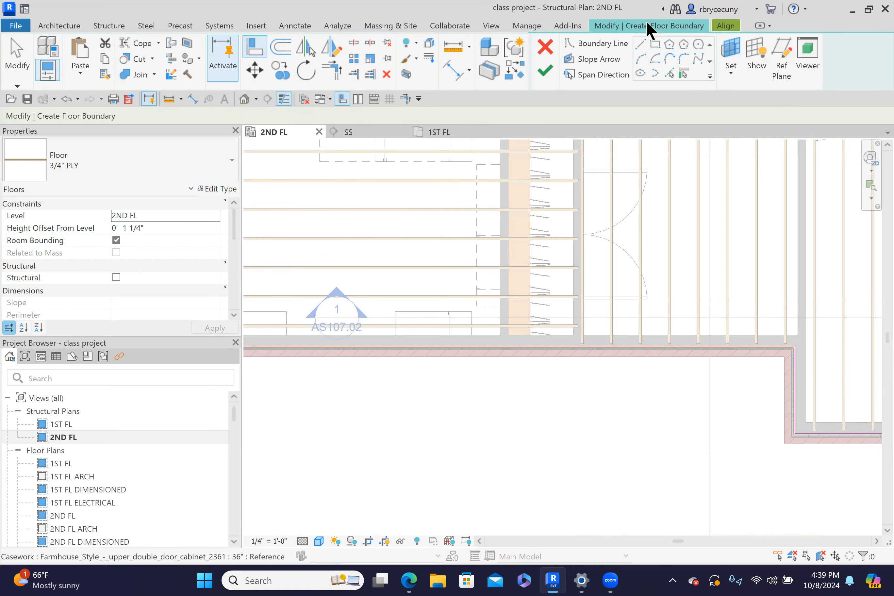
pyautogui.click(549, 73)
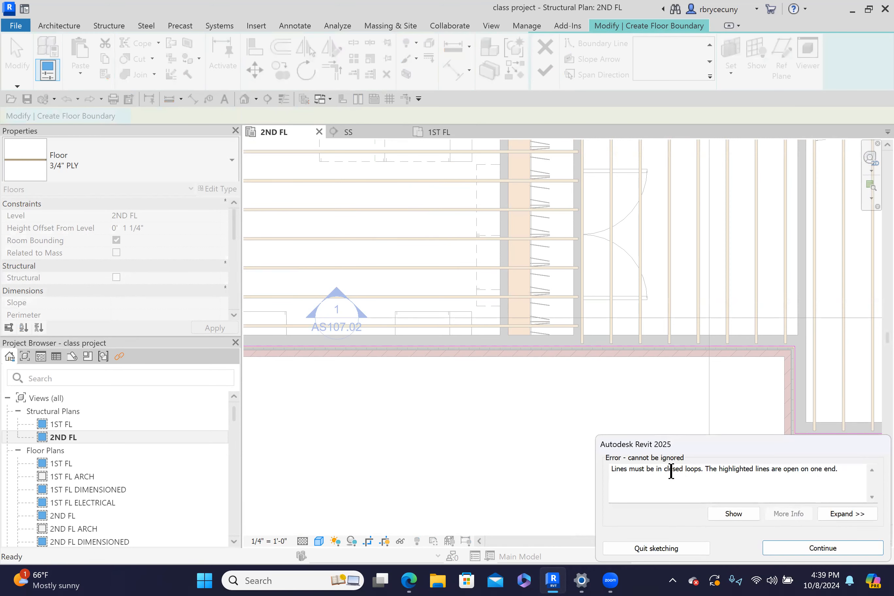
pyautogui.click(805, 546)
pyautogui.press('a')
pyautogui.press('l')
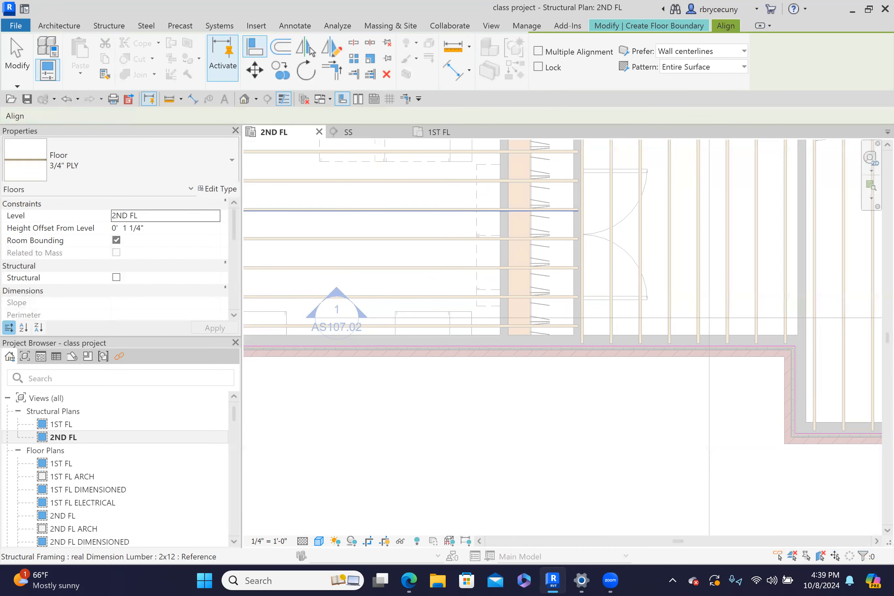
pyautogui.click(23, 57)
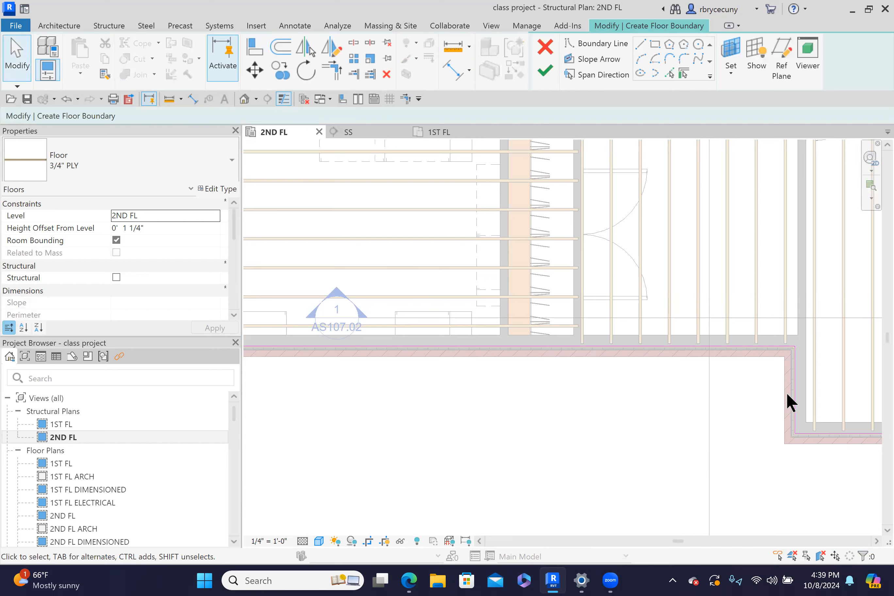
# Temporarily isolate the boundary lines' category and retry finishing the sketch to locate the open end.
pyautogui.click(794, 398)
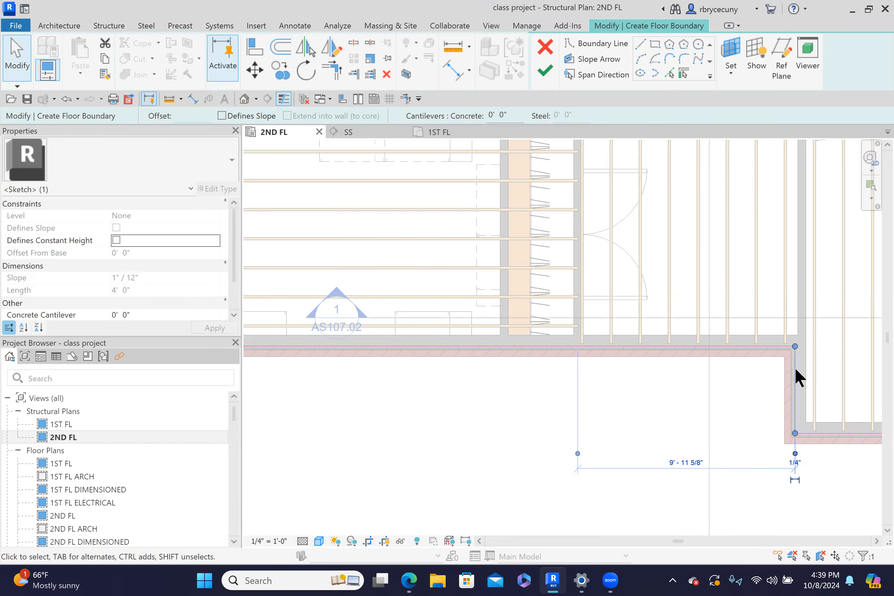
pyautogui.click(400, 539)
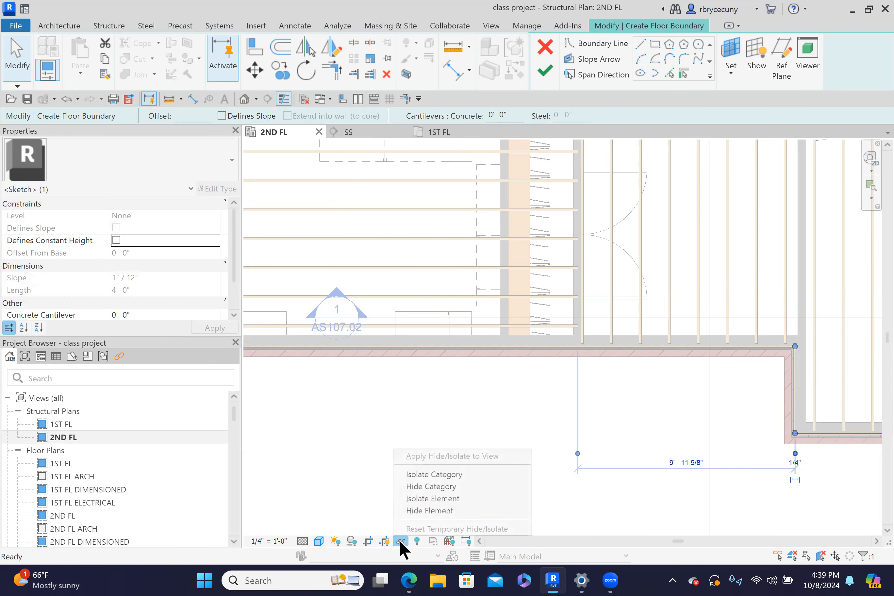
pyautogui.click(416, 475)
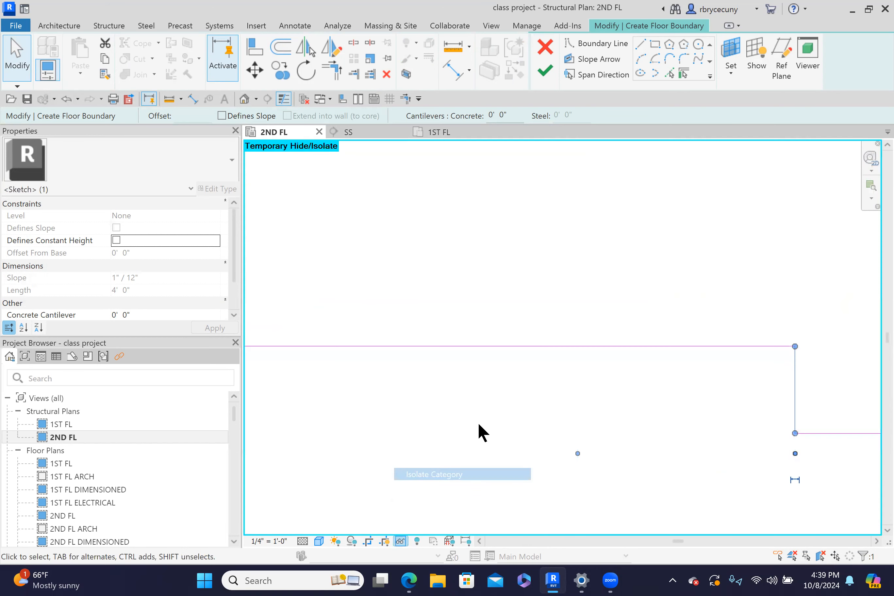
pyautogui.click(480, 423)
pyautogui.scroll(-5, 479, 423)
pyautogui.scroll(-3, 480, 433)
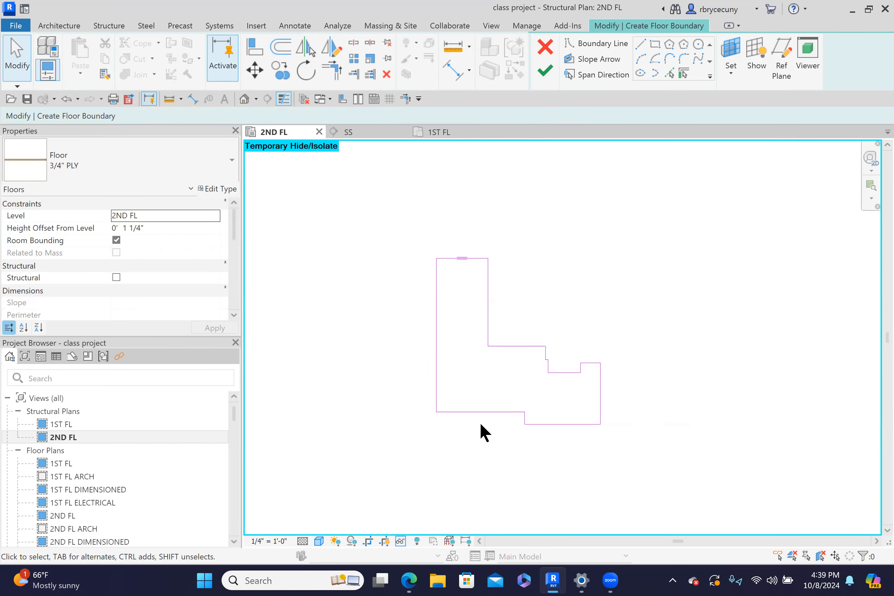
pyautogui.scroll(2, 469, 432)
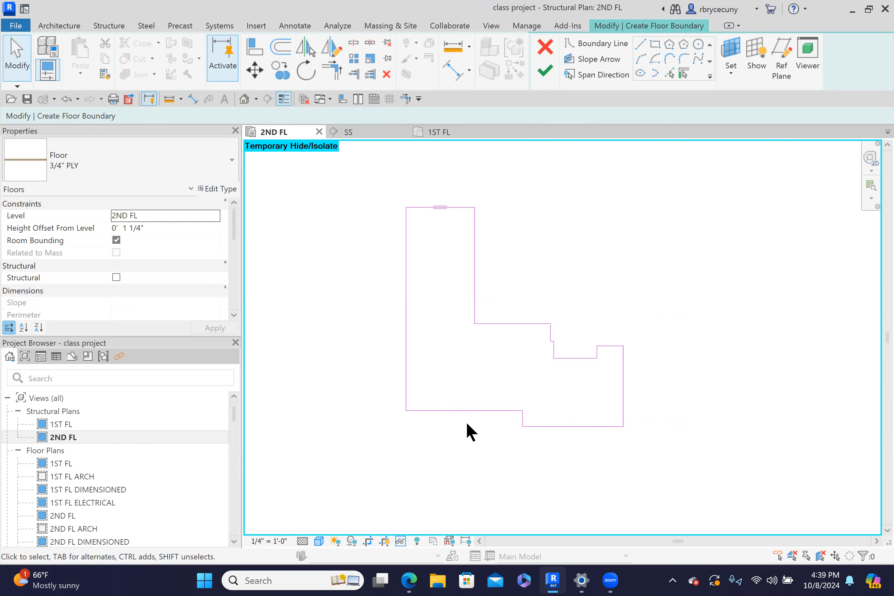
pyautogui.click(544, 71)
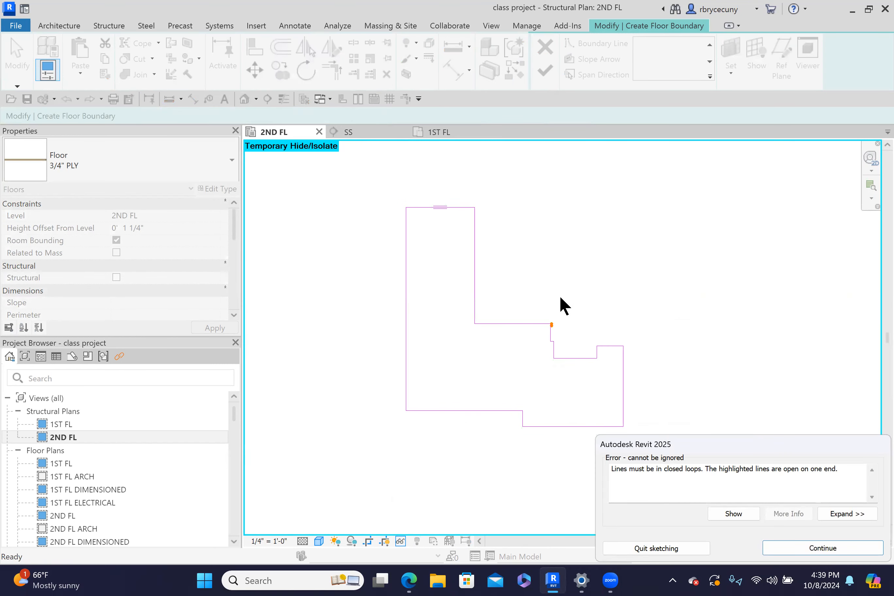
pyautogui.click(808, 544)
# Delete the stray 3 1/2" horizontal line at the open end and trim the adjacent horizontal and vertical boundary lines to a corner.
pyautogui.scroll(5, 544, 331)
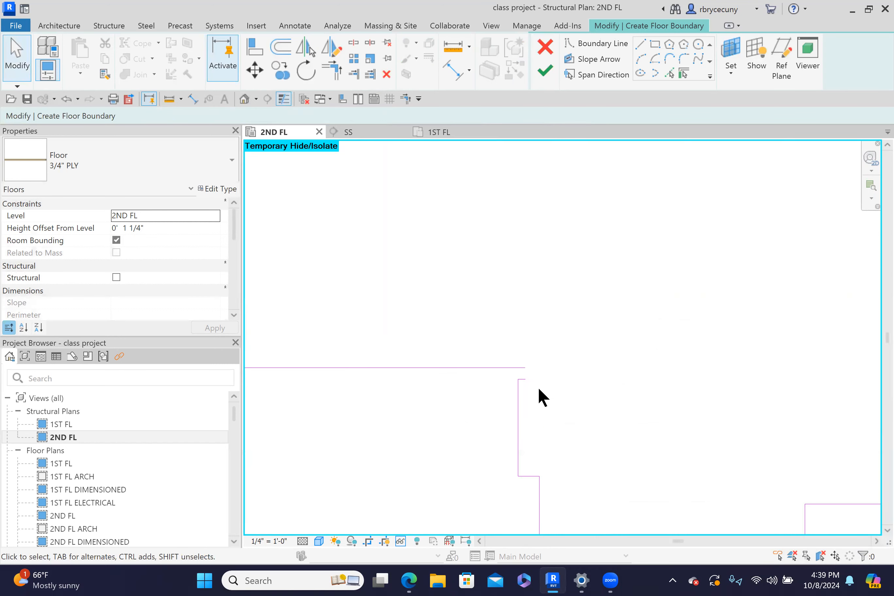
pyautogui.click(528, 370)
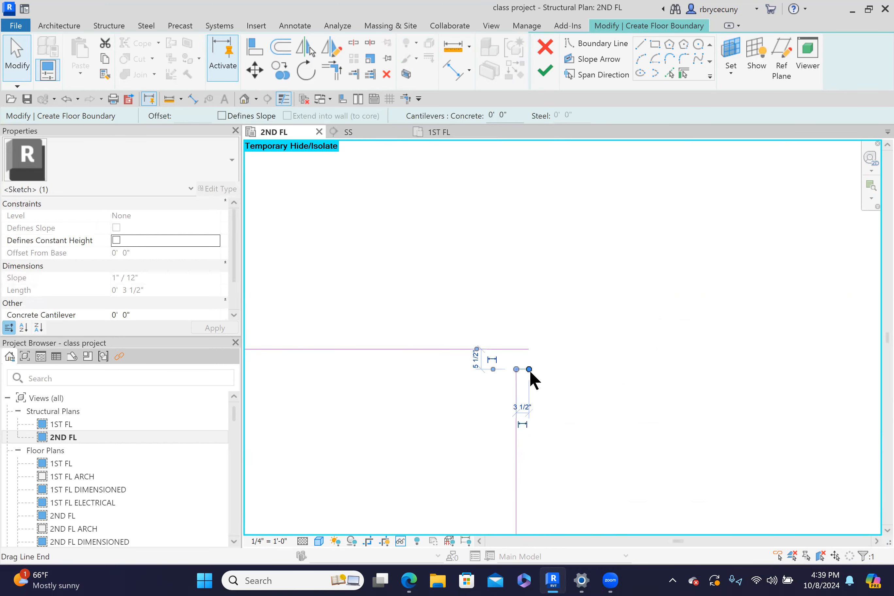
pyautogui.press('Delete')
pyautogui.click(332, 69)
pyautogui.click(448, 349)
pyautogui.click(516, 411)
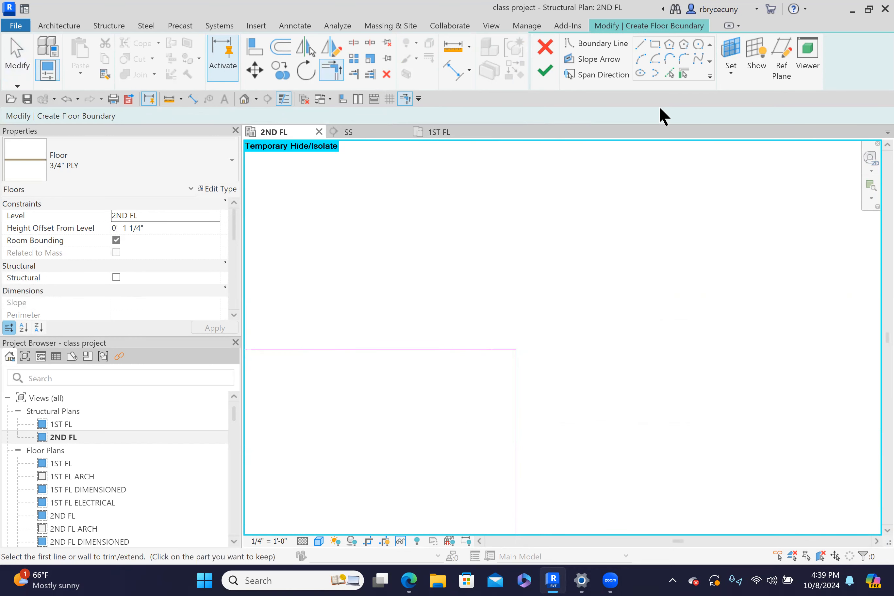
# Finish the floor boundary sketch and reset the temporary hide/isolate in the 2ND FL structural plan.
pyautogui.click(545, 75)
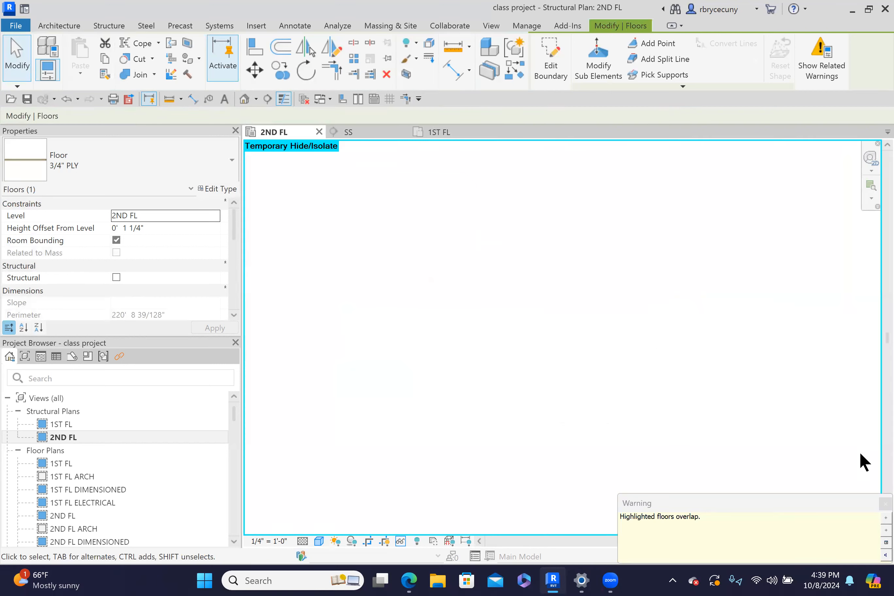
pyautogui.click(882, 504)
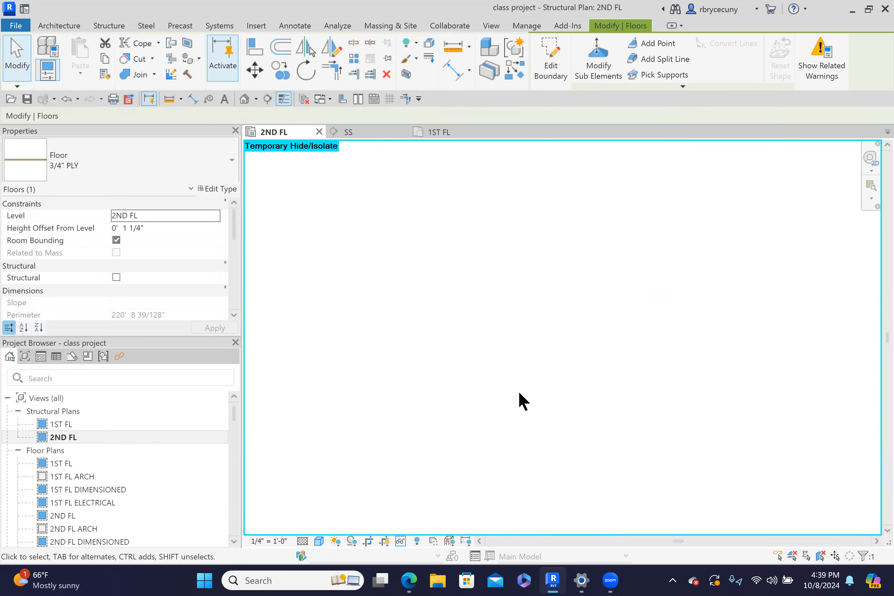
pyautogui.click(404, 537)
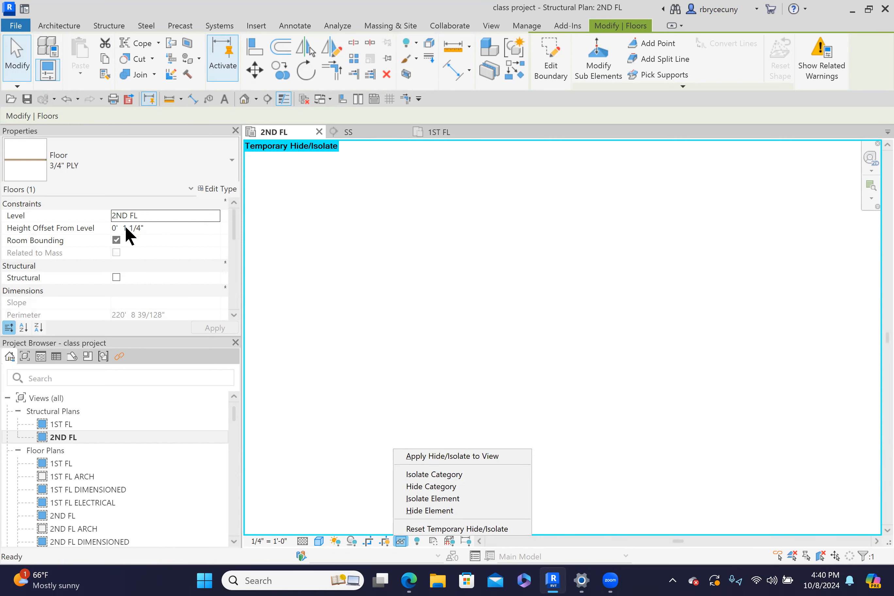
pyautogui.click(559, 413)
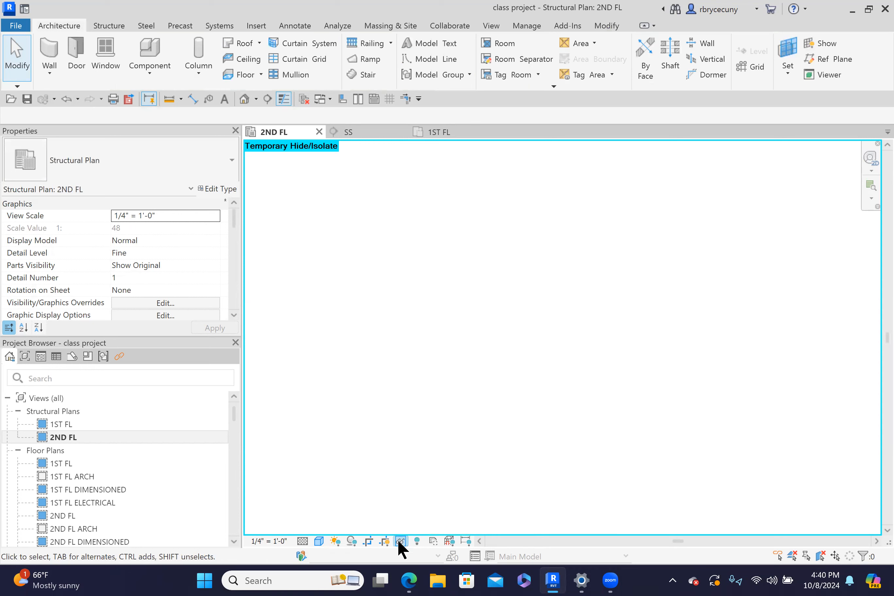
pyautogui.click(398, 540)
pyautogui.click(417, 530)
pyautogui.scroll(-5, 445, 392)
# Open section view SS from its section line in the 2ND FL plan, at the second-floor joists.
pyautogui.click(513, 441)
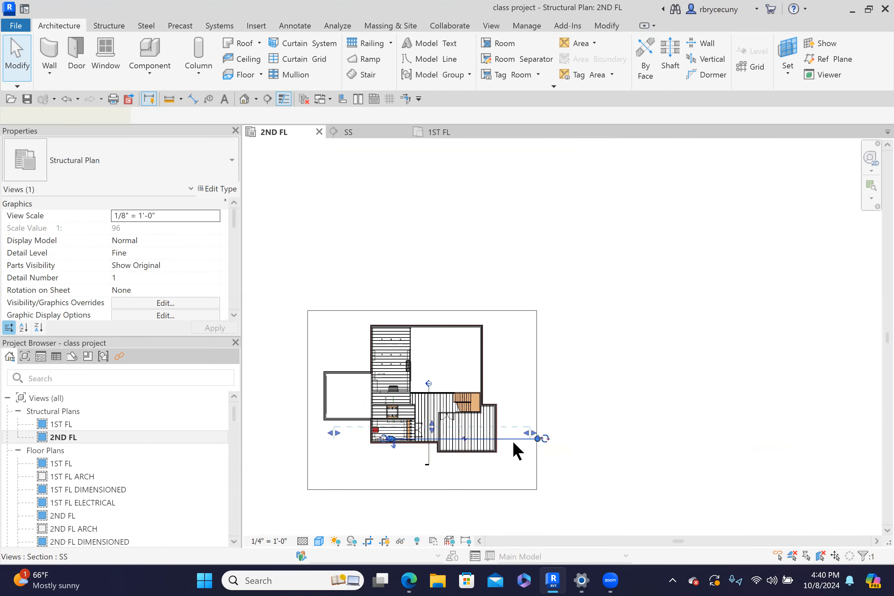
pyautogui.rightClick(513, 441)
pyautogui.click(543, 142)
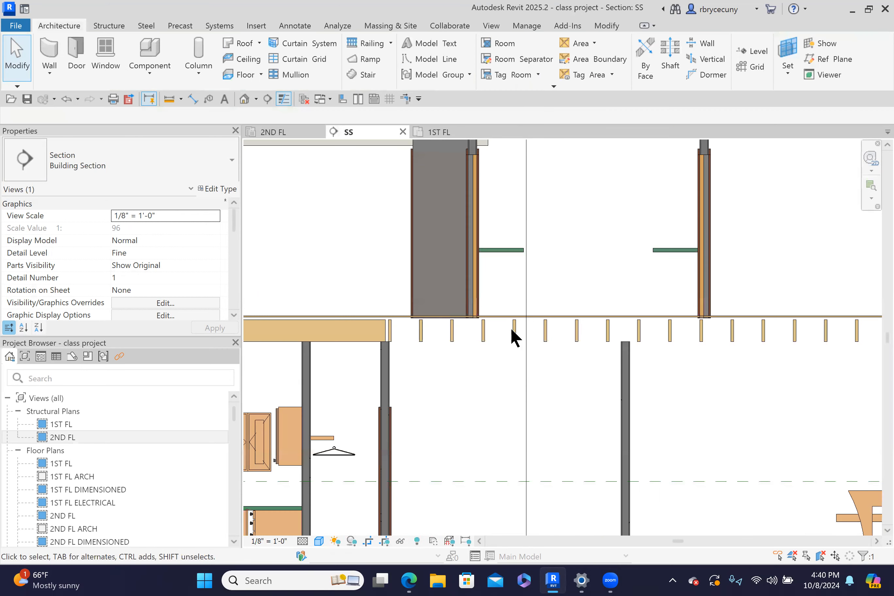
pyautogui.scroll(5, 391, 309)
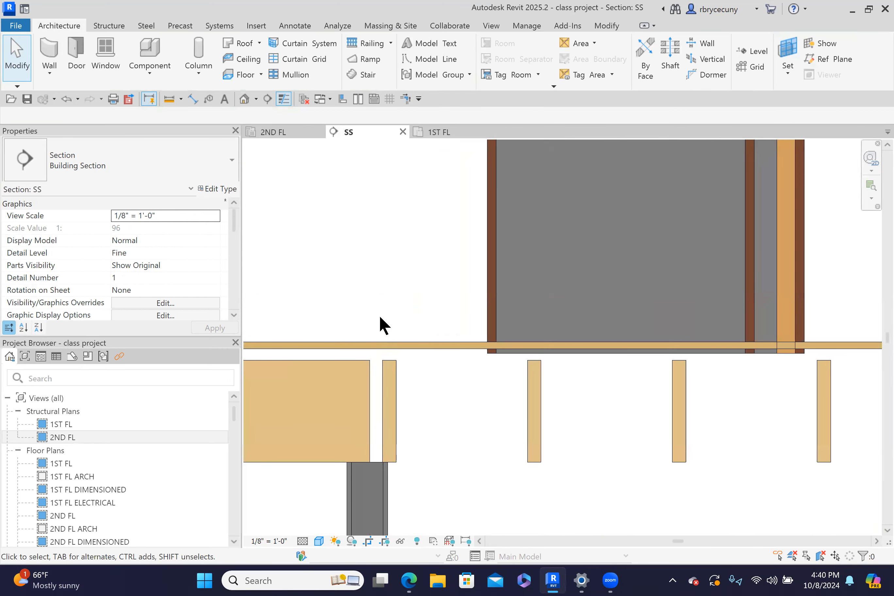
# Set the 3/4" PLY subfloor's height offset from level 2ND FL to 0.
pyautogui.click(388, 343)
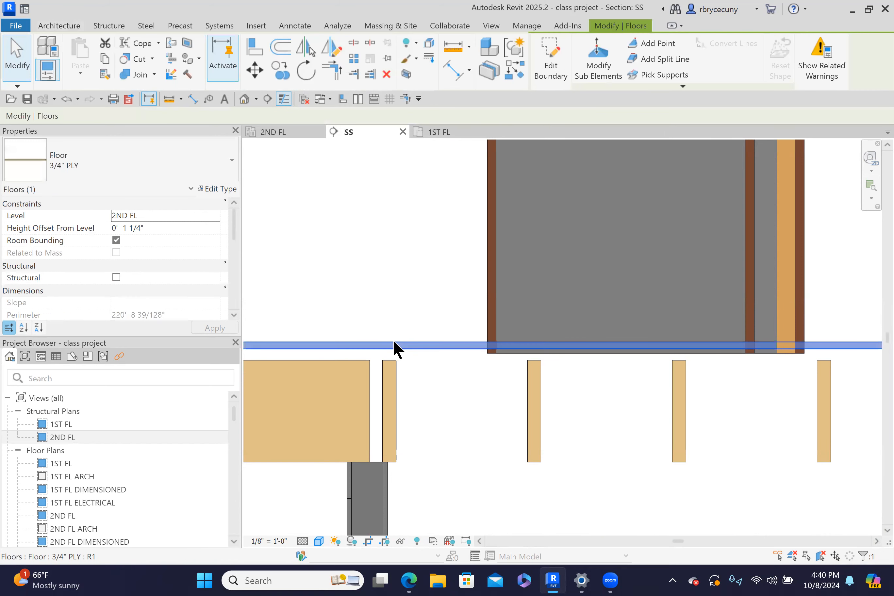
pyautogui.click(138, 228)
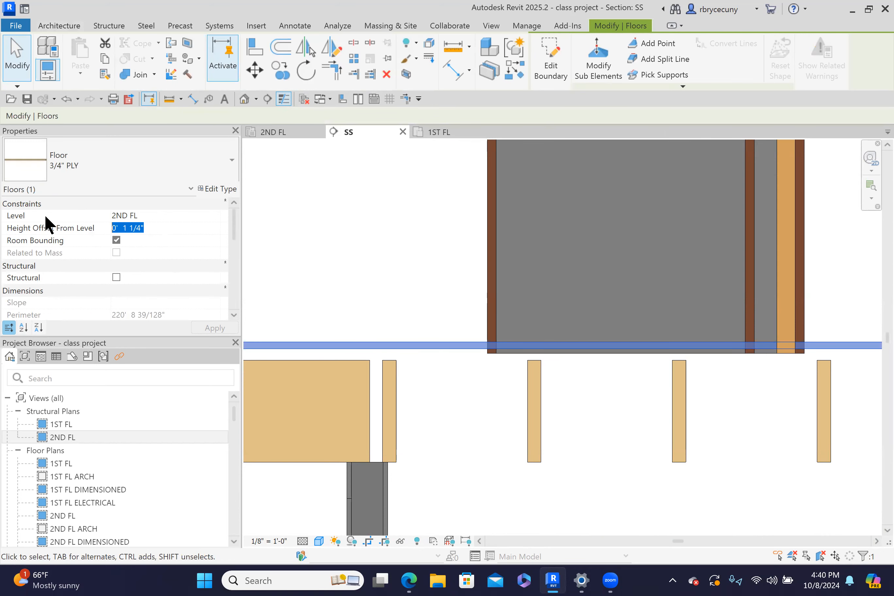
pyautogui.write('0')
pyautogui.press('Return')
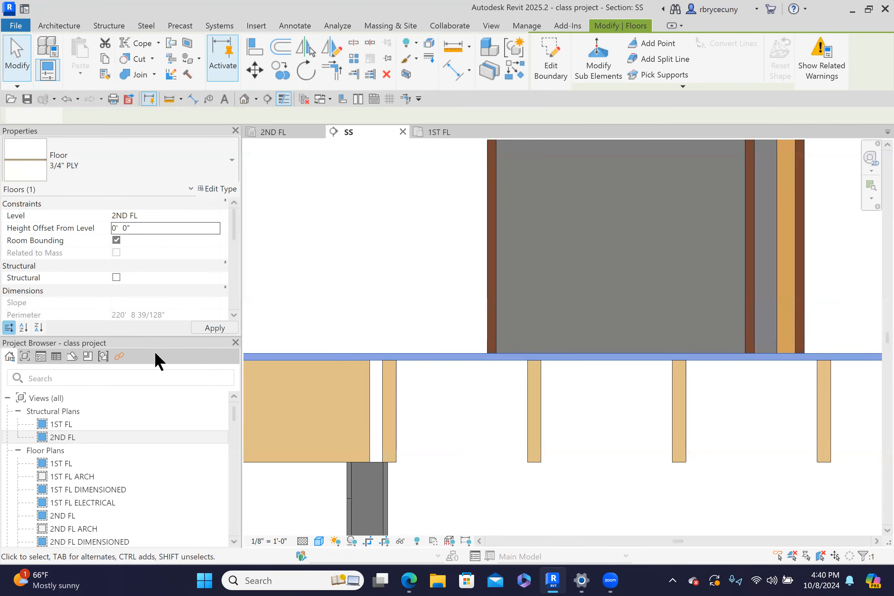
pyautogui.scroll(-8, 411, 379)
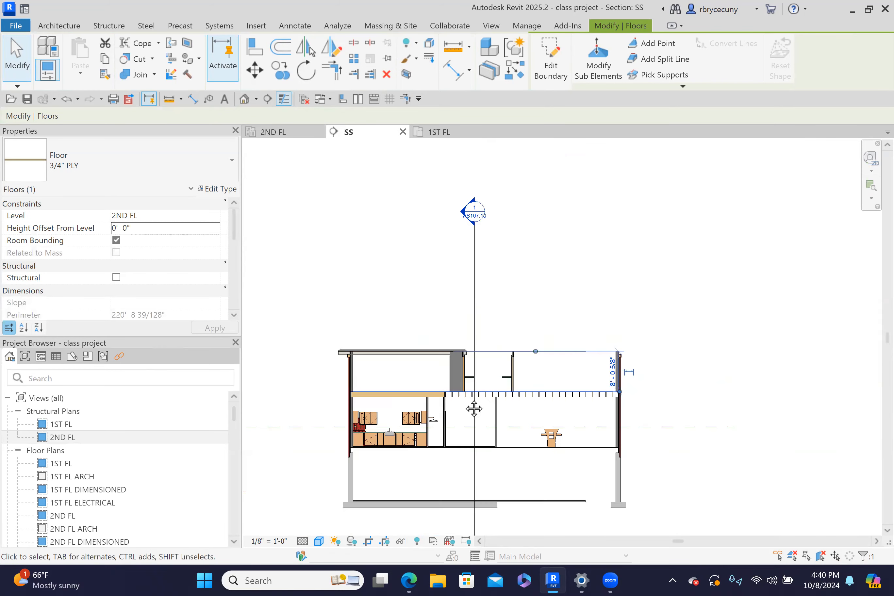
pyautogui.scroll(1, 462, 389)
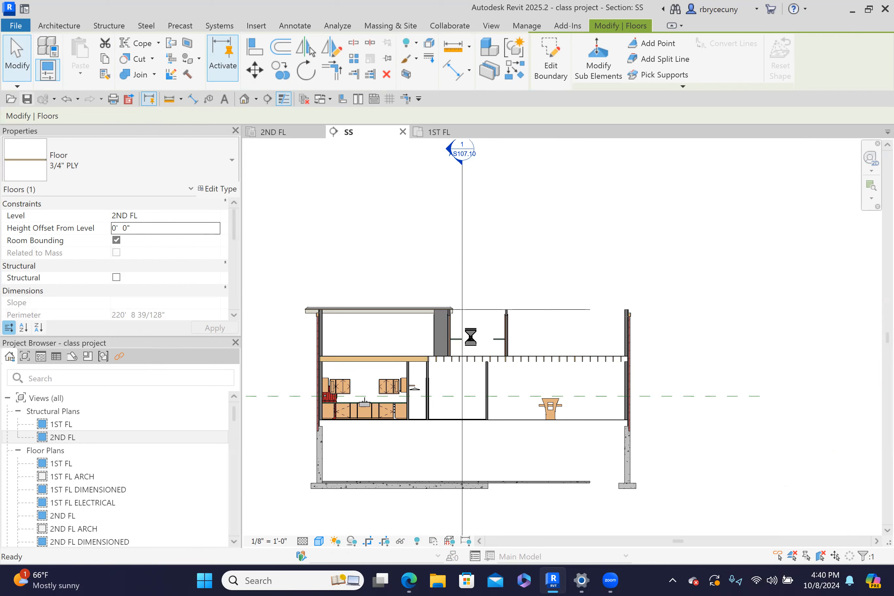
pyautogui.click(470, 337)
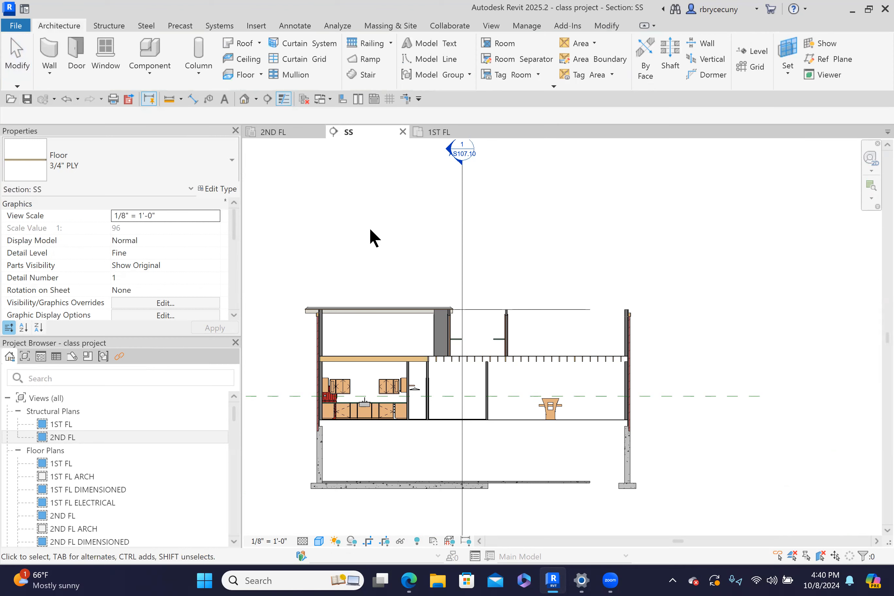
# Open the default 3D view and extend the section box's side beside the balcony outward, well past its present cut.
pyautogui.click(245, 99)
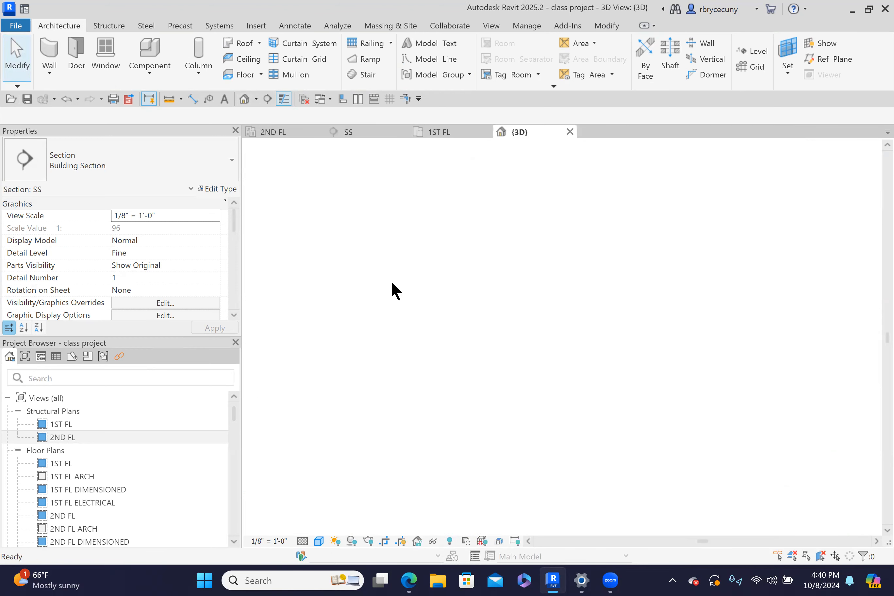
pyautogui.scroll(5, 469, 276)
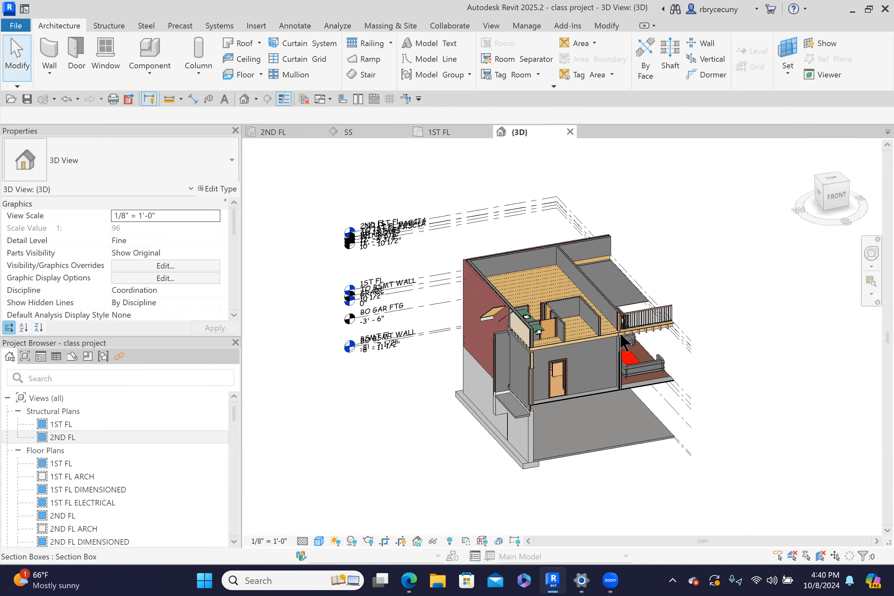
pyautogui.scroll(-5, 468, 277)
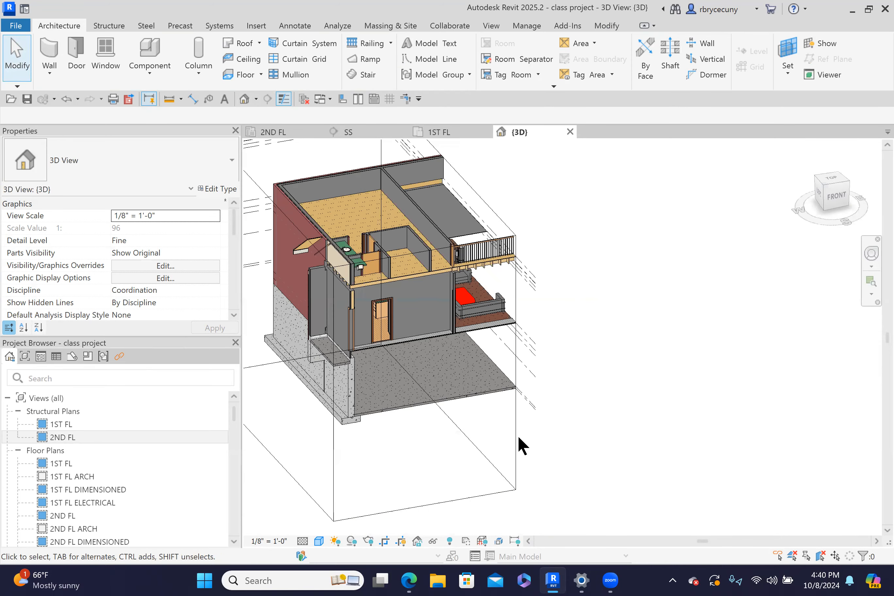
pyautogui.click(517, 416)
pyautogui.moveTo(456, 301); pyautogui.dragTo(701, 259)
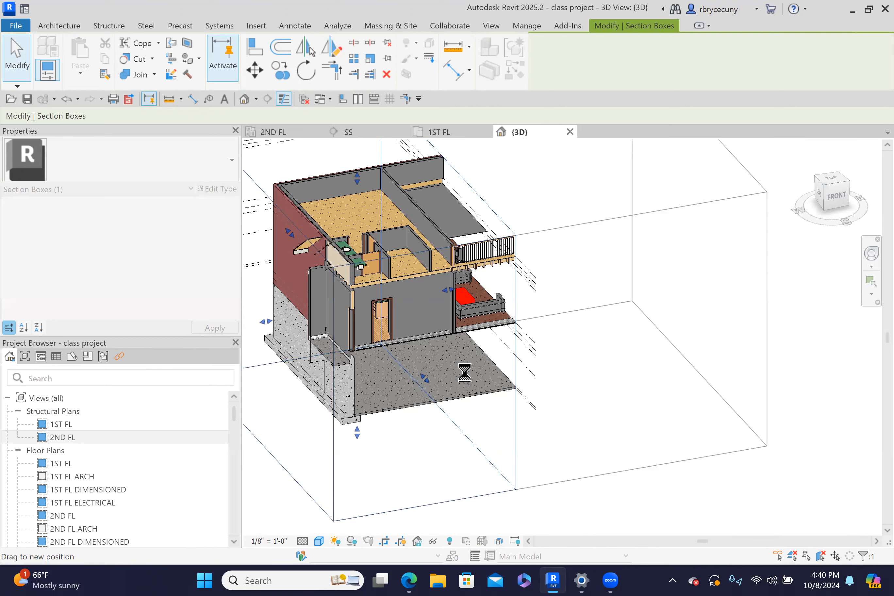
# Extend the section box's front face outward, well past the front brick wall, so it encloses the whole building footprint.
pyautogui.moveTo(543, 366); pyautogui.dragTo(596, 464)
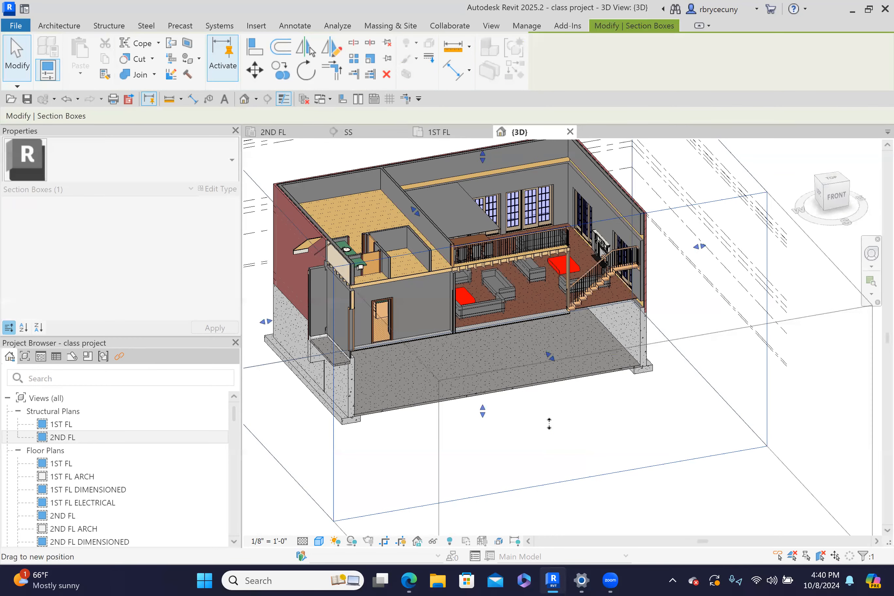
pyautogui.moveTo(549, 423); pyautogui.dragTo(540, 390)
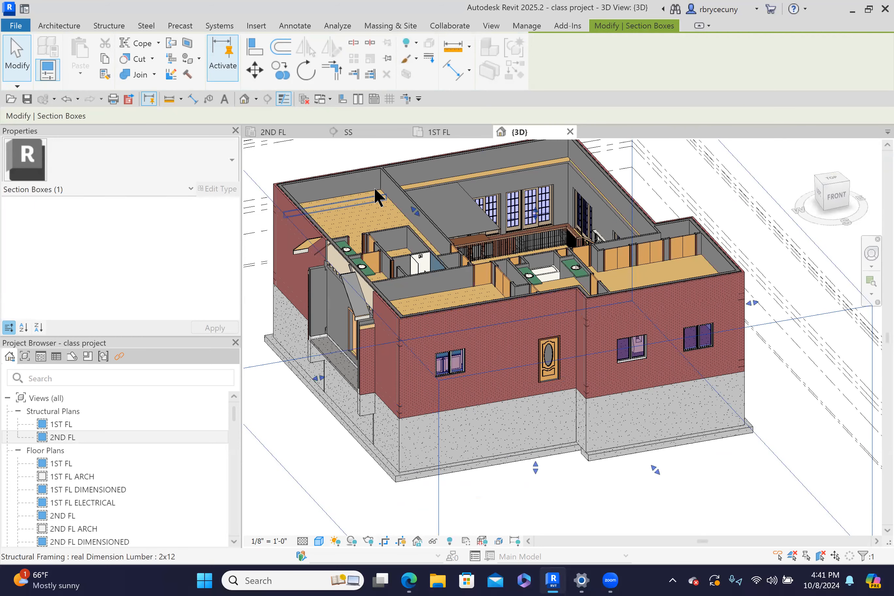
pyautogui.scroll(5, 373, 187)
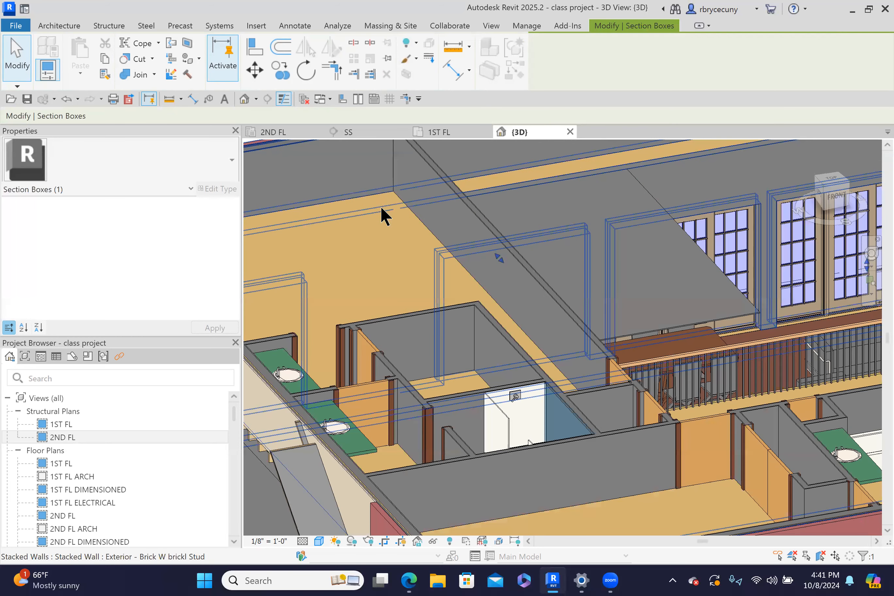
pyautogui.scroll(-6, 381, 215)
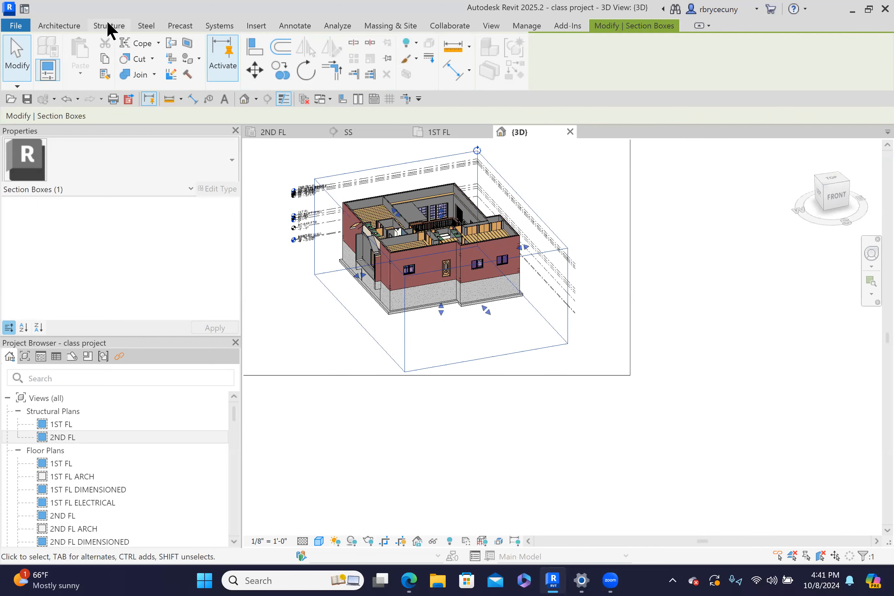
# Start a 2x12 real Dimension Lumber beam with its reference level at 2ND FL and its z offset at 0.
pyautogui.click(47, 45)
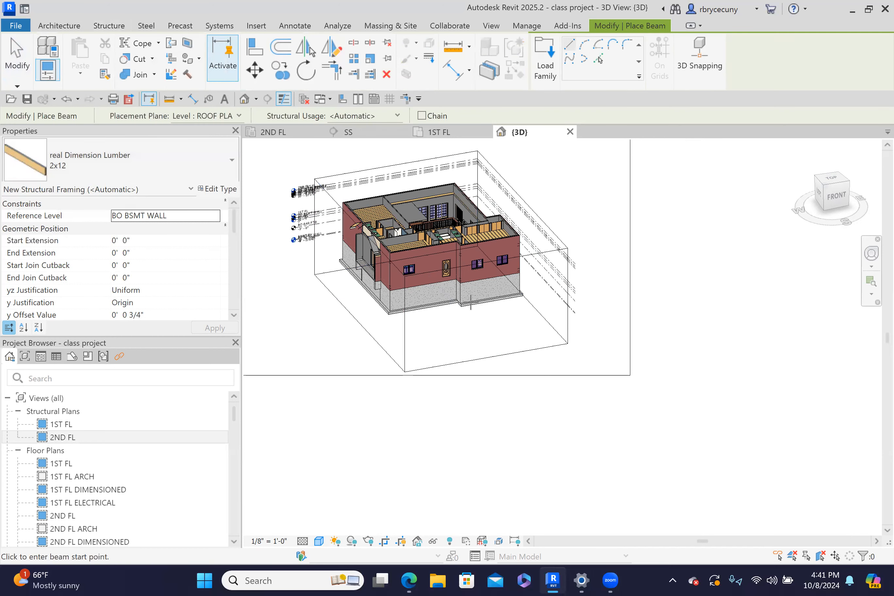
pyautogui.scroll(3, 533, 315)
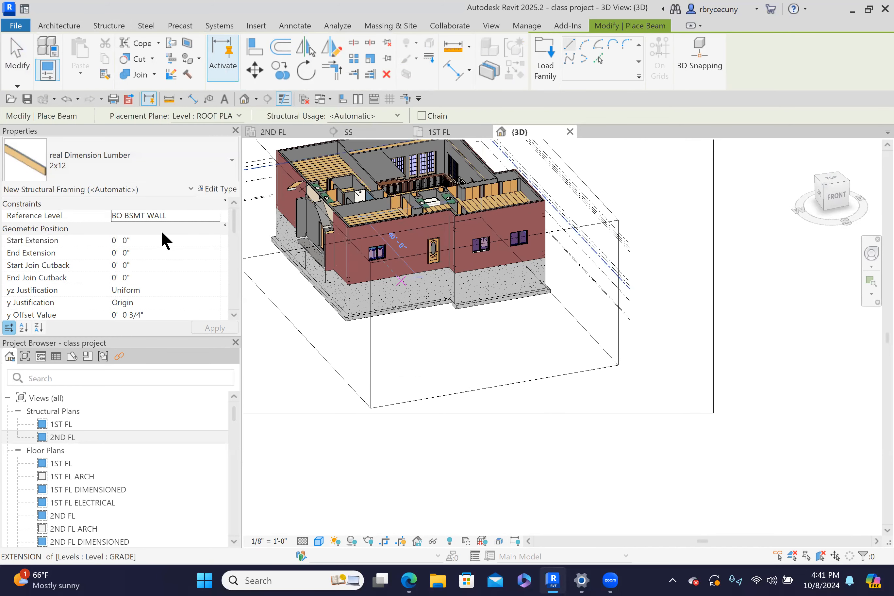
pyautogui.click(174, 214)
pyautogui.click(216, 216)
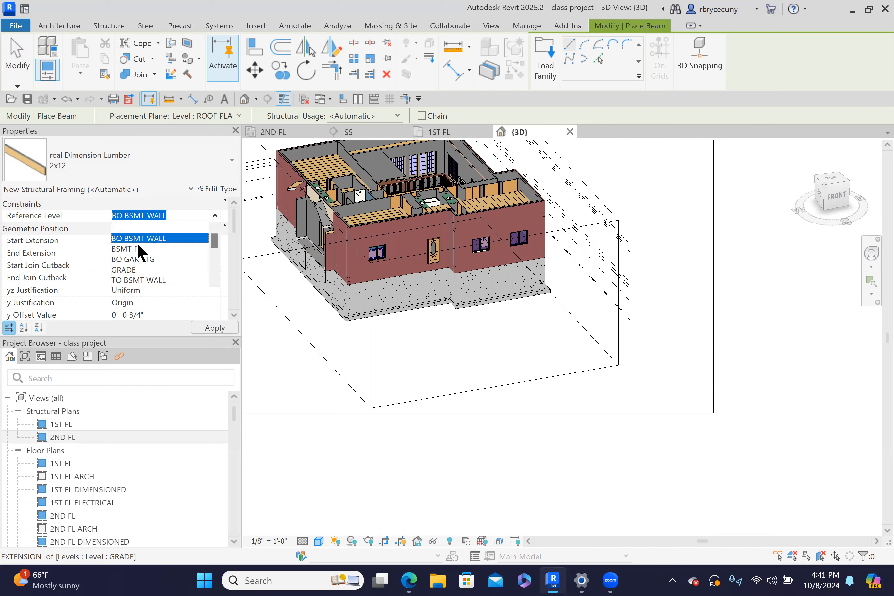
pyautogui.scroll(-2, 135, 279)
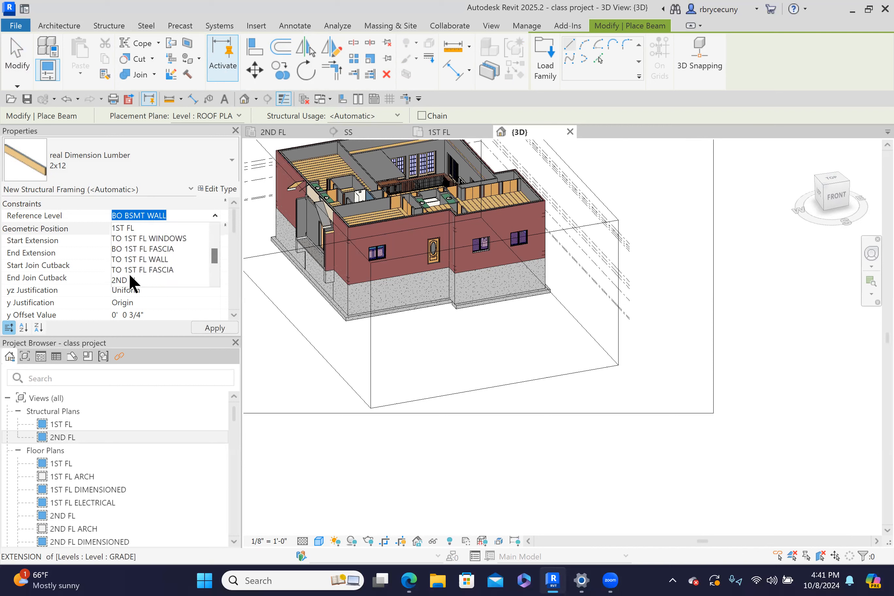
pyautogui.click(128, 280)
pyautogui.scroll(-3, 144, 303)
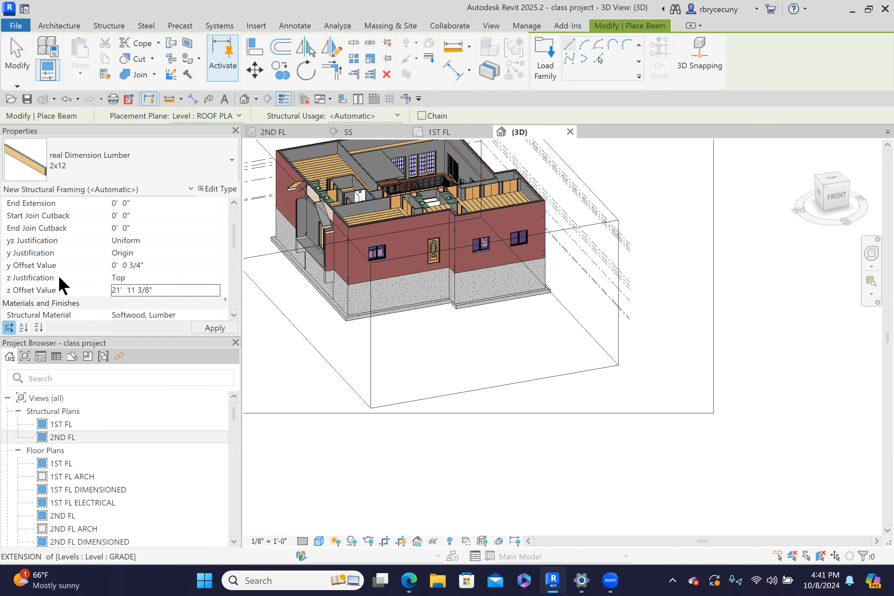
pyautogui.click(166, 295)
pyautogui.write("0'  0")
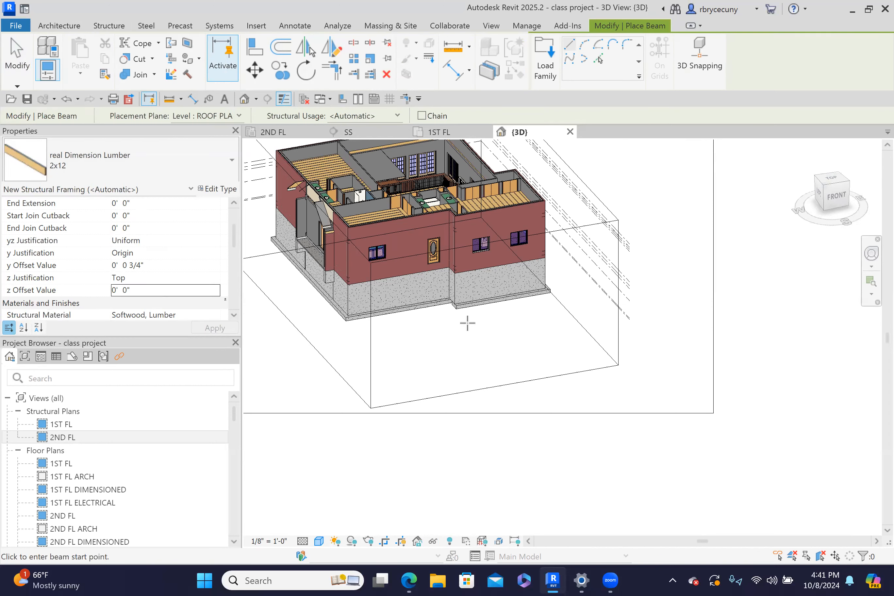
# Place a 2x12 beam about 35' long in front of the building, roughly parallel to its front wall.
pyautogui.click(458, 325)
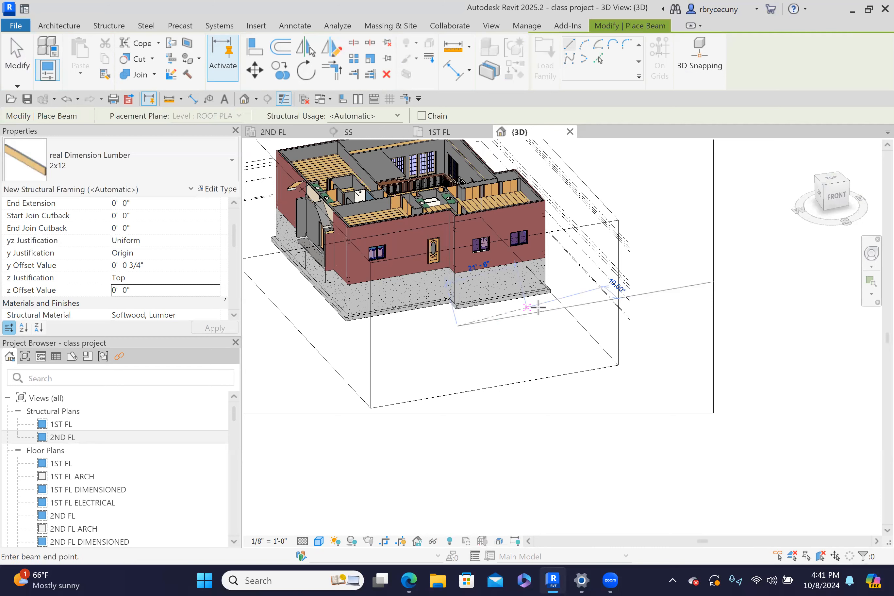
pyautogui.click(570, 306)
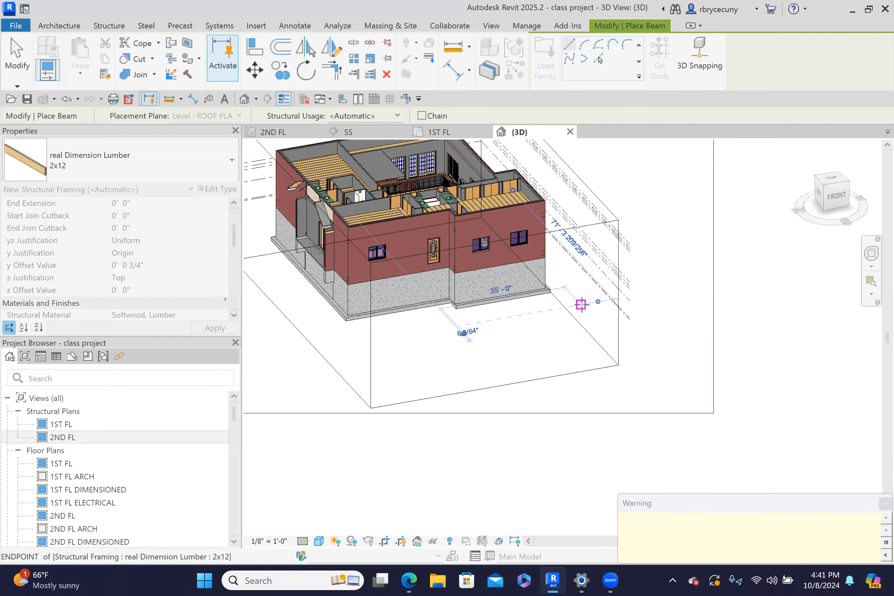
pyautogui.press('Escape')
pyautogui.press('Escape')
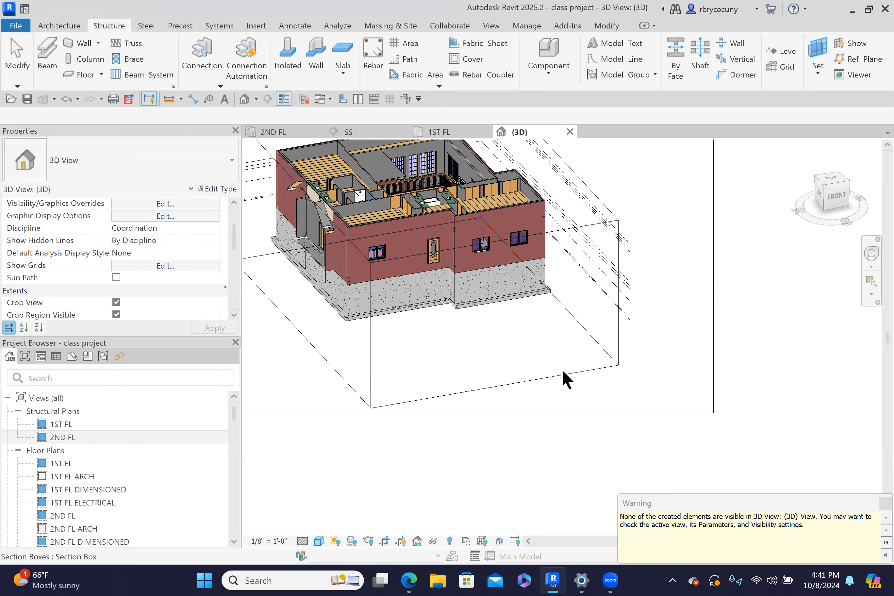
# Examine the second-floor 2x12 joists in 3D, checking the properties of one joist in the front corner room.
pyautogui.scroll(-2, 563, 371)
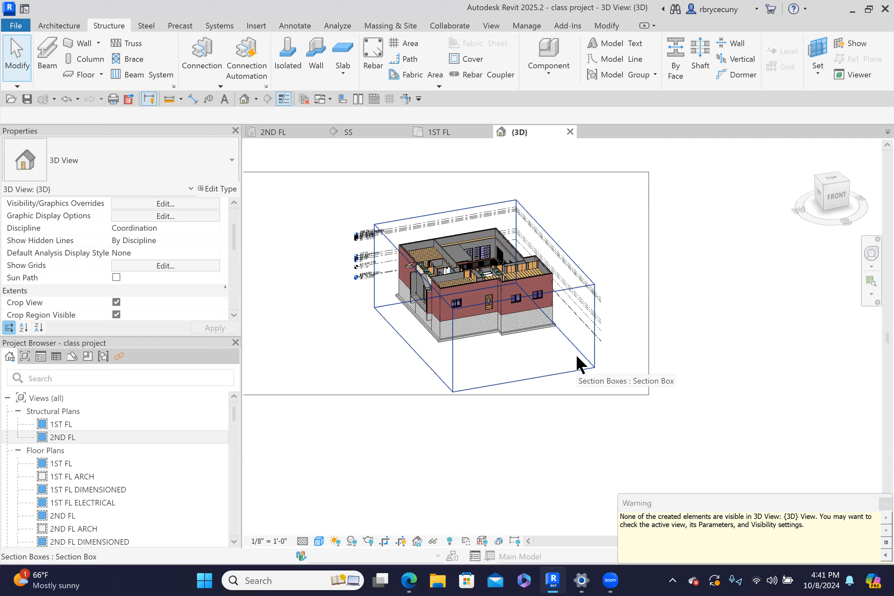
pyautogui.scroll(4, 535, 270)
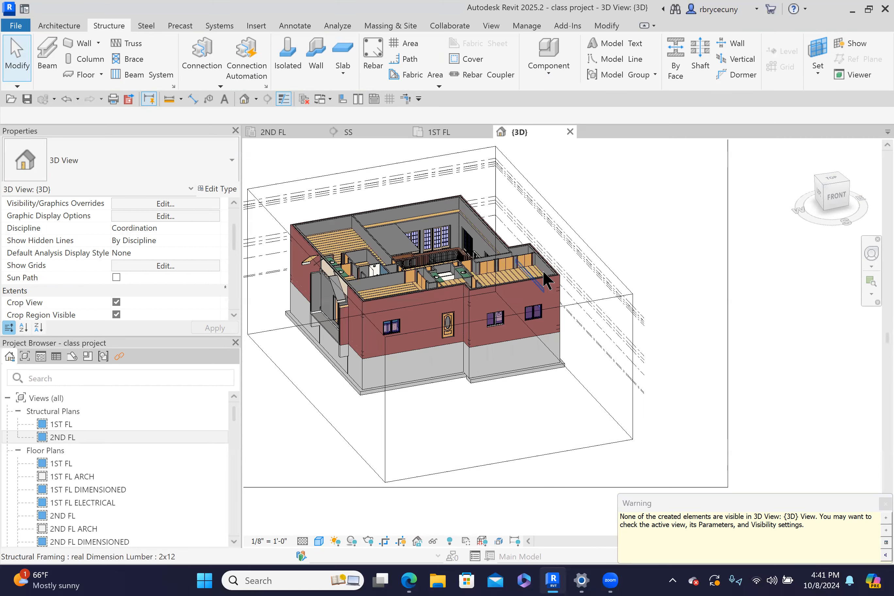
pyautogui.click(528, 269)
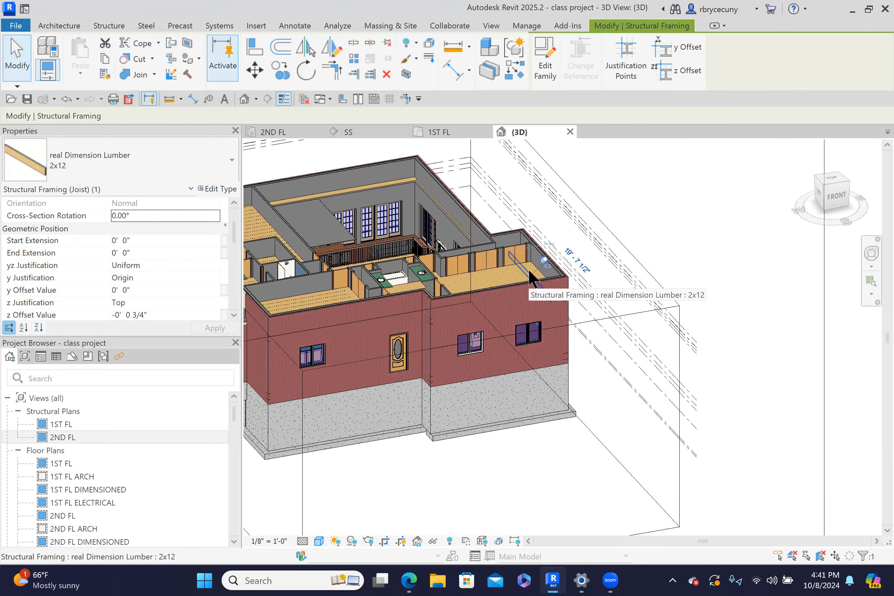
pyautogui.scroll(-2, 528, 269)
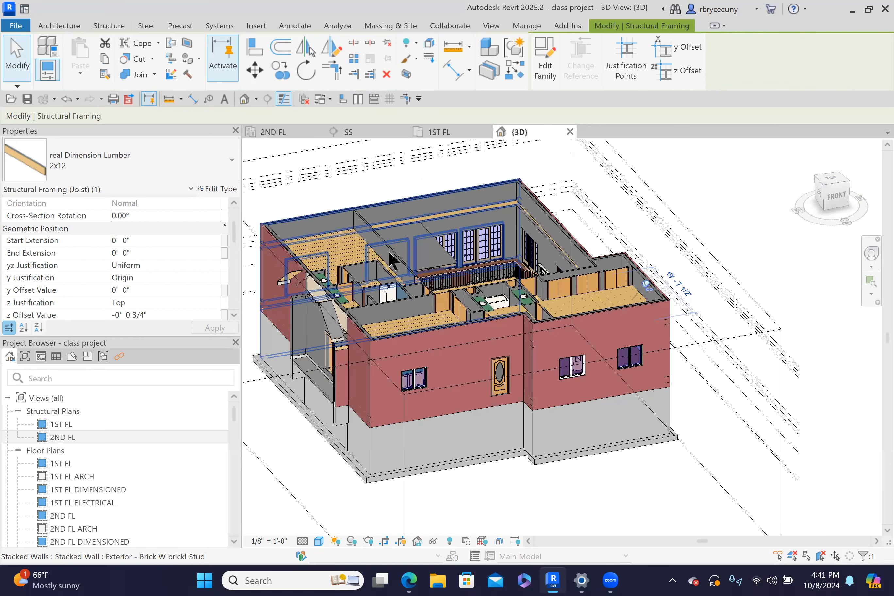
pyautogui.scroll(5, 399, 249)
pyautogui.scroll(-3, 406, 263)
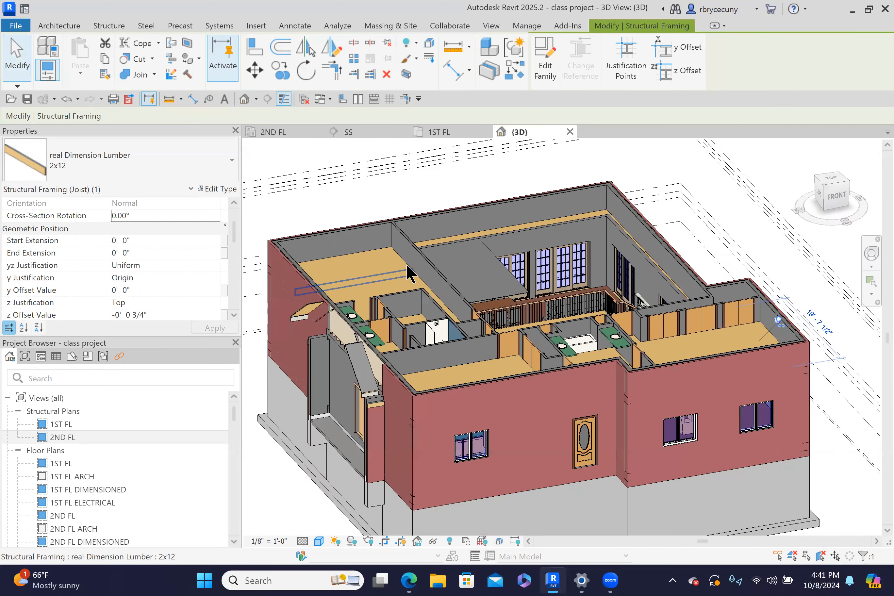
pyautogui.scroll(-2, 406, 263)
pyautogui.press('Escape')
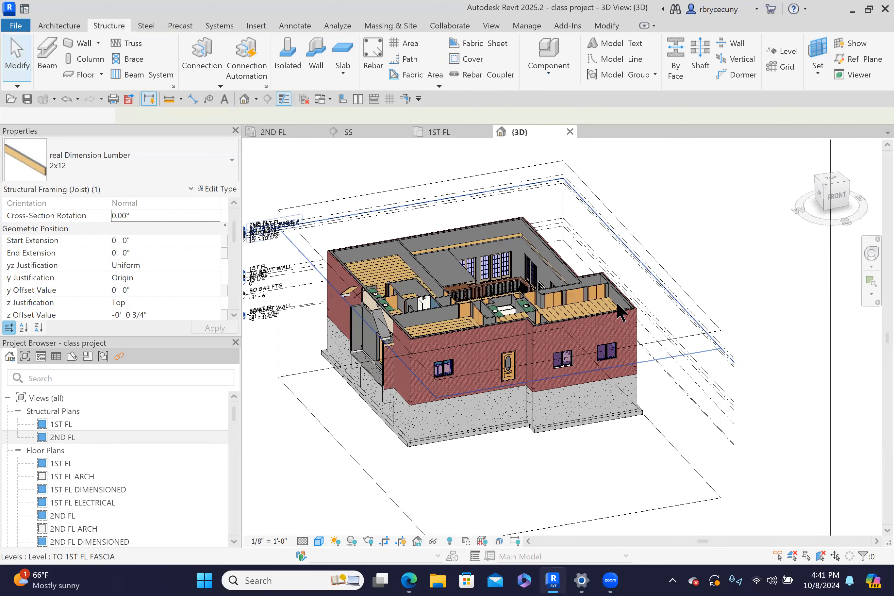
pyautogui.scroll(5, 623, 300)
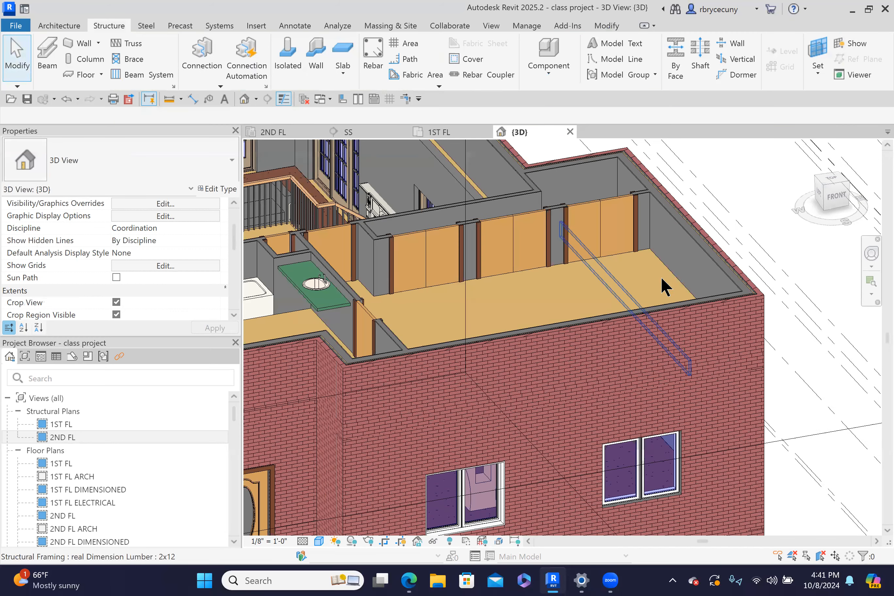
pyautogui.middleClick(667, 328)
pyautogui.middleClick(666, 328)
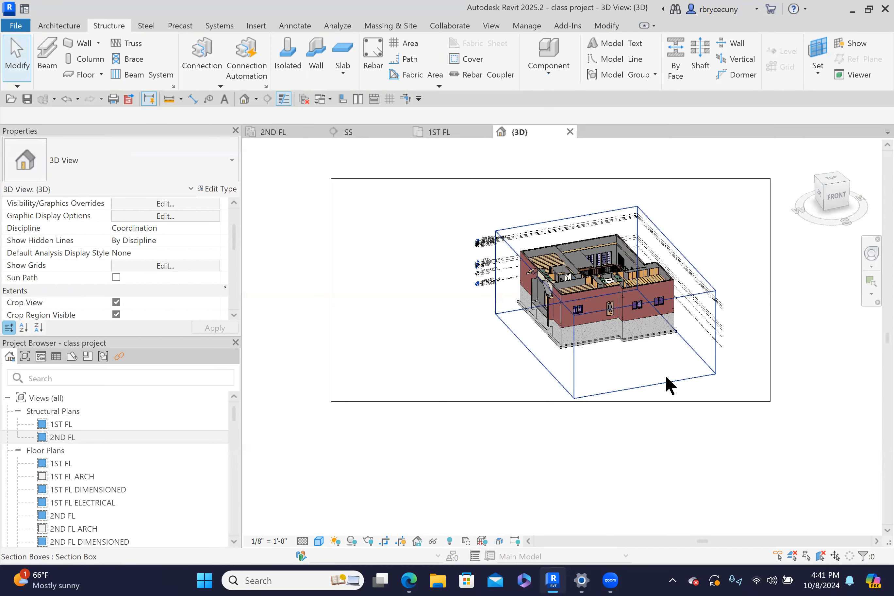
# Enlarge the section box upward, downward and farther out in front until it takes in the placed beam.
pyautogui.click(669, 246)
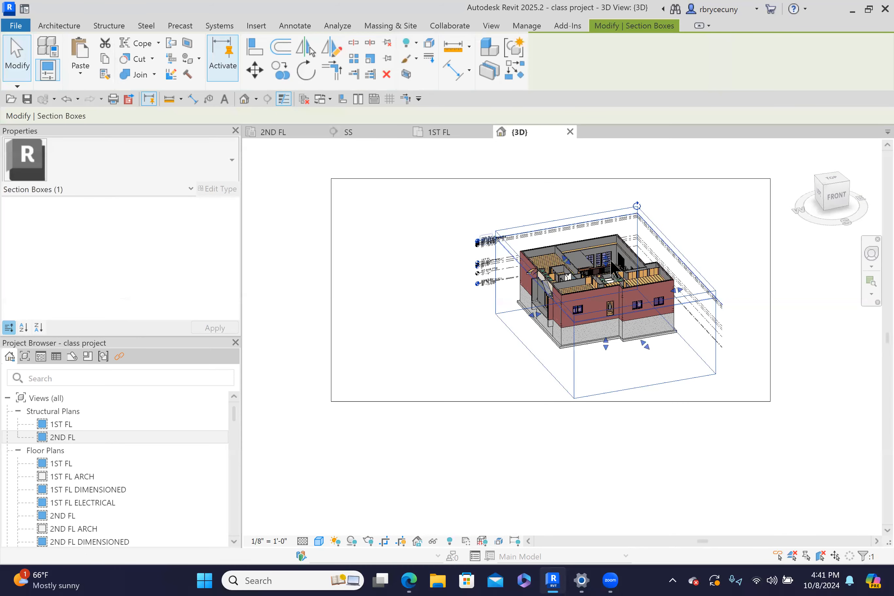
pyautogui.moveTo(606, 260); pyautogui.dragTo(612, 155)
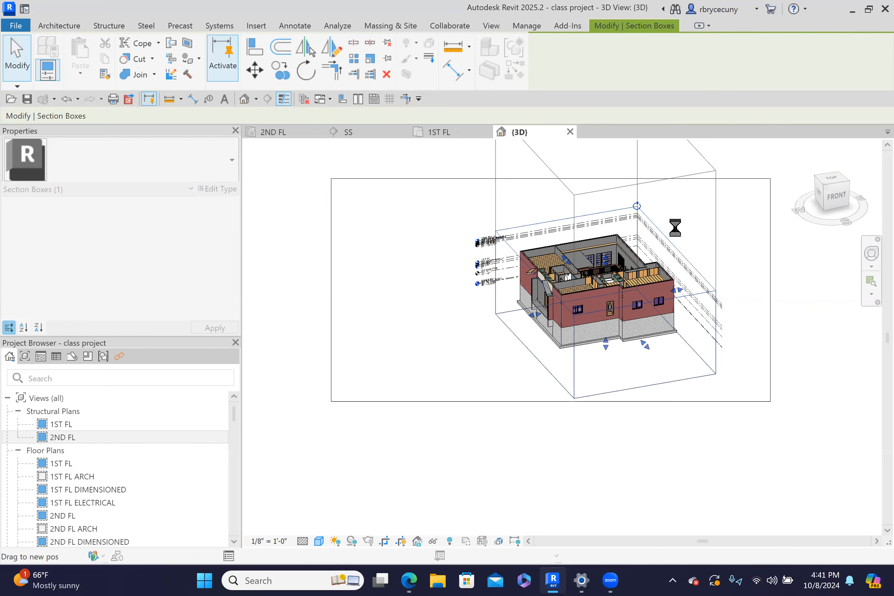
pyautogui.hotkey('ctrl', 'z')
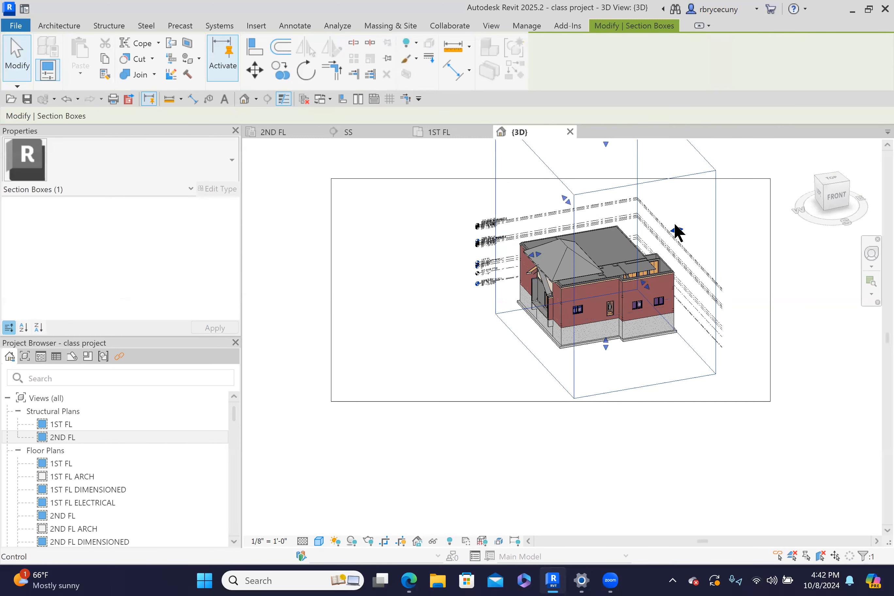
pyautogui.moveTo(605, 347); pyautogui.dragTo(619, 422)
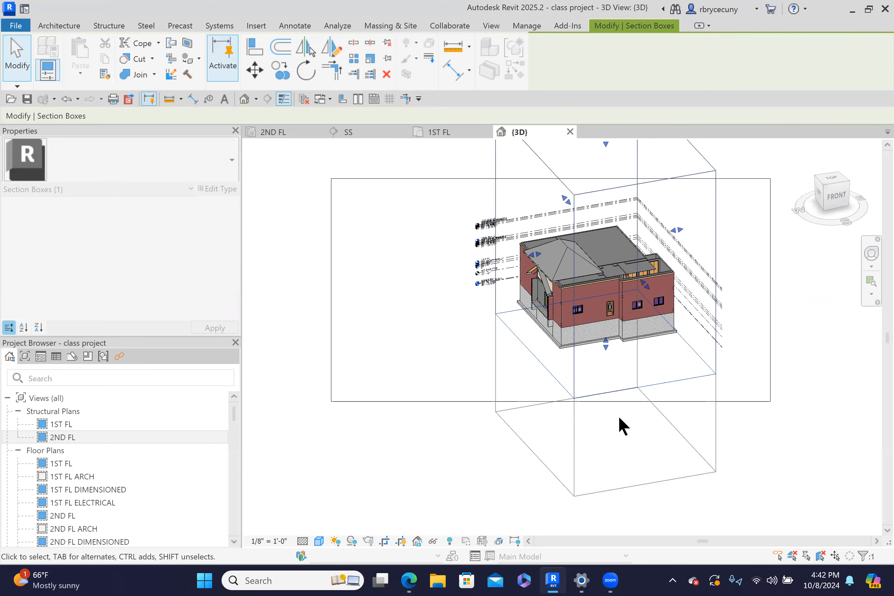
pyautogui.moveTo(647, 332); pyautogui.dragTo(686, 411)
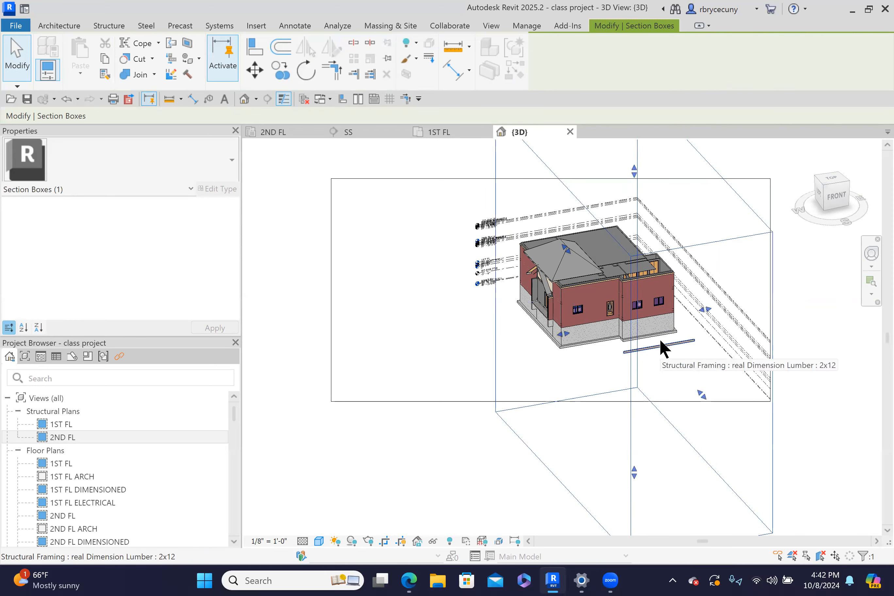
# Temporarily hide the whole wall category in the 3D view, using the front exterior brick stacked wall.
pyautogui.click(649, 289)
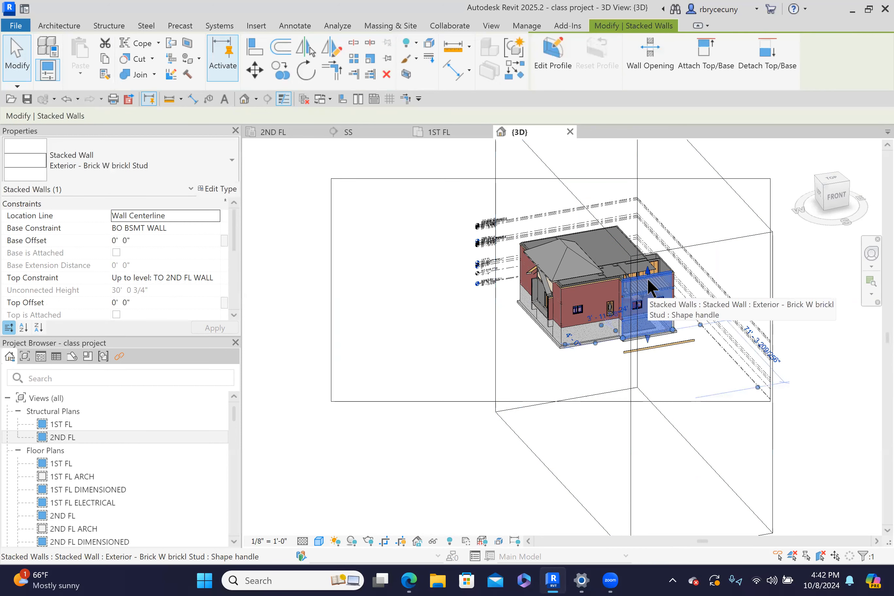
pyautogui.click(434, 541)
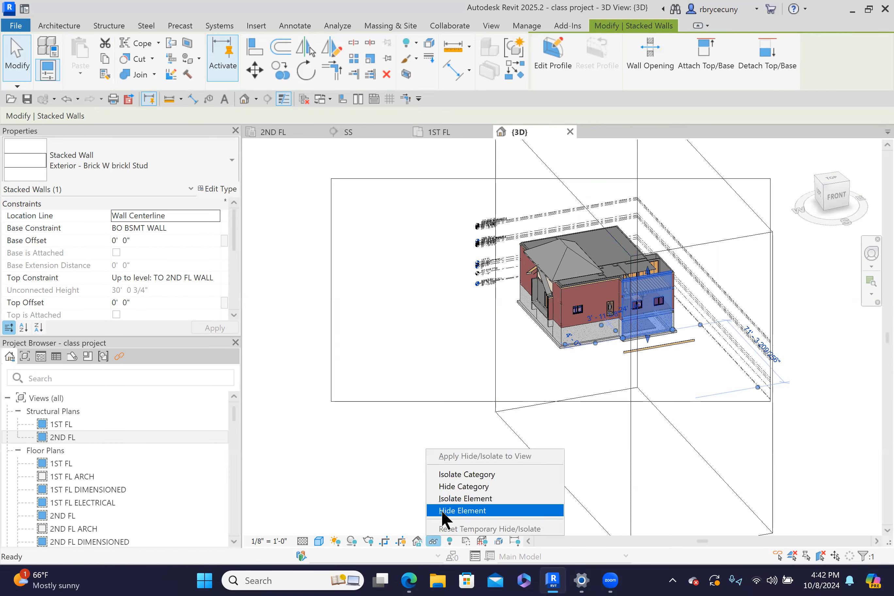
pyautogui.click(446, 487)
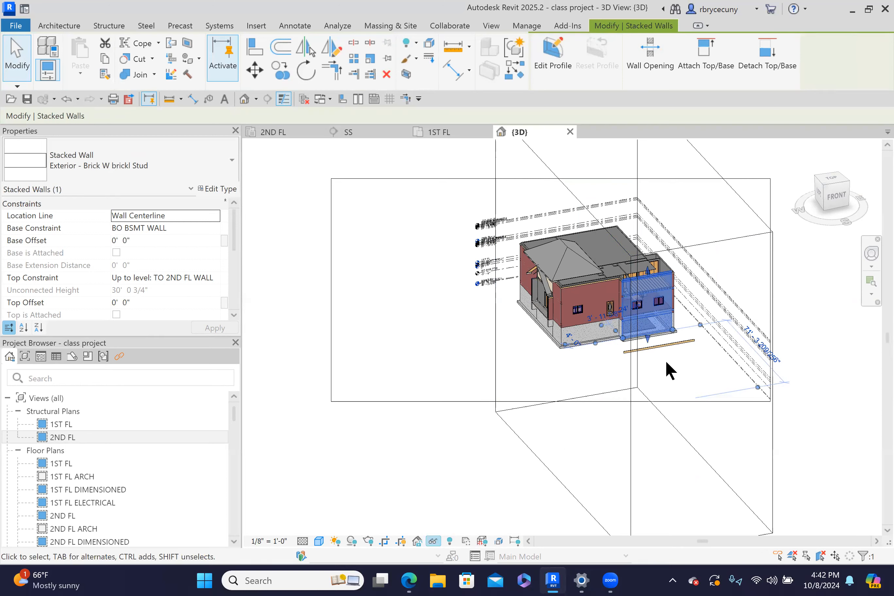
# Select the second-floor 3/4" PLY floor together with the 2x12 beam in front of the building and isolate both their categories.
pyautogui.scroll(5, 609, 265)
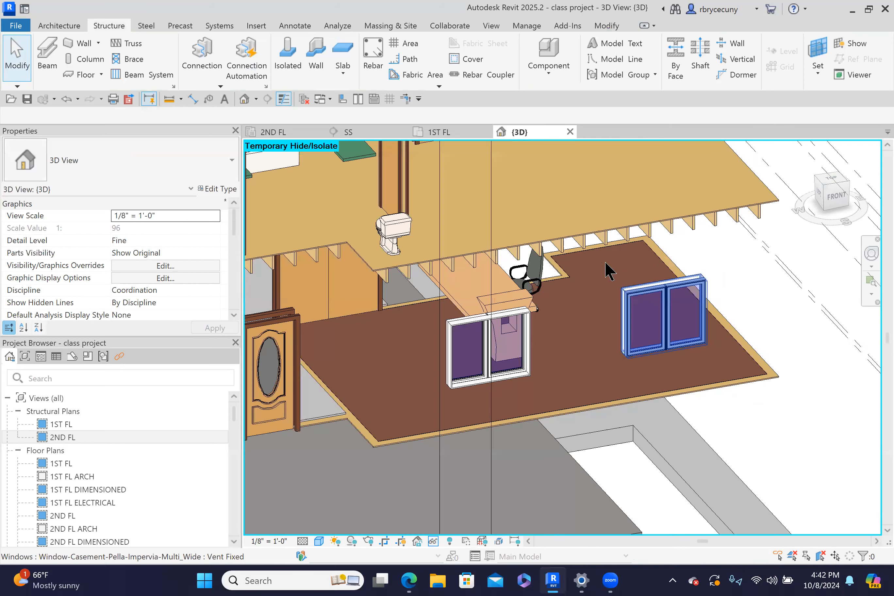
pyautogui.click(595, 228)
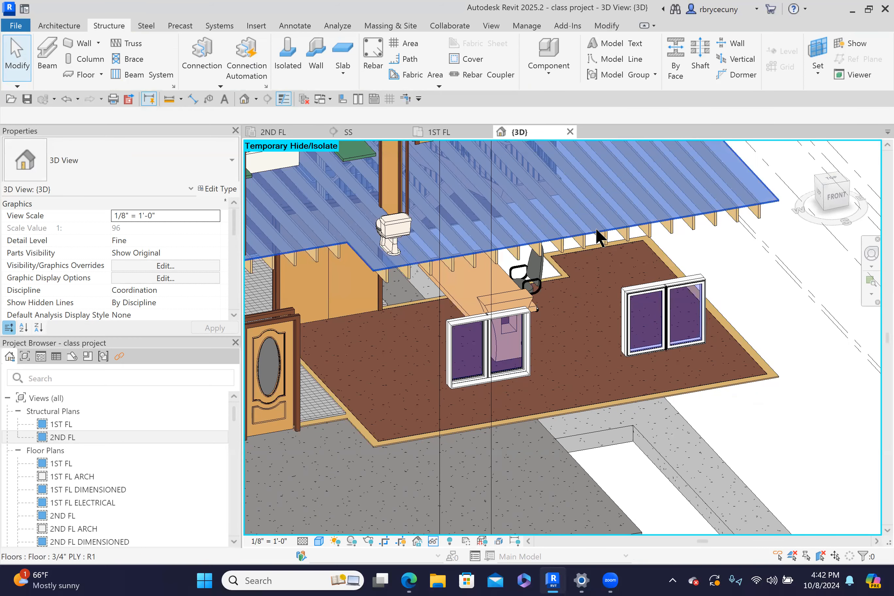
pyautogui.scroll(-1, 679, 348)
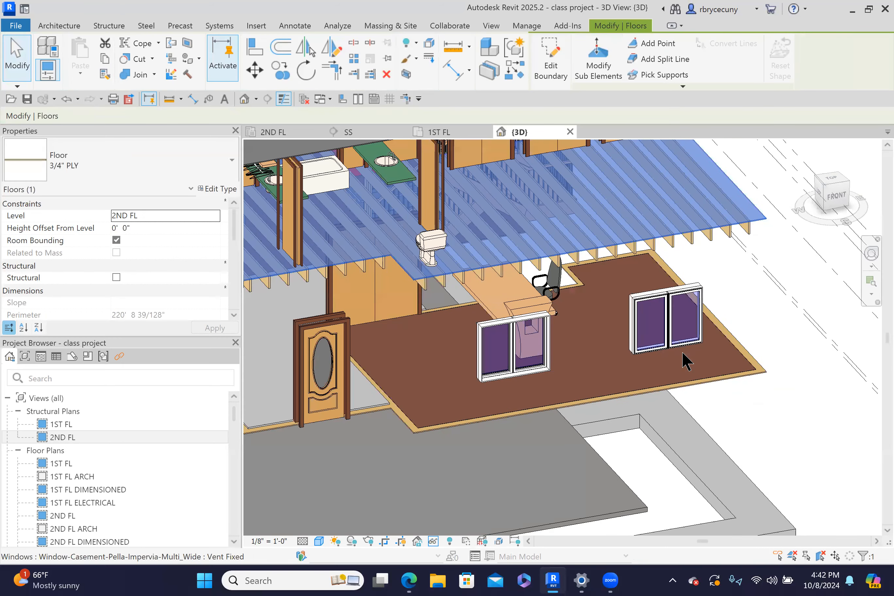
pyautogui.scroll(-3, 736, 447)
pyautogui.keyDown('ctrl'); pyautogui.click(736, 448); pyautogui.keyUp('ctrl')
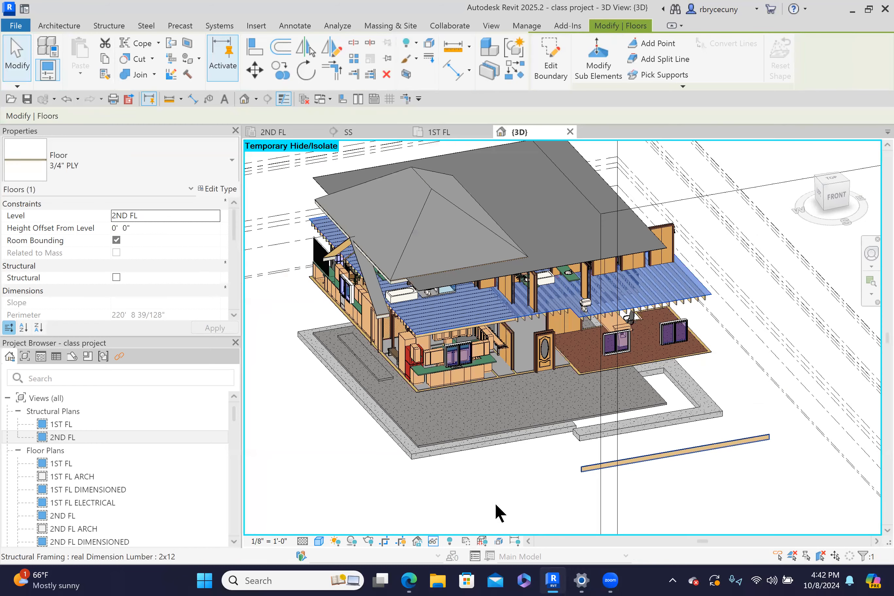
pyautogui.click(433, 540)
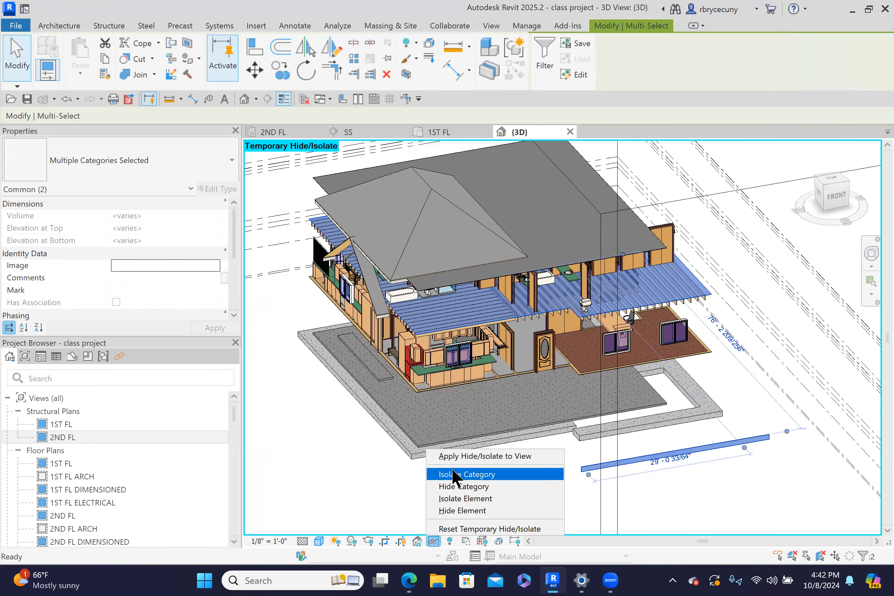
pyautogui.click(477, 473)
pyautogui.click(482, 464)
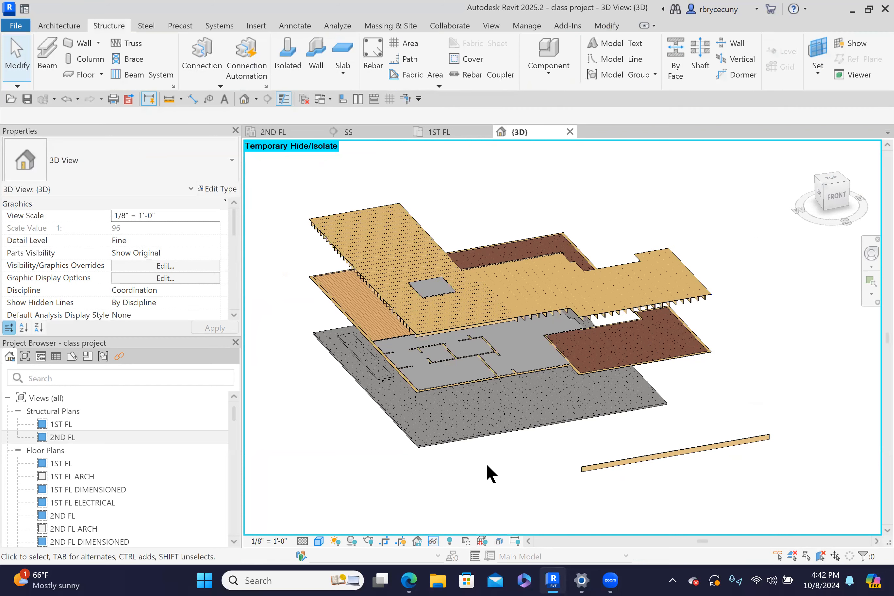
# Place a 2x12 beam on the ROOF PLAN level by picking the front edge line of the second-floor subfloor.
pyautogui.scroll(4, 486, 308)
pyautogui.scroll(2, 485, 300)
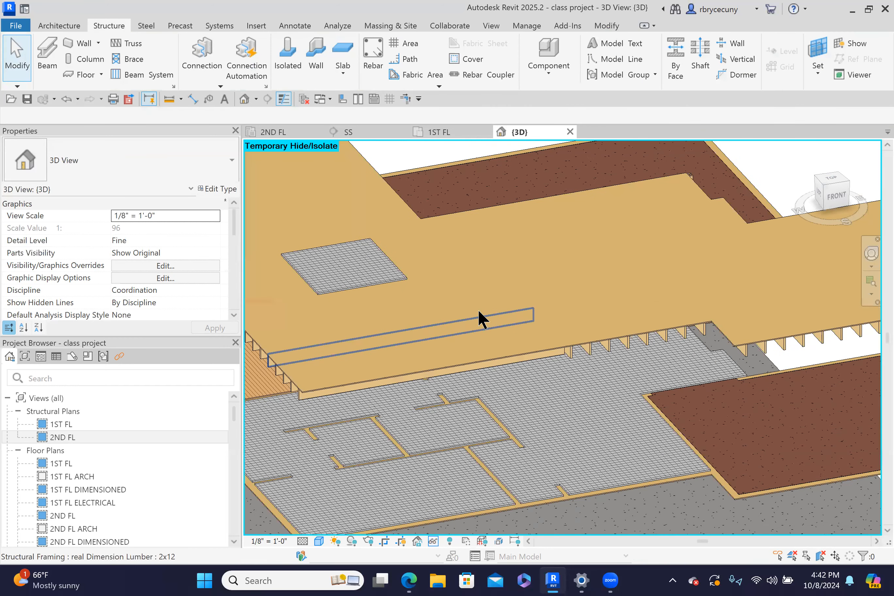
pyautogui.scroll(-4, 493, 294)
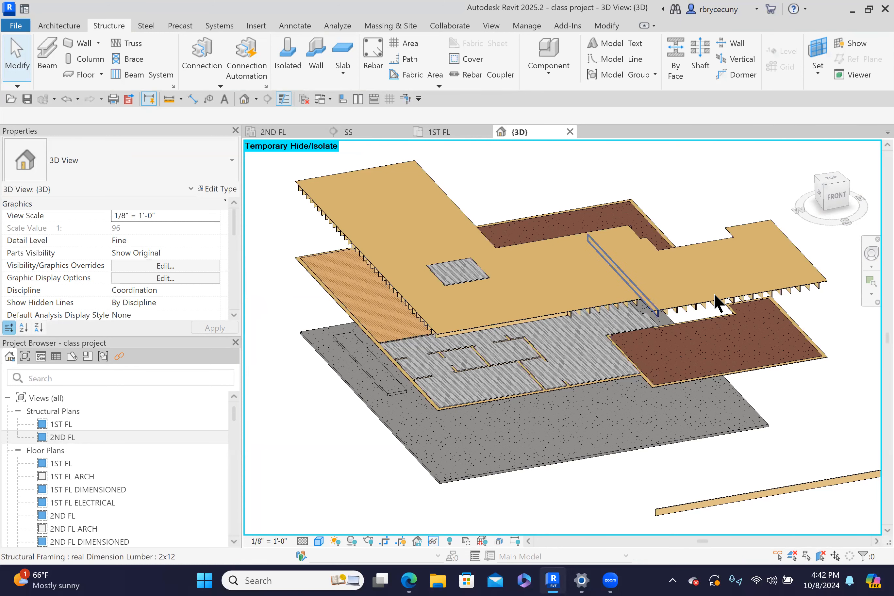
pyautogui.click(49, 48)
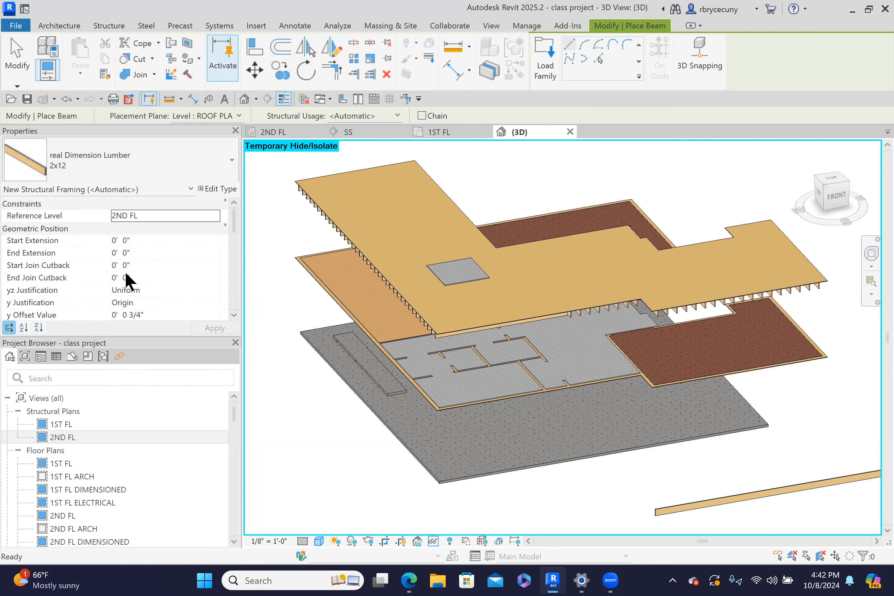
pyautogui.scroll(-1, 125, 271)
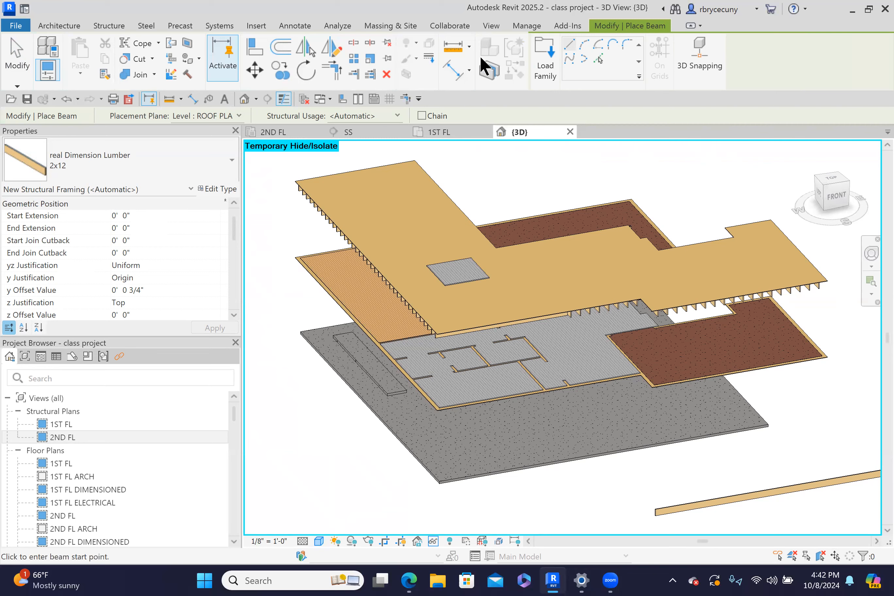
pyautogui.click(599, 59)
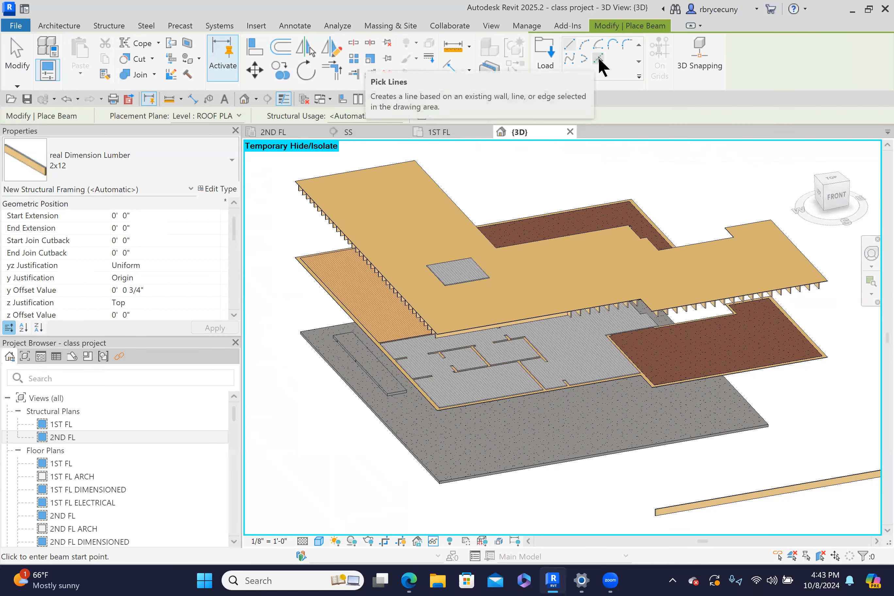
pyautogui.scroll(3, 578, 305)
pyautogui.scroll(4, 578, 305)
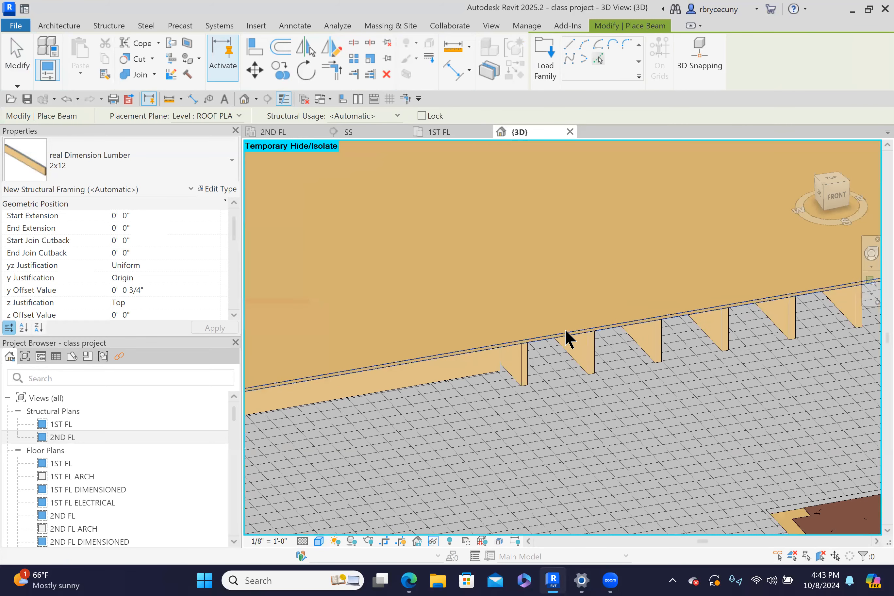
pyautogui.click(564, 329)
pyautogui.scroll(-6, 558, 302)
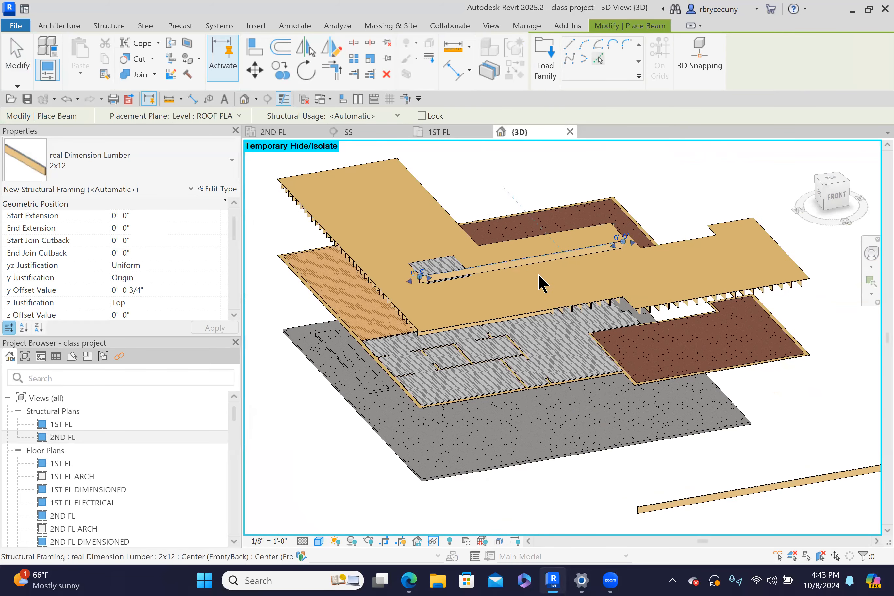
pyautogui.scroll(4, 475, 295)
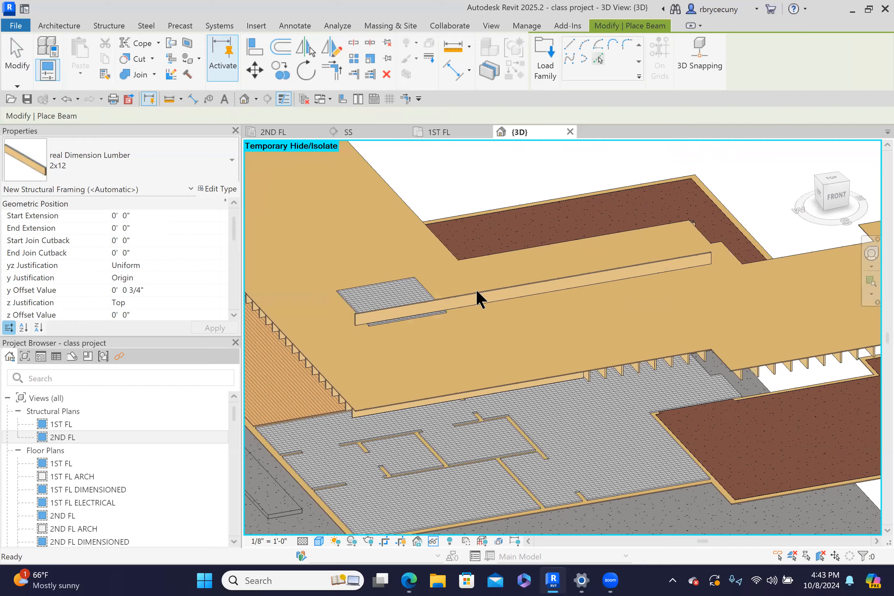
pyautogui.press('Escape')
pyautogui.press('Escape')
# Open section view FB from its section line in the 2ND FL structural plan.
pyautogui.scroll(-6, 477, 299)
pyautogui.scroll(4, 477, 292)
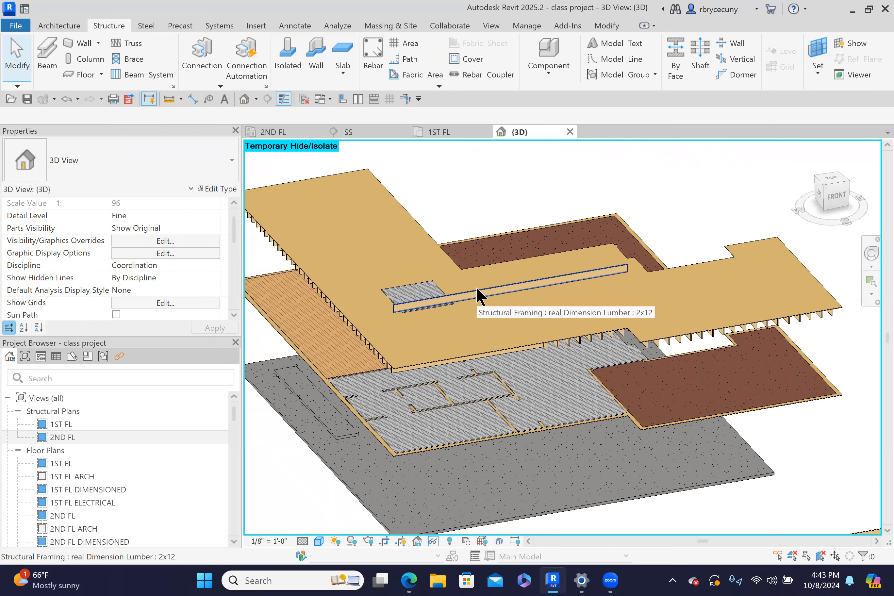
pyautogui.click(291, 133)
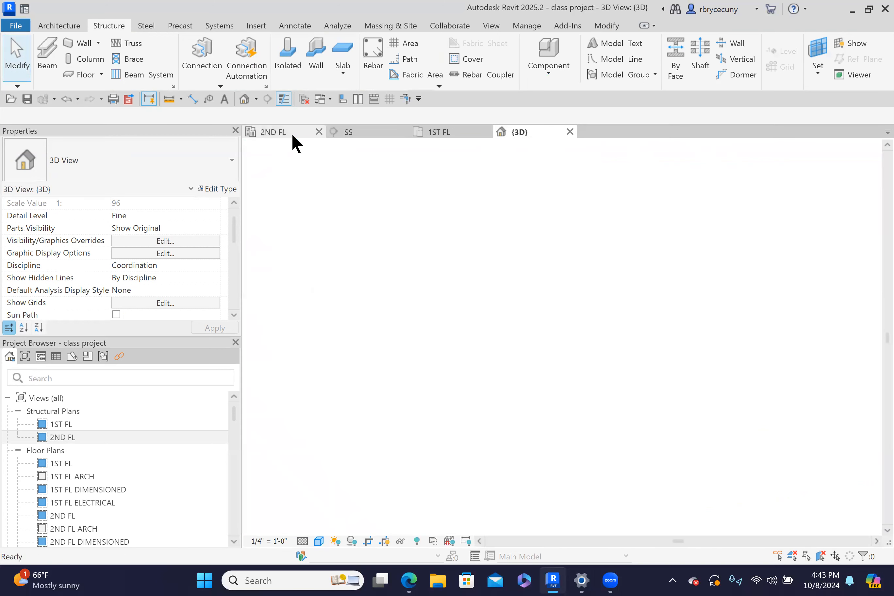
pyautogui.moveTo(429, 451); pyautogui.dragTo(394, 436)
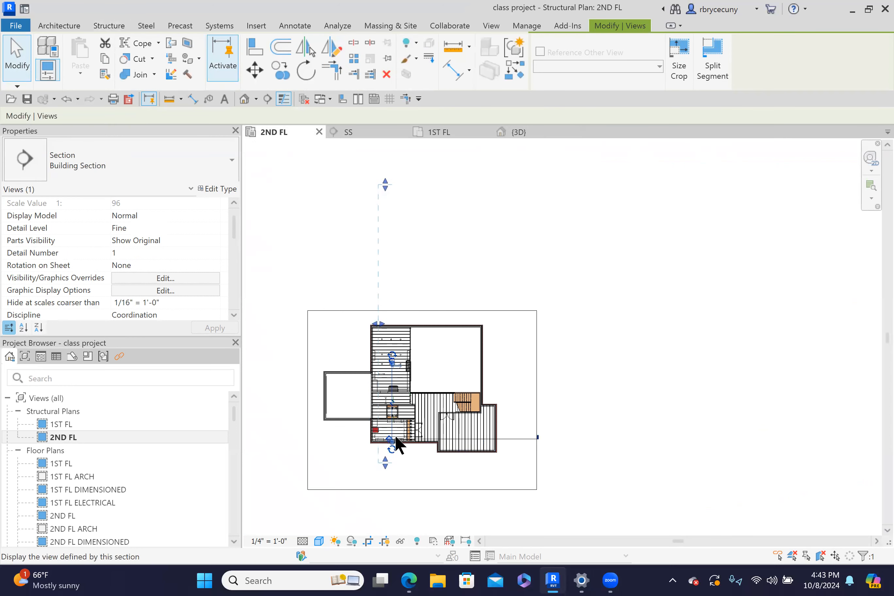
pyautogui.scroll(3, 394, 436)
pyautogui.rightClick(389, 431)
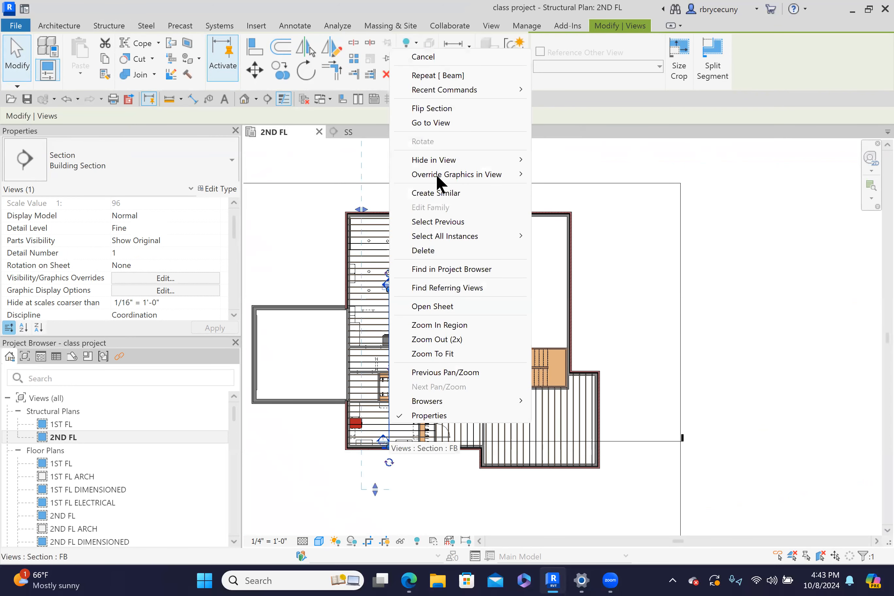
pyautogui.click(444, 116)
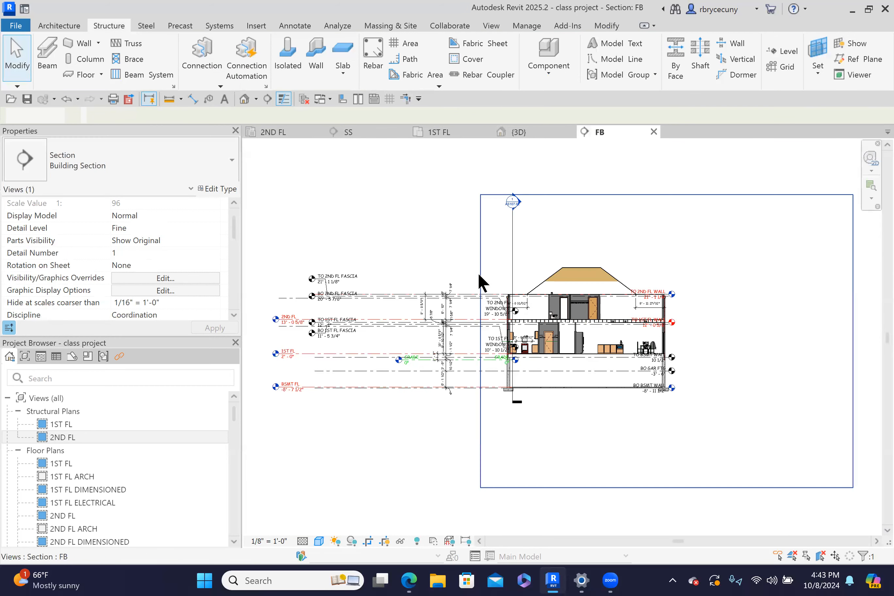
# Examine the second-floor wall top and roof edge in section FB, checking the properties of the roof fascia.
pyautogui.scroll(5, 626, 300)
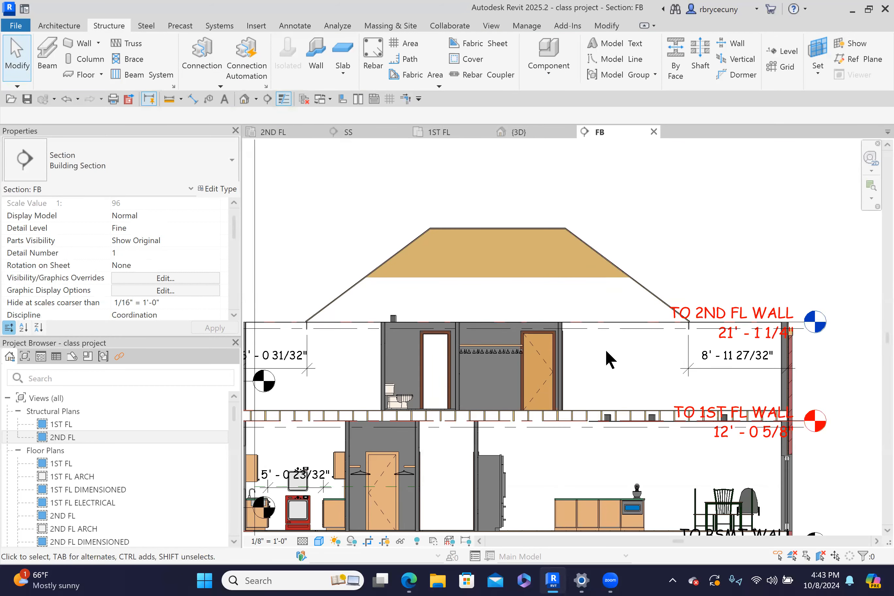
pyautogui.scroll(-2, 607, 352)
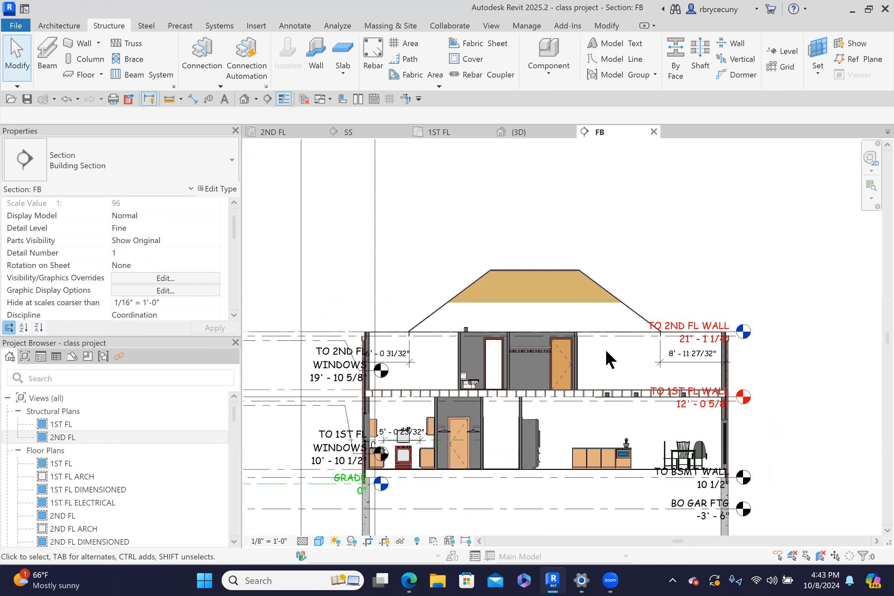
pyautogui.moveTo(608, 356); pyautogui.dragTo(512, 333, button='middle')
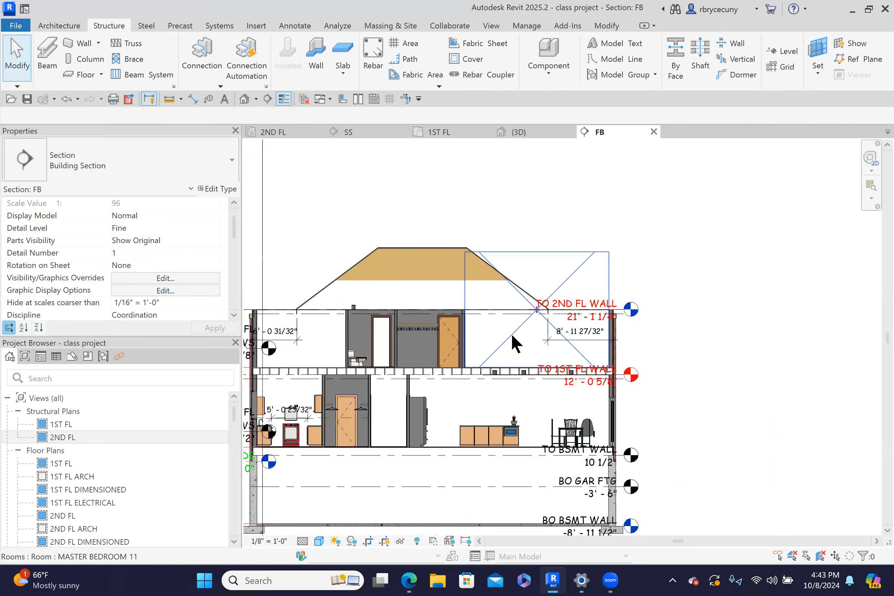
pyautogui.scroll(4, 544, 306)
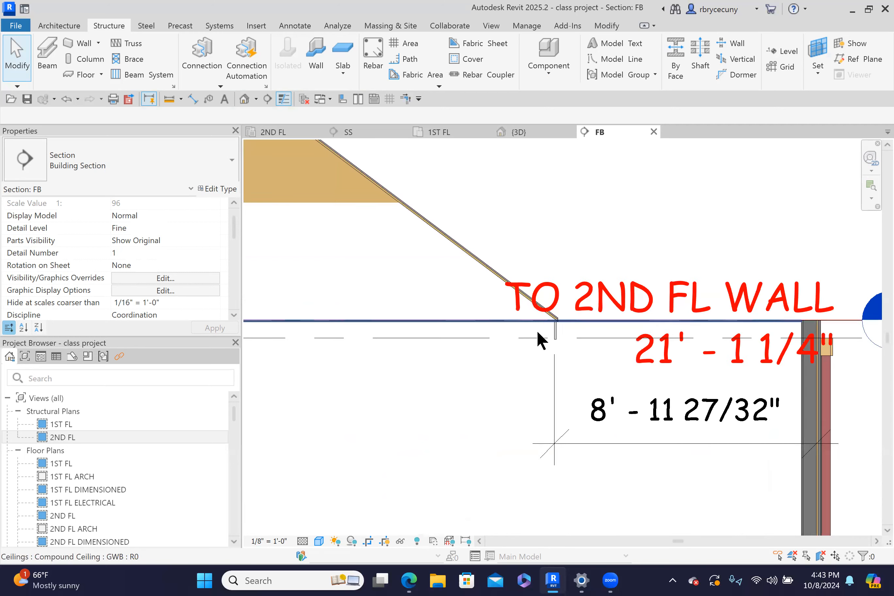
pyautogui.click(555, 331)
pyautogui.click(555, 339)
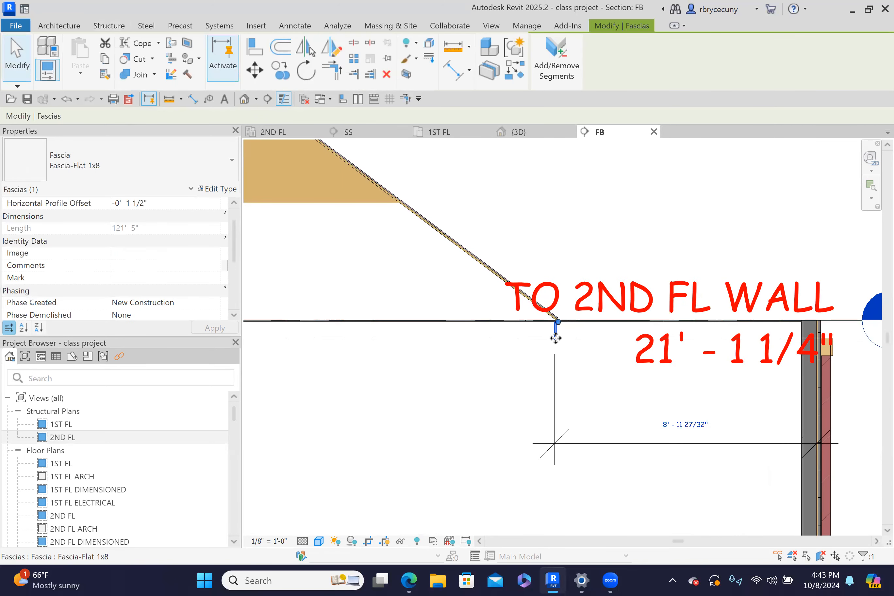
pyautogui.scroll(-3, 492, 379)
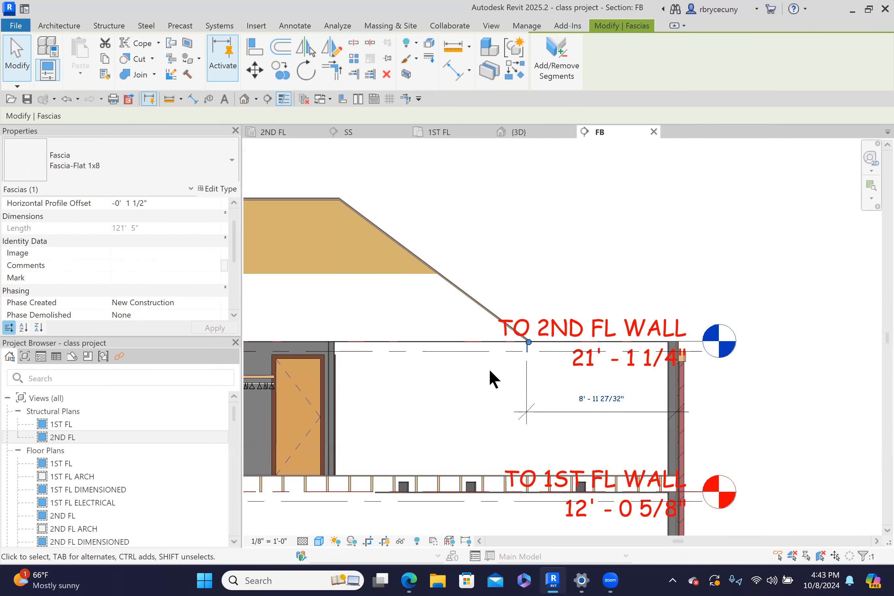
pyautogui.click(489, 369)
pyautogui.scroll(-3, 489, 369)
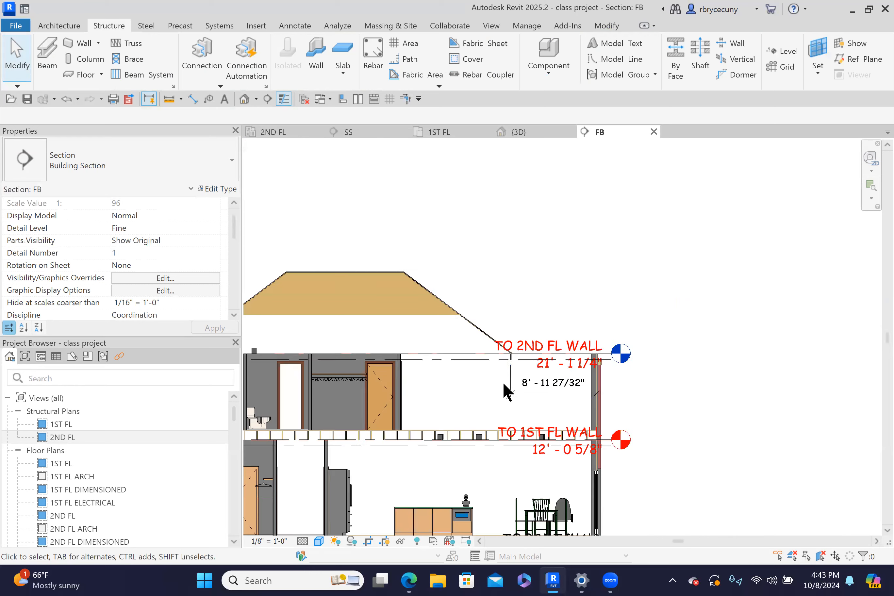
# Select the newly placed 2x12 beam in the 3D view and locate it at the exterior wall in section FB.
pyautogui.click(538, 132)
pyautogui.click(528, 284)
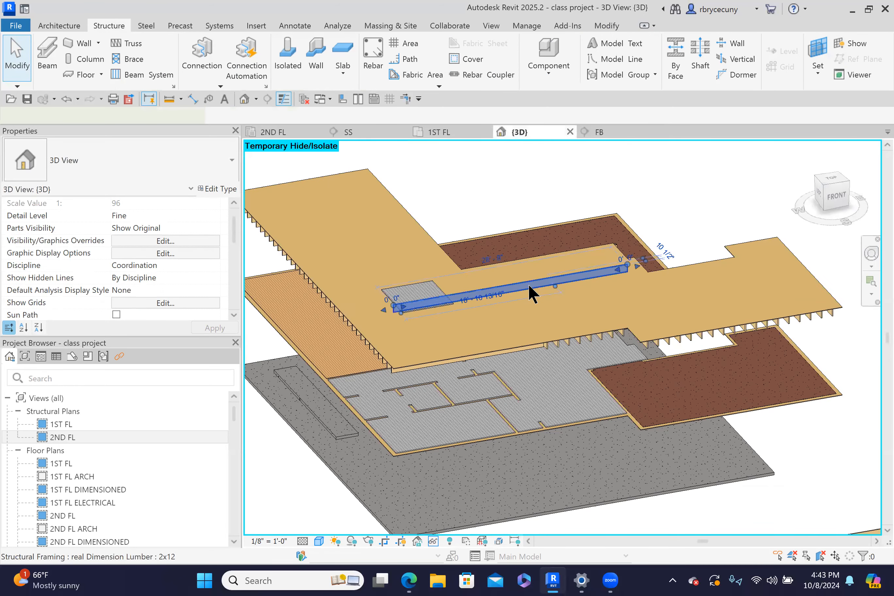
pyautogui.click(600, 132)
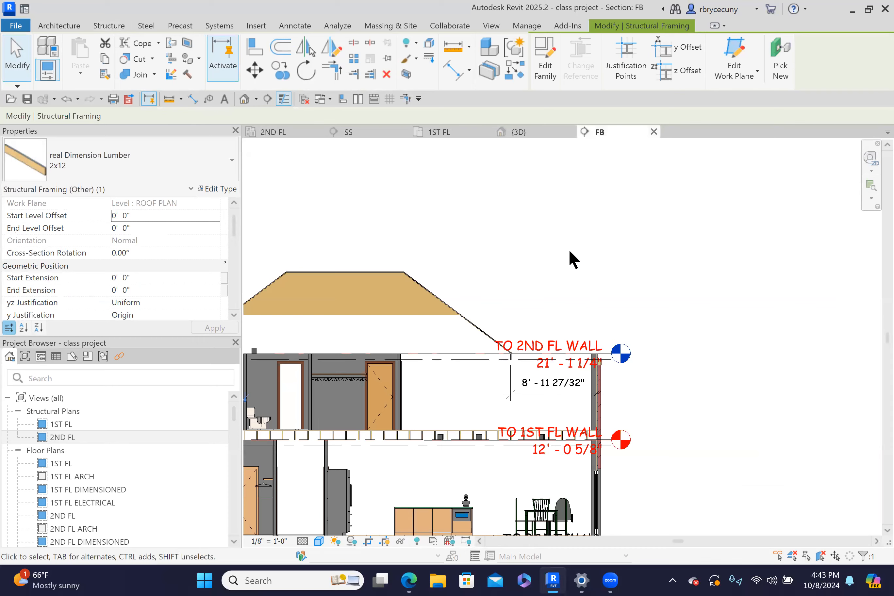
pyautogui.moveTo(406, 259); pyautogui.dragTo(461, 224, button='middle')
pyautogui.scroll(1, 343, 296)
pyautogui.scroll(1, 343, 302)
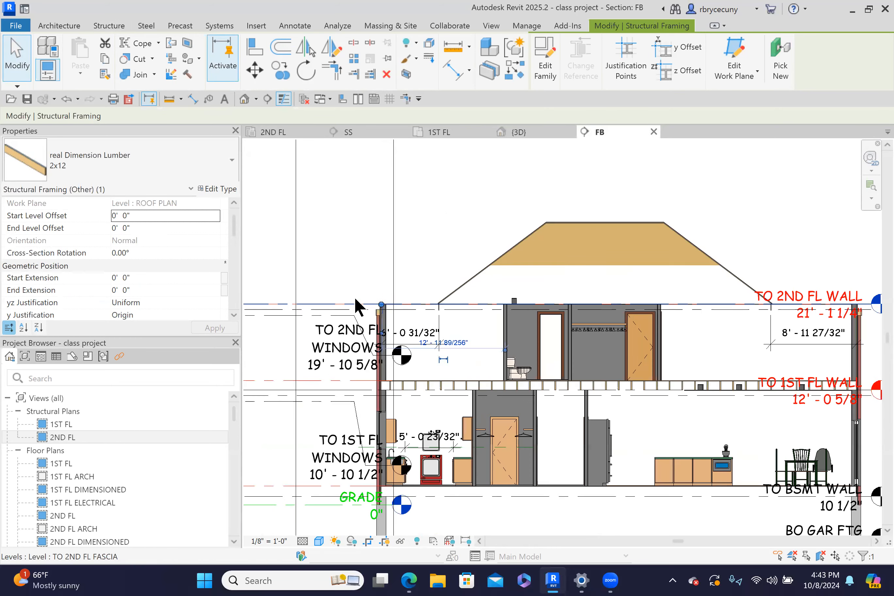
pyautogui.scroll(3, 358, 307)
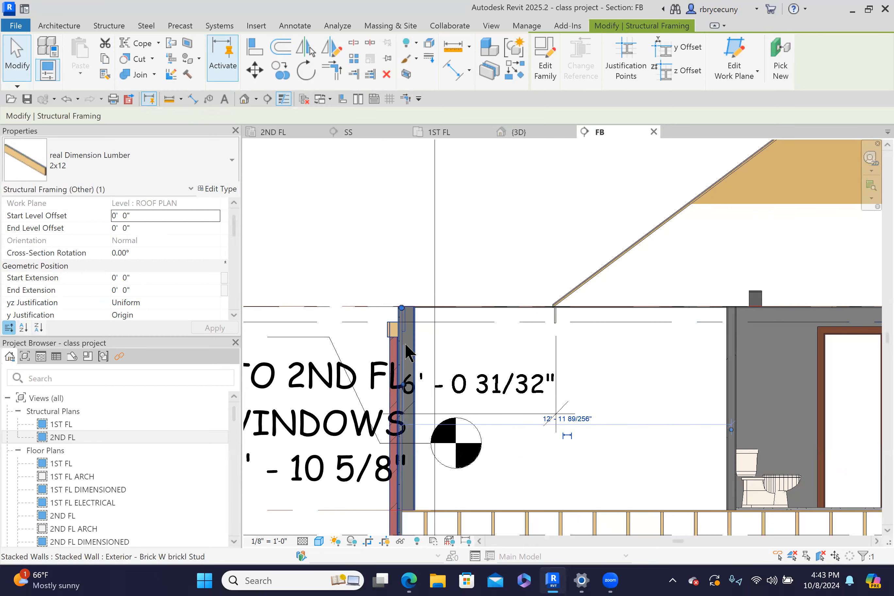
pyautogui.scroll(-1, 404, 348)
pyautogui.scroll(-1, 408, 352)
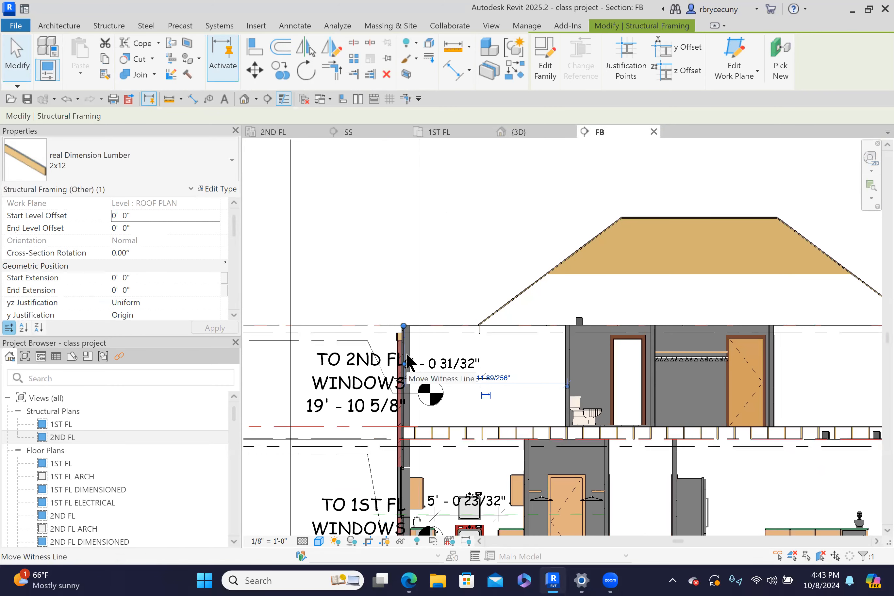
# Temporarily hide the wall category in section FB, using the exterior brick stacked wall beside the beam.
pyautogui.click(400, 350)
pyautogui.click(400, 540)
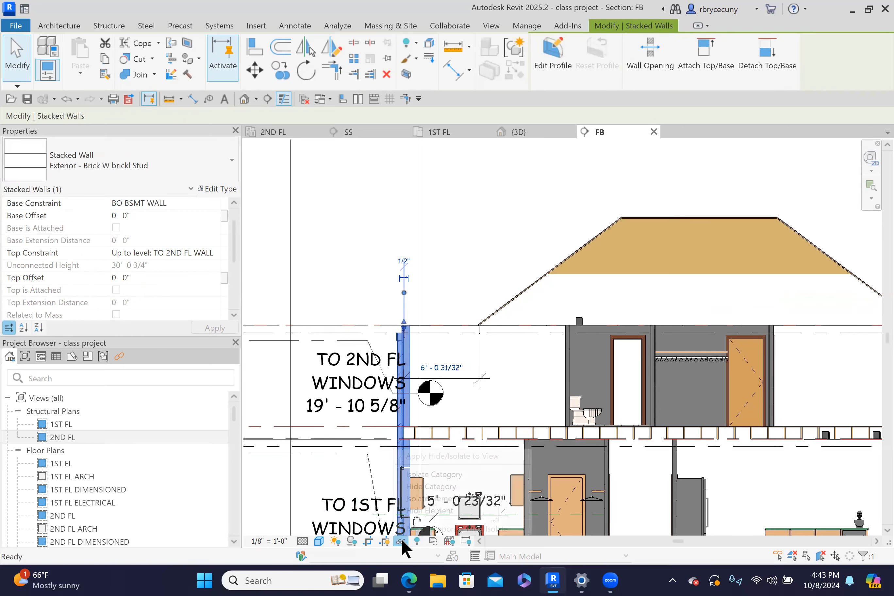
pyautogui.click(422, 487)
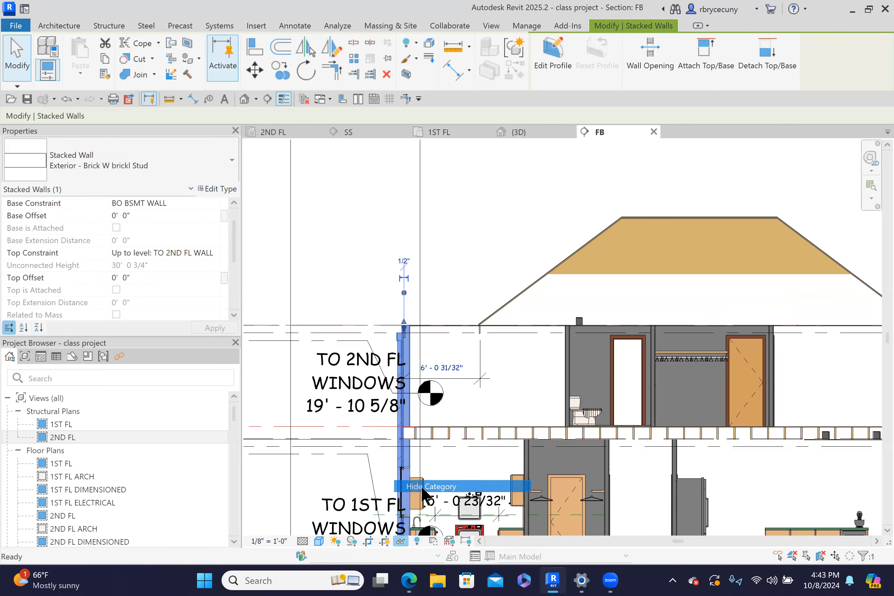
# Change the work plane of the 2x12 beam at the top of the wall to Level : 2ND FL.
pyautogui.scroll(5, 404, 335)
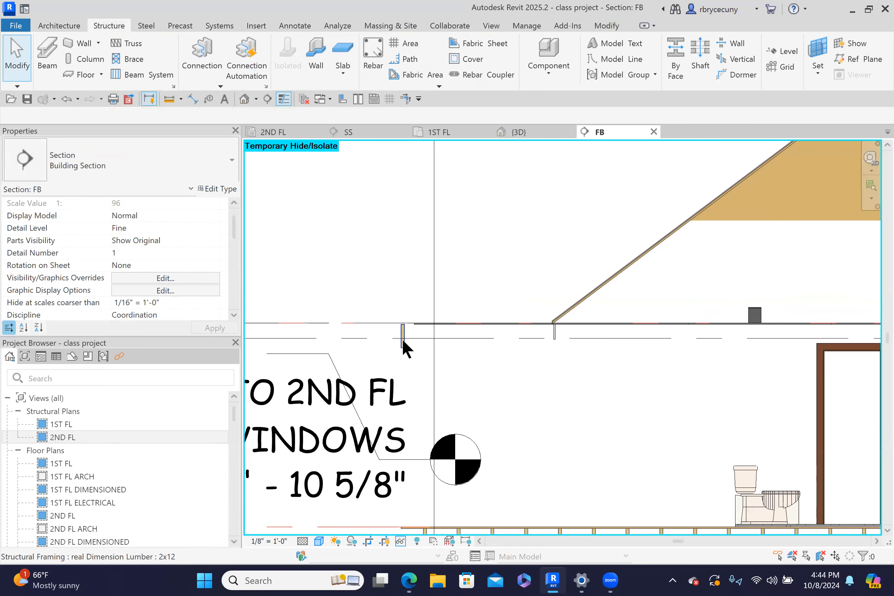
pyautogui.click(402, 339)
pyautogui.moveTo(402, 354); pyautogui.dragTo(411, 250, button='middle')
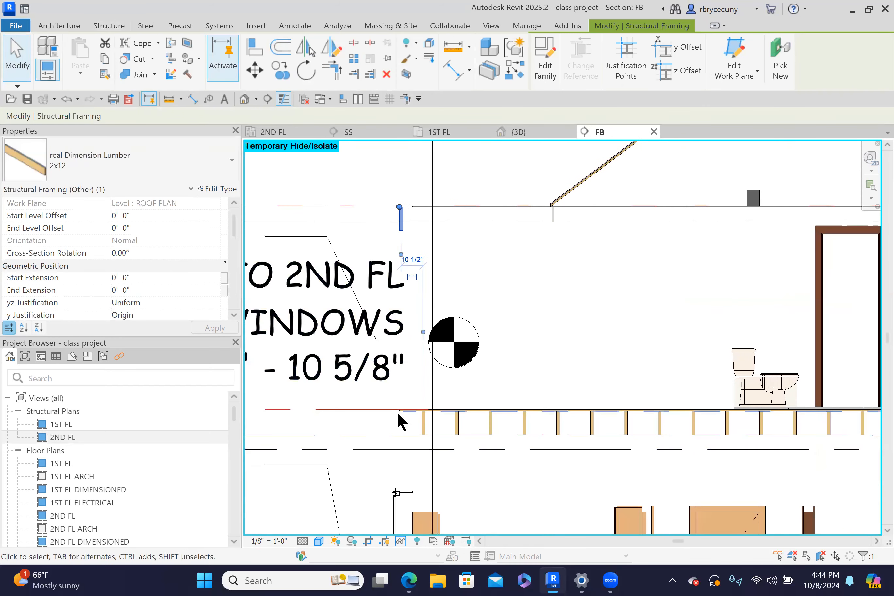
pyautogui.scroll(1, 143, 233)
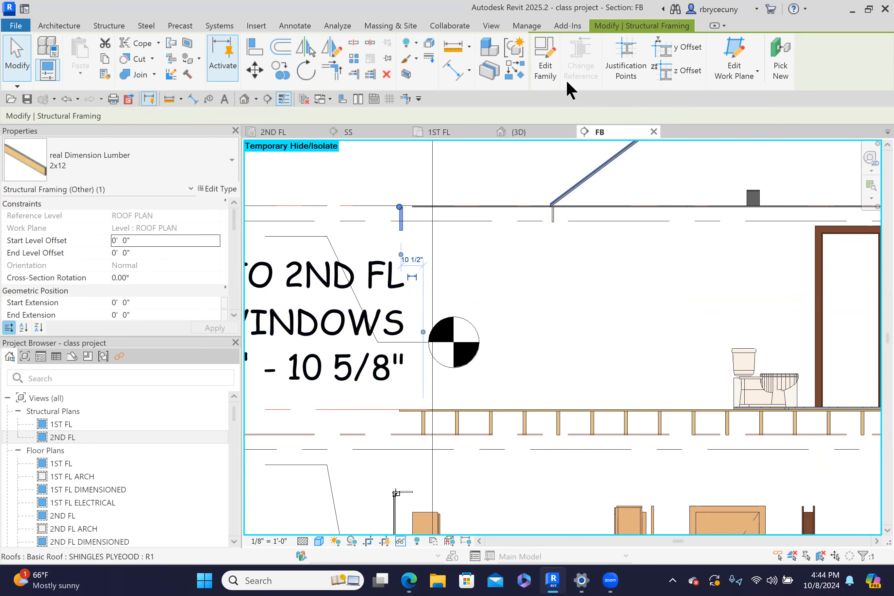
pyautogui.click(733, 73)
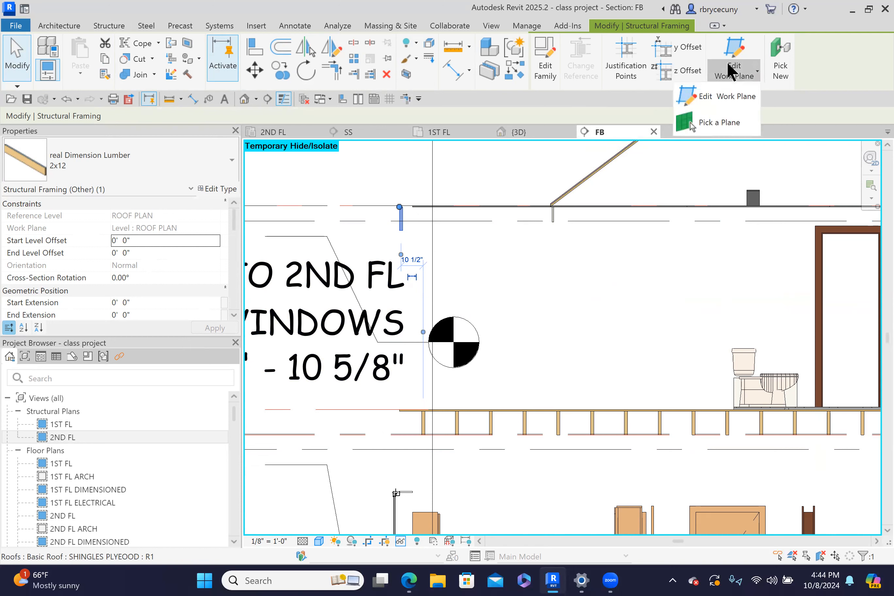
pyautogui.click(723, 95)
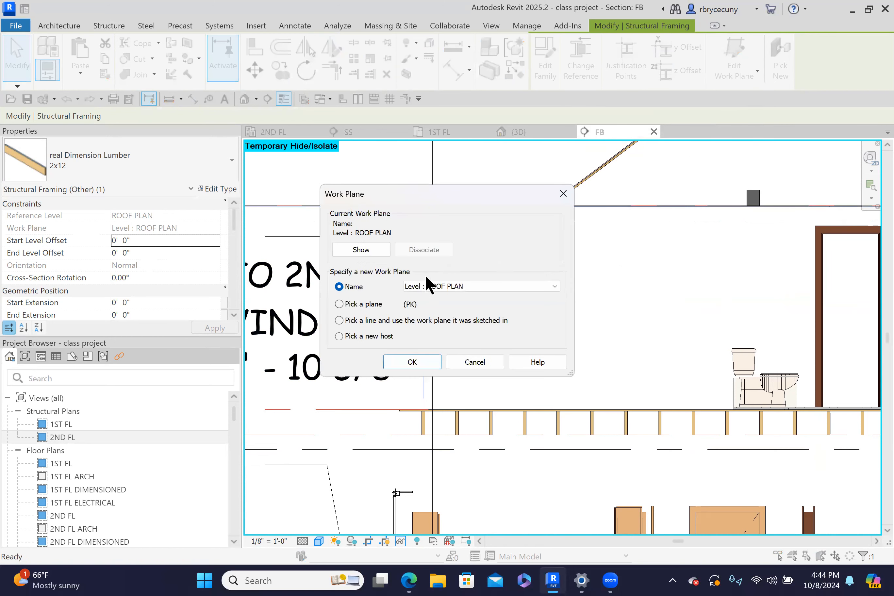
pyautogui.click(455, 286)
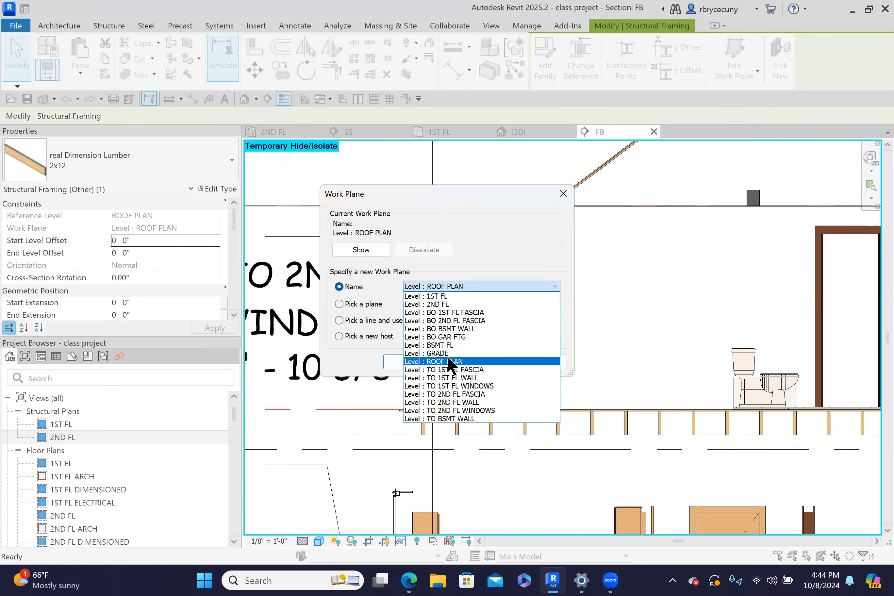
pyautogui.click(450, 304)
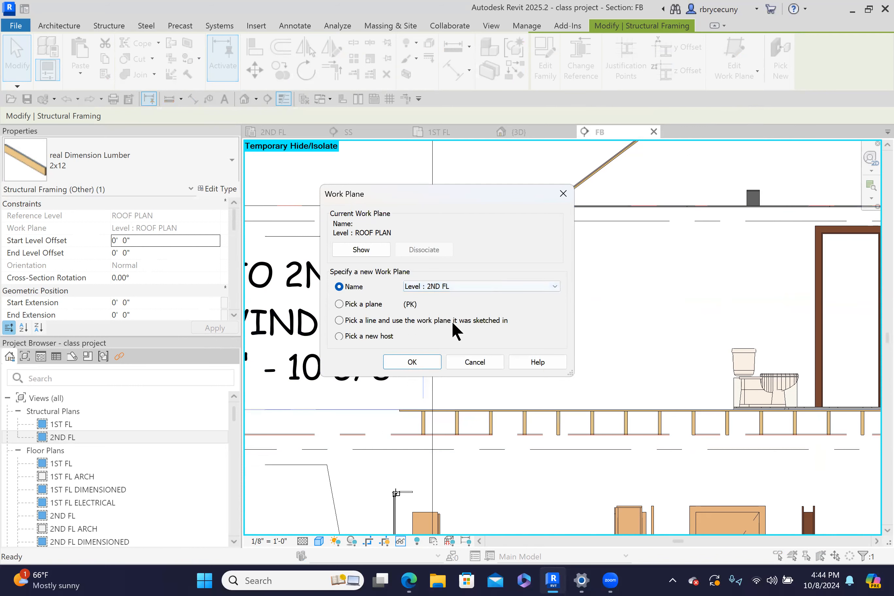
pyautogui.click(412, 362)
pyautogui.scroll(4, 400, 420)
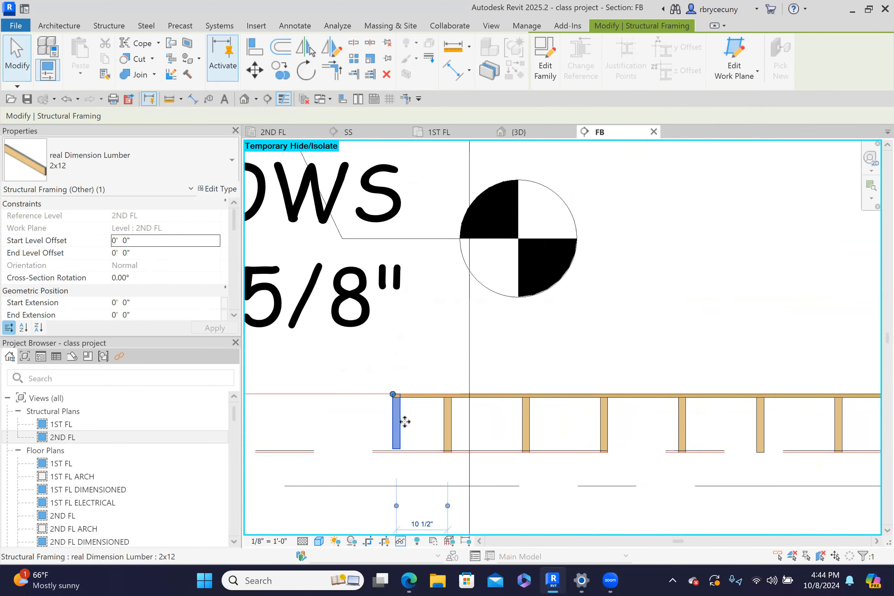
# Set the z Offset Value of the selected 2x12 beam at the subfloor edge to -3/4".
pyautogui.scroll(2, 397, 402)
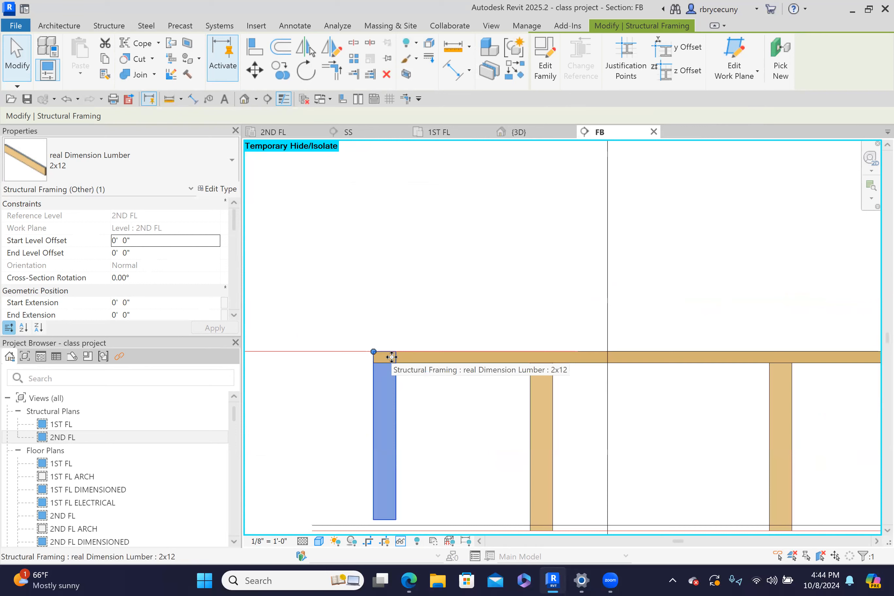
pyautogui.scroll(-3, 161, 289)
pyautogui.click(140, 276)
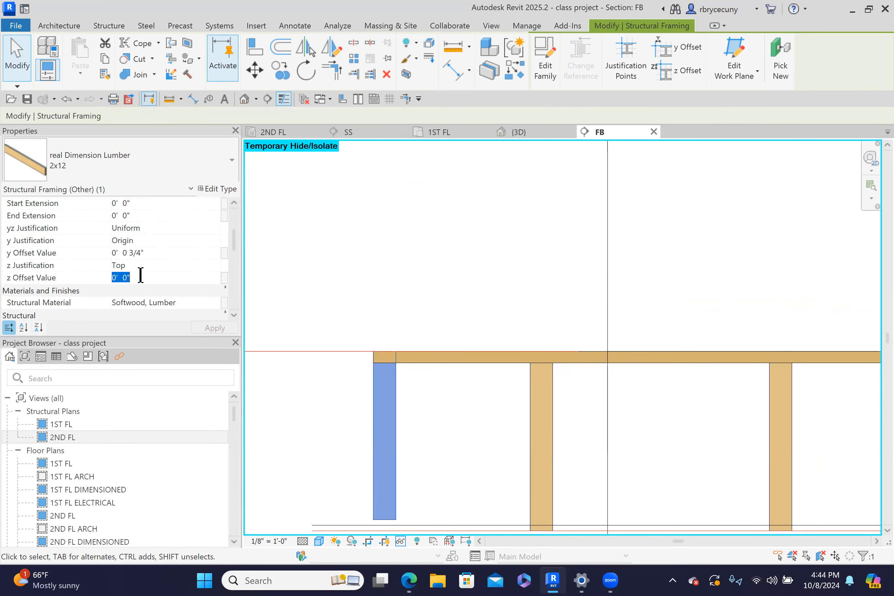
pyautogui.write('-3/')
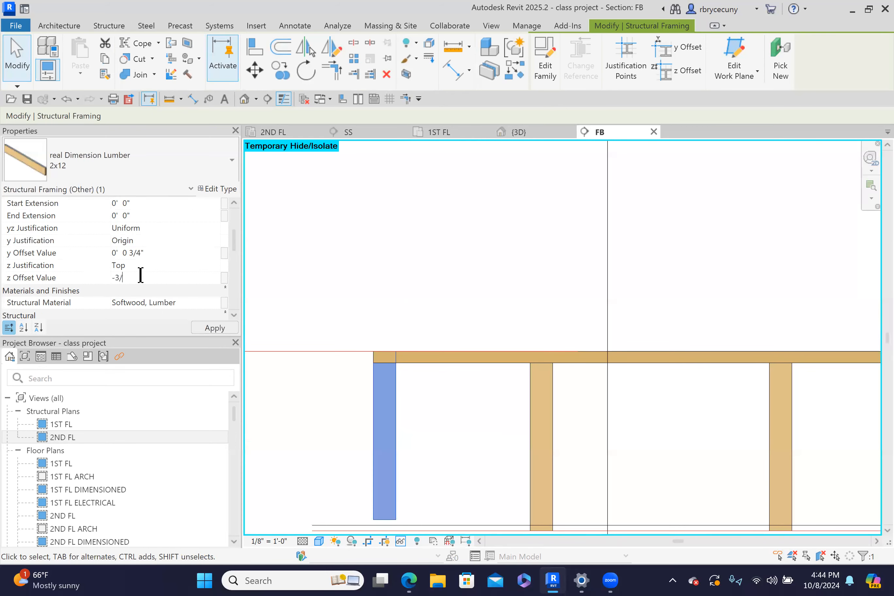
pyautogui.write('4"')
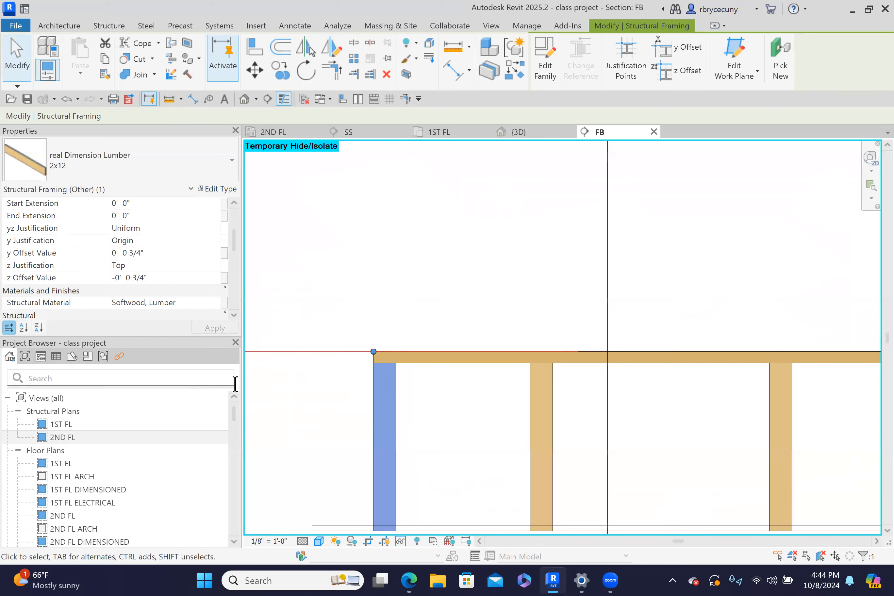
pyautogui.scroll(-2, 369, 360)
pyautogui.click(399, 388)
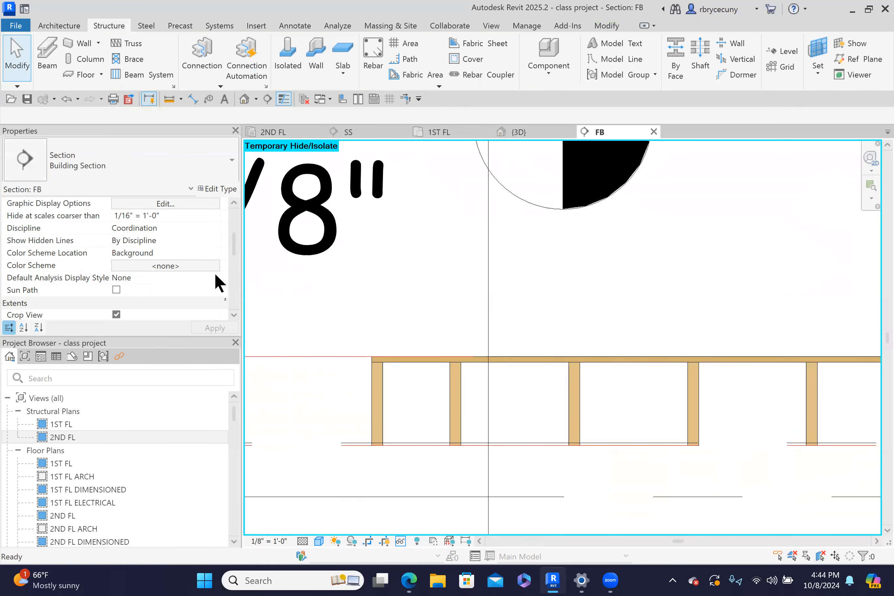
pyautogui.scroll(3, 161, 265)
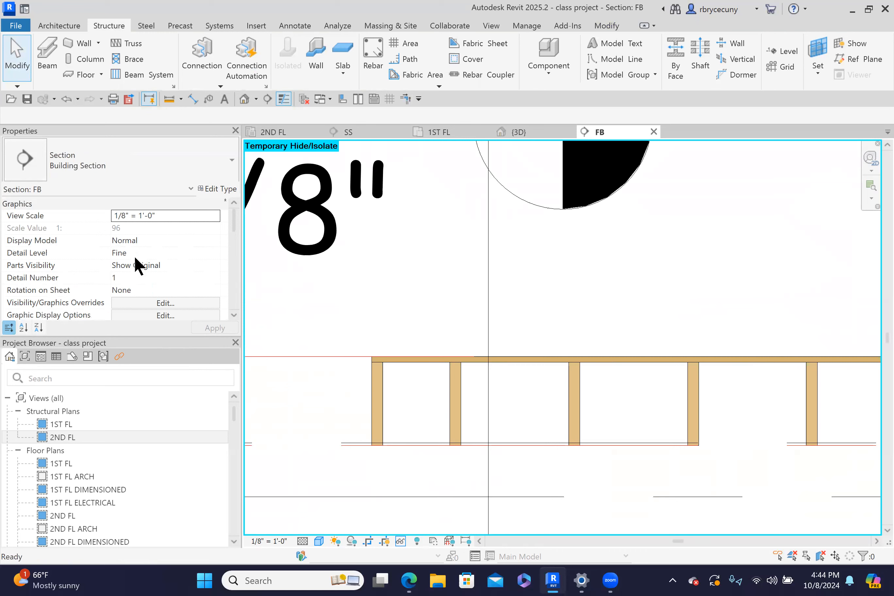
pyautogui.scroll(-3, 146, 292)
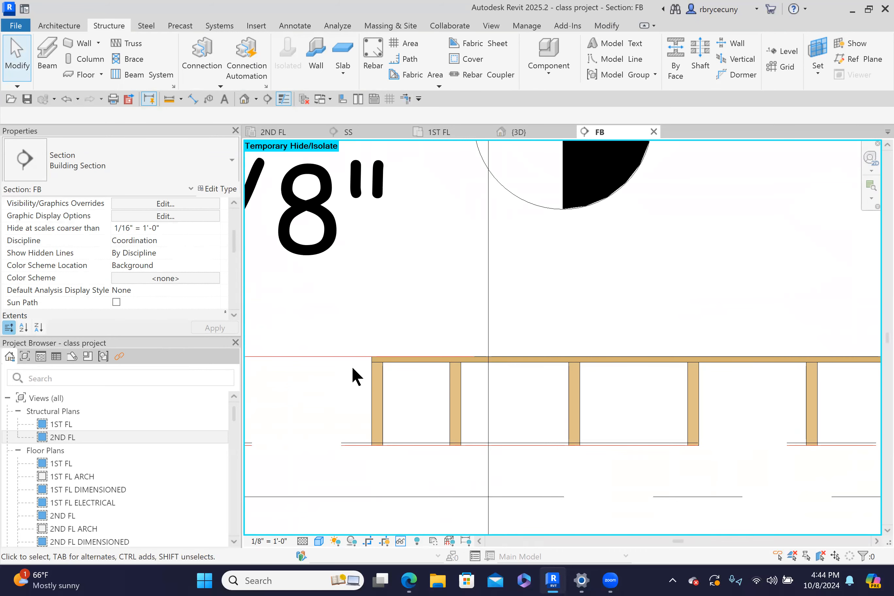
# Set up a new 2x12 beam in the 3D view with a z Offset Value of -3/4".
pyautogui.click(530, 131)
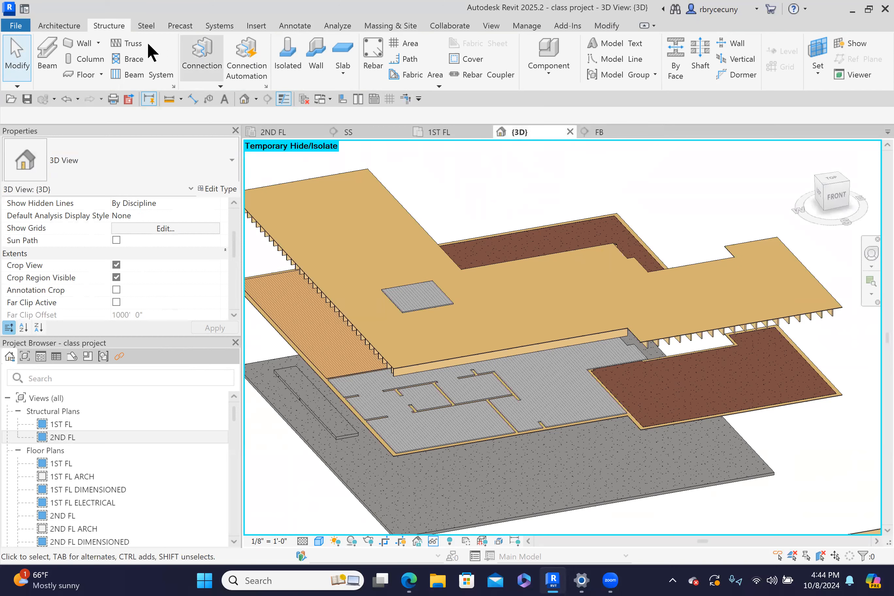
pyautogui.click(50, 47)
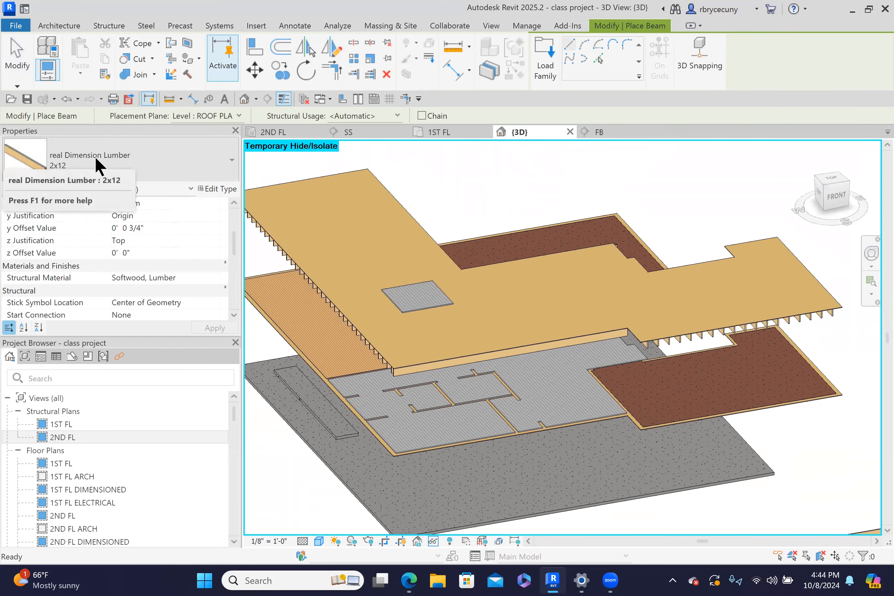
pyautogui.scroll(3, 173, 215)
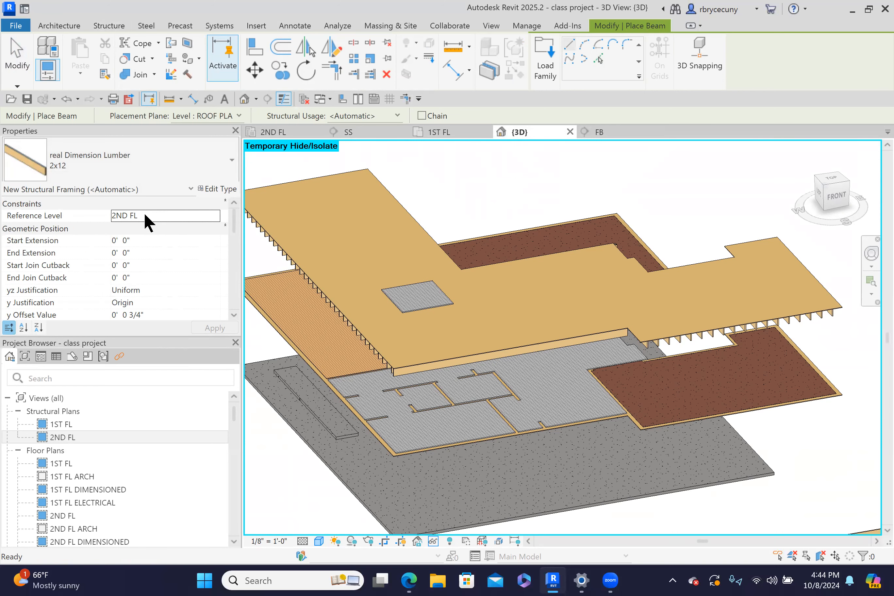
pyautogui.scroll(-2, 145, 215)
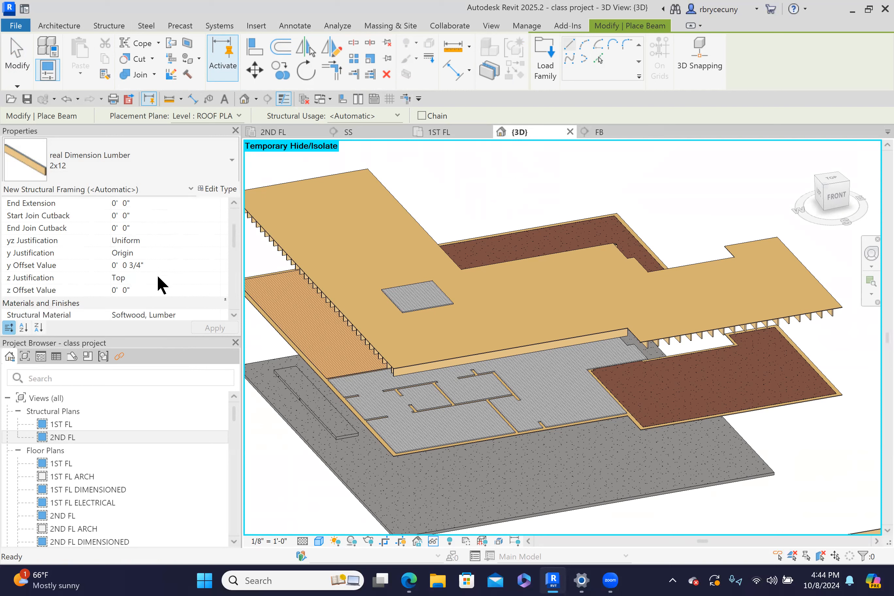
pyautogui.click(137, 290)
pyautogui.moveTo(110, 287); pyautogui.dragTo(61, 281)
pyautogui.write('-3/4"')
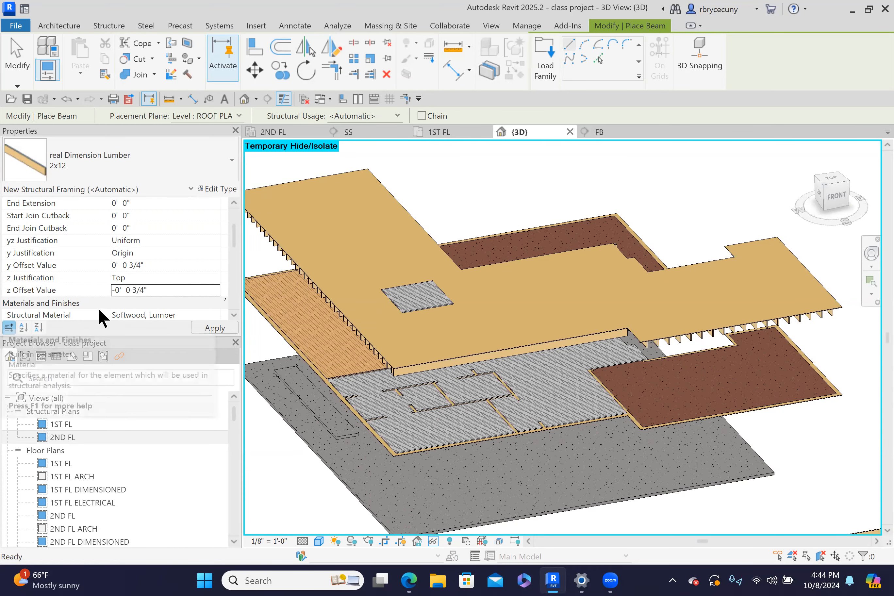
# Place 2x12 beams by picking the front notch edge and the adjoining front joist-end edge of the 3/4" PLY floor.
pyautogui.click(597, 59)
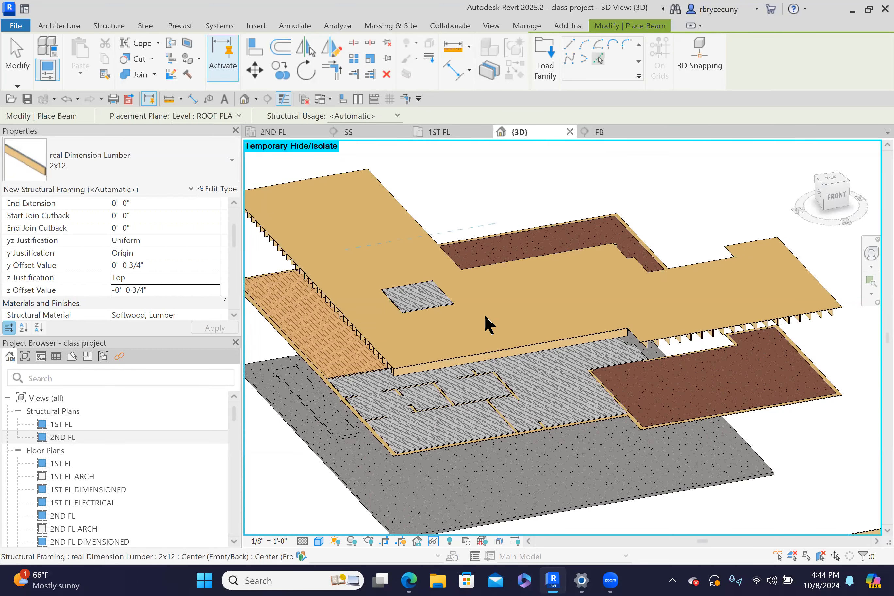
pyautogui.scroll(5, 643, 330)
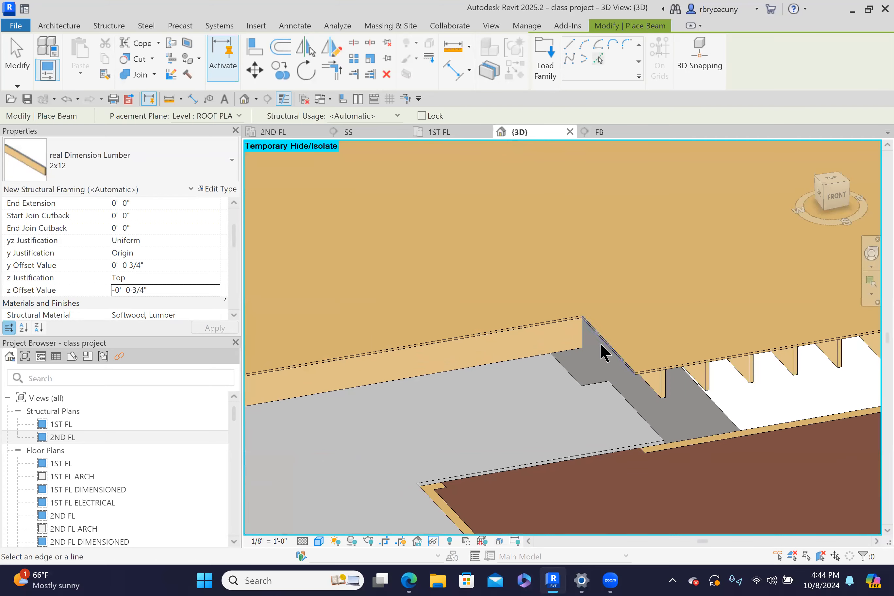
pyautogui.scroll(-4, 601, 342)
pyautogui.scroll(-3, 601, 342)
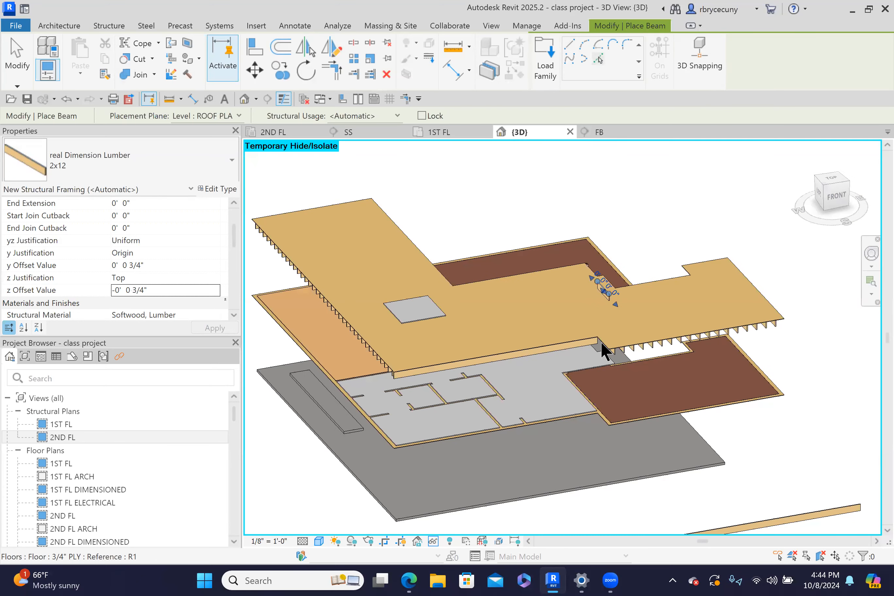
pyautogui.scroll(5, 641, 339)
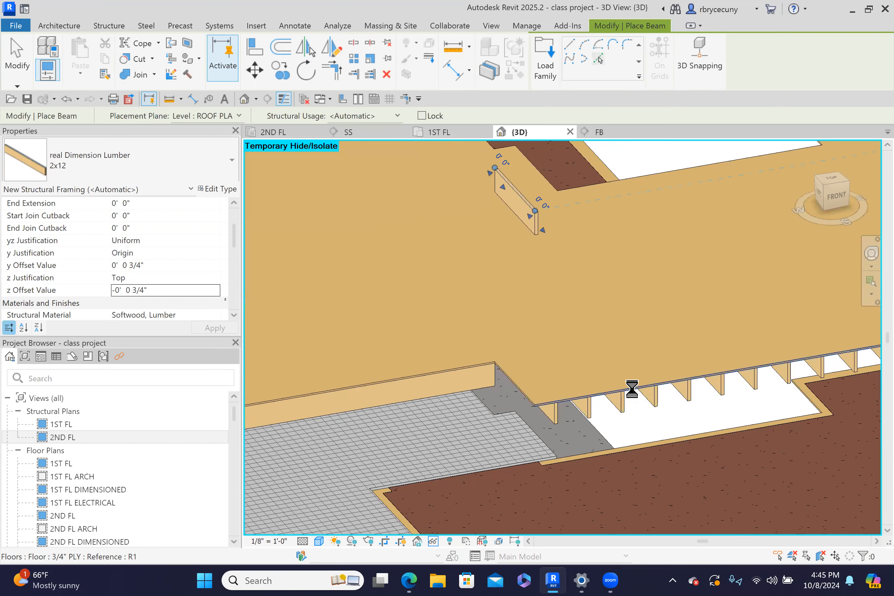
pyautogui.scroll(-3, 635, 390)
pyautogui.keyDown('shift'); pyautogui.moveTo(704, 378); pyautogui.dragTo(539, 368, button='middle'); pyautogui.keyUp('shift')
pyautogui.keyDown('shift'); pyautogui.moveTo(443, 326); pyautogui.dragTo(649, 363, button='middle'); pyautogui.keyUp('shift')
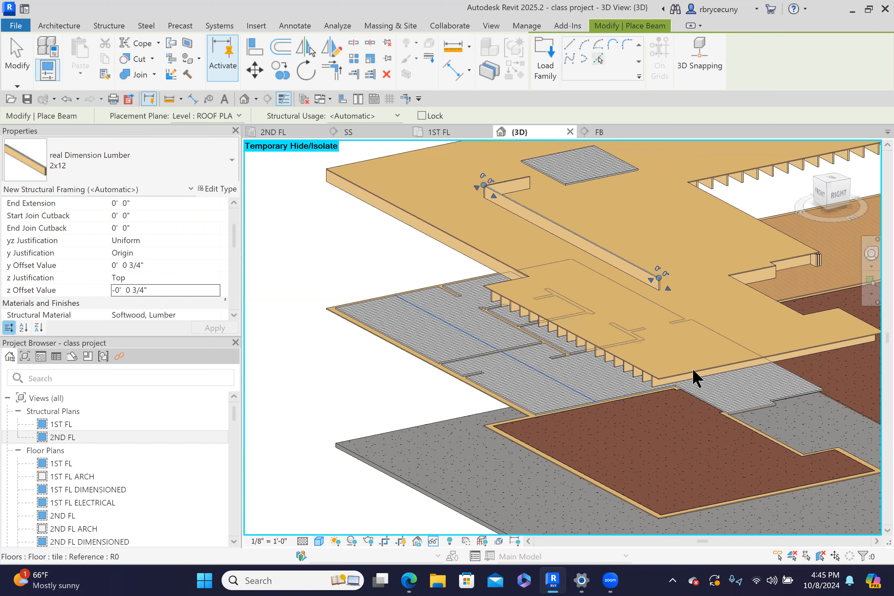
# Place 2x12 beams along the right end of the 3/4" PLY floor and the adjoining rear corner edges.
pyautogui.scroll(3, 706, 404)
pyautogui.scroll(-3, 745, 405)
pyautogui.keyDown('shift'); pyautogui.moveTo(747, 406); pyautogui.dragTo(611, 379, button='middle'); pyautogui.keyUp('shift')
pyautogui.moveTo(503, 340); pyautogui.dragTo(300, 297, button='middle')
pyautogui.scroll(3, 686, 361)
pyautogui.scroll(3, 681, 359)
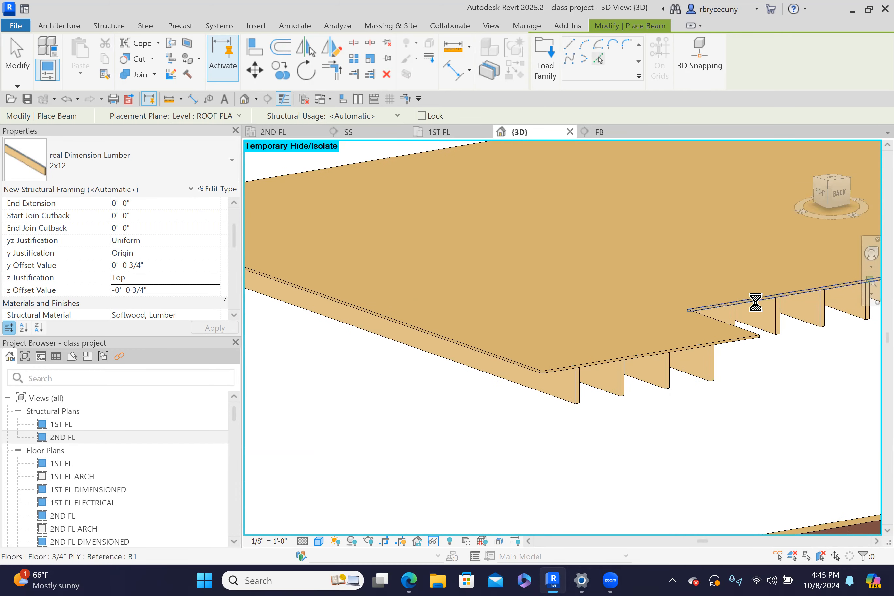
# Place 2x12 beams along the stepped and long rear edges of the 3/4" PLY floor and the adjoining joist-end edge.
pyautogui.scroll(-3, 739, 379)
pyautogui.scroll(-2, 625, 344)
pyautogui.scroll(5, 627, 338)
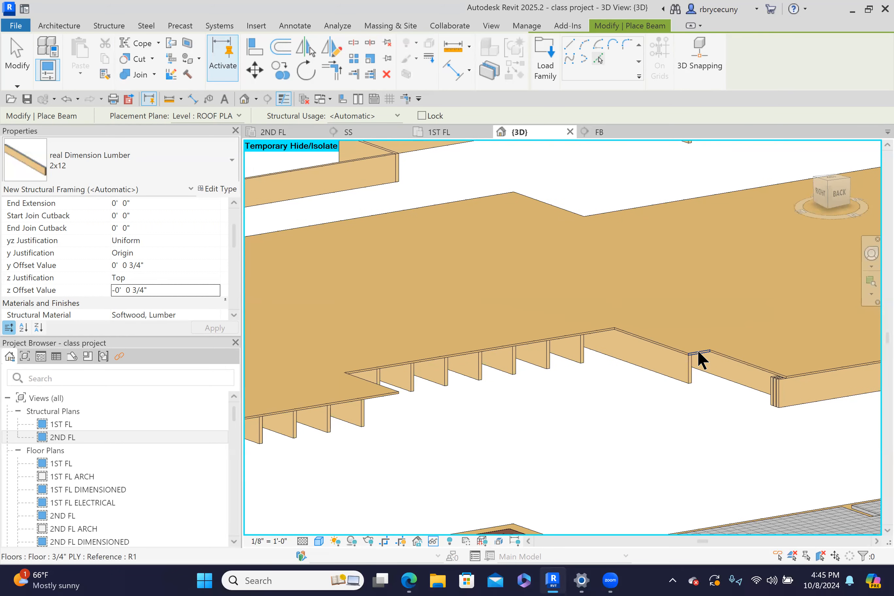
pyautogui.click(770, 373)
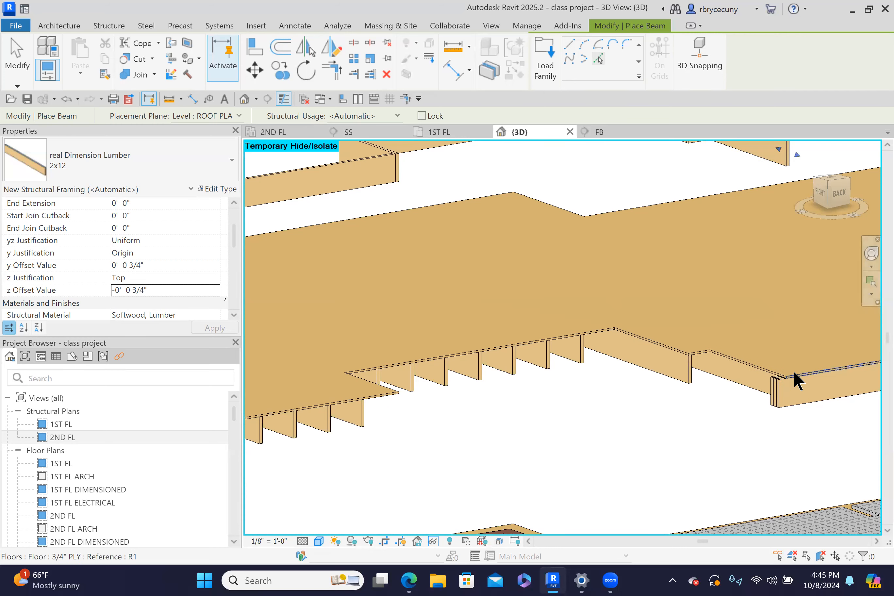
pyautogui.scroll(-5, 666, 379)
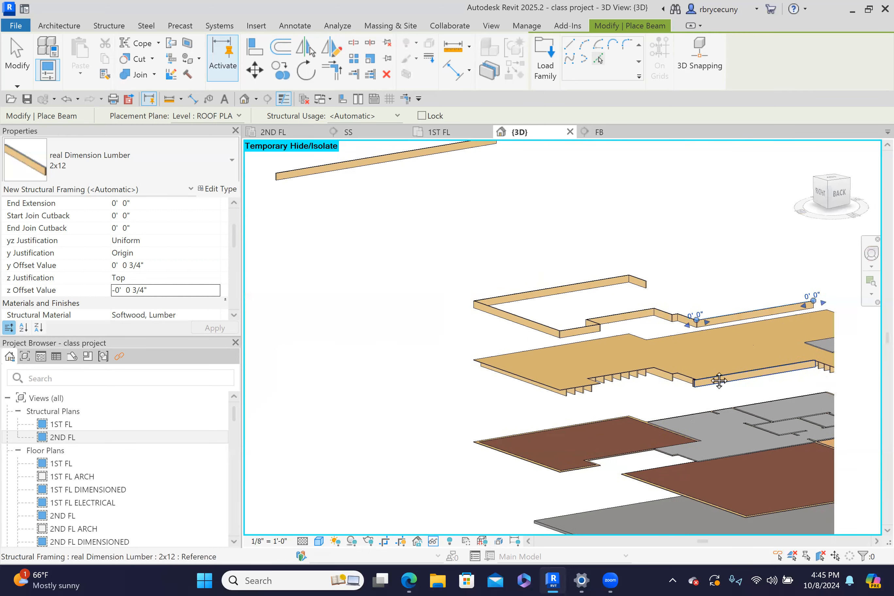
pyautogui.scroll(3, 703, 372)
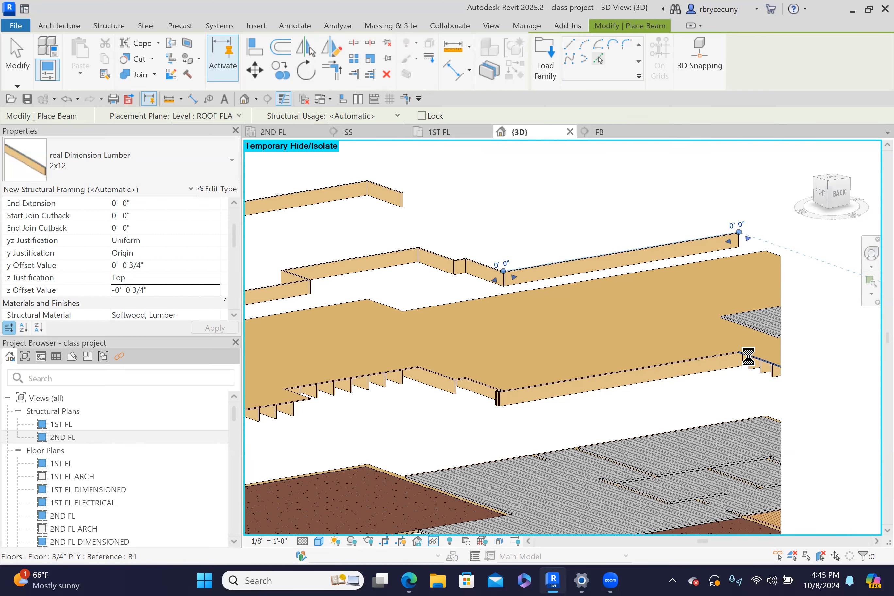
pyautogui.scroll(-5, 744, 356)
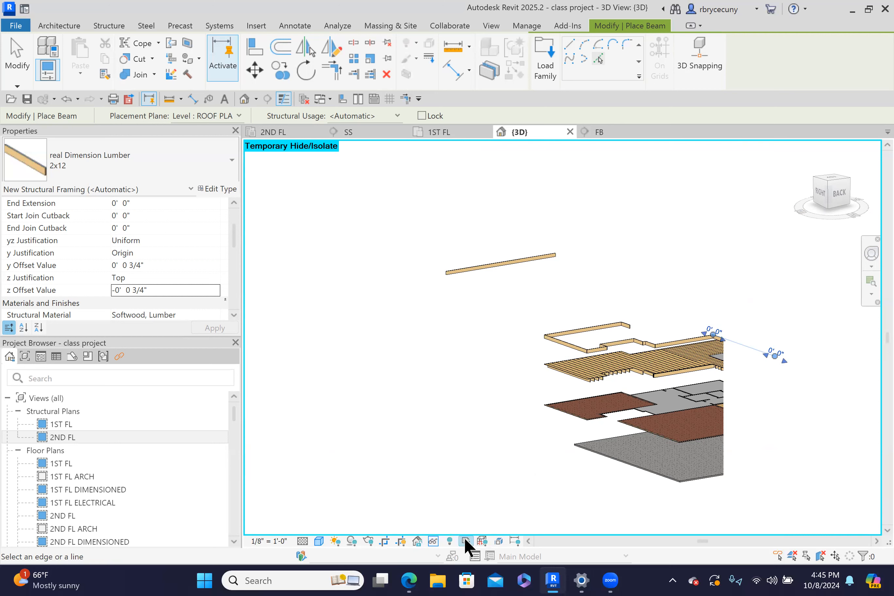
# Reveal the hidden elements in the 3D view and reset its Temporary Hide/Isolate.
pyautogui.click(450, 541)
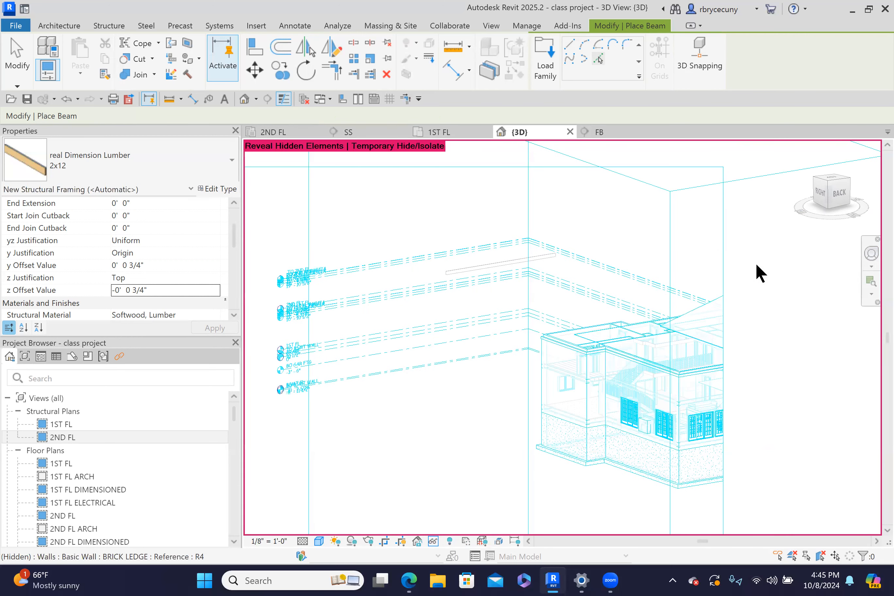
pyautogui.scroll(-5, 709, 348)
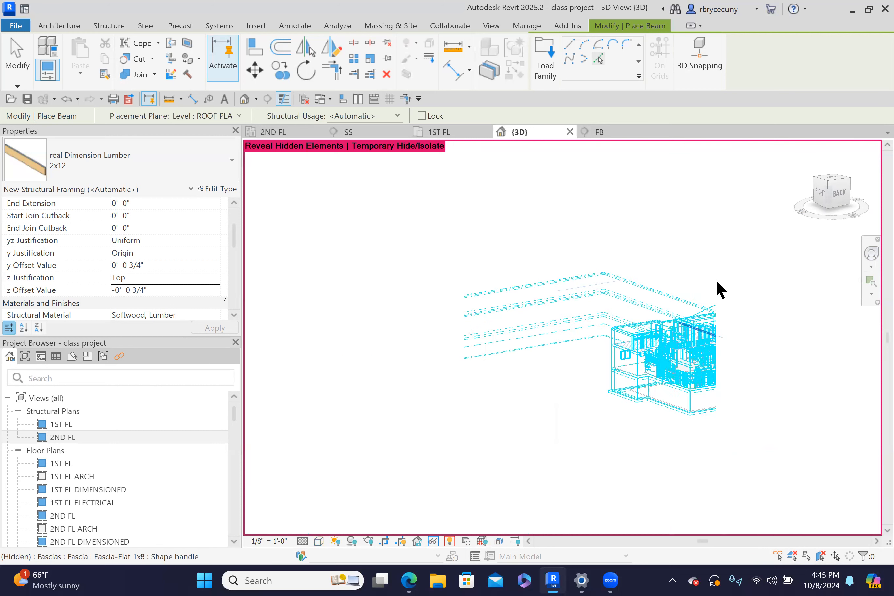
pyautogui.scroll(5, 706, 273)
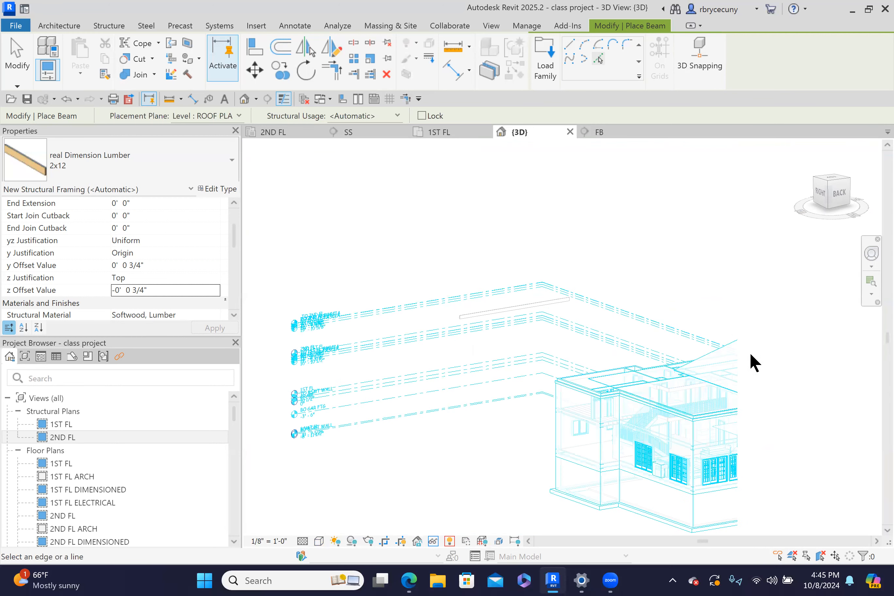
pyautogui.scroll(-3, 654, 303)
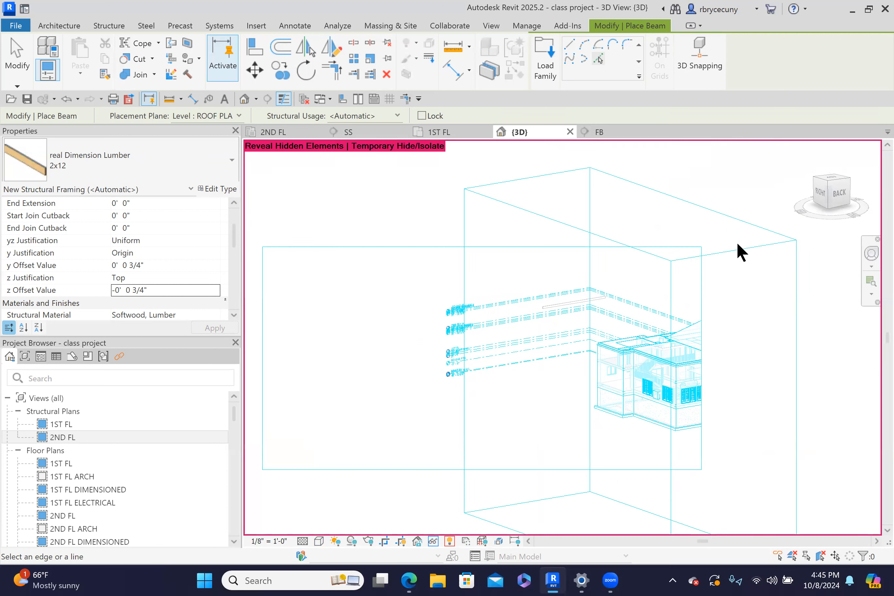
pyautogui.click(433, 540)
pyautogui.click(439, 529)
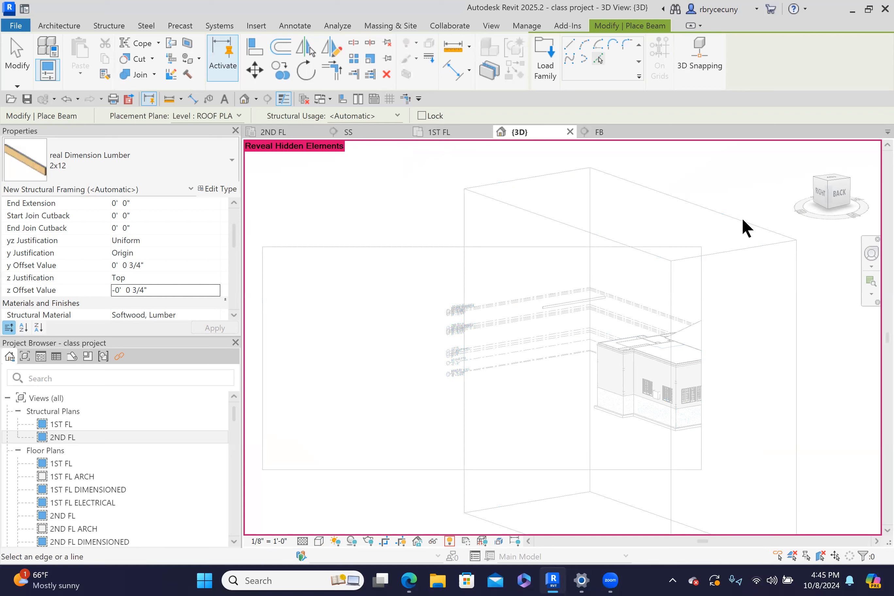
# Turn off Reveal Hidden Elements in the 3D view to restore the normal model display.
pyautogui.press('r')
pyautogui.press('h')
pyautogui.moveTo(778, 298); pyautogui.dragTo(639, 285, button='middle')
pyautogui.press('r')
pyautogui.press('h')
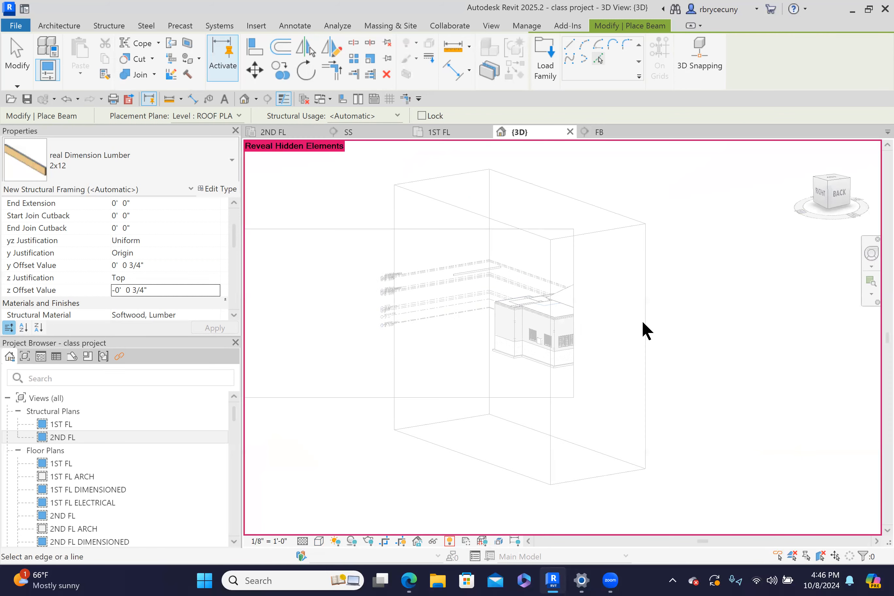
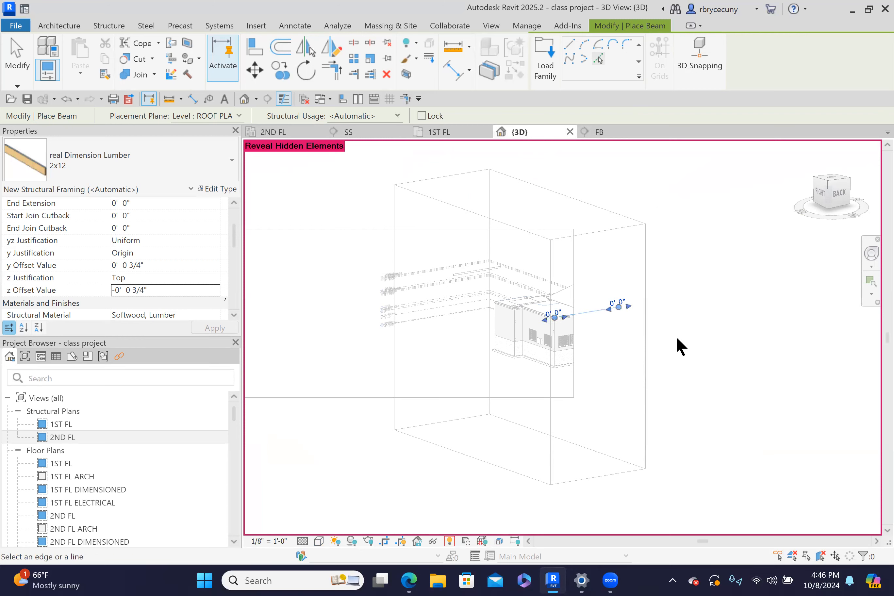
pyautogui.scroll(-3, 677, 337)
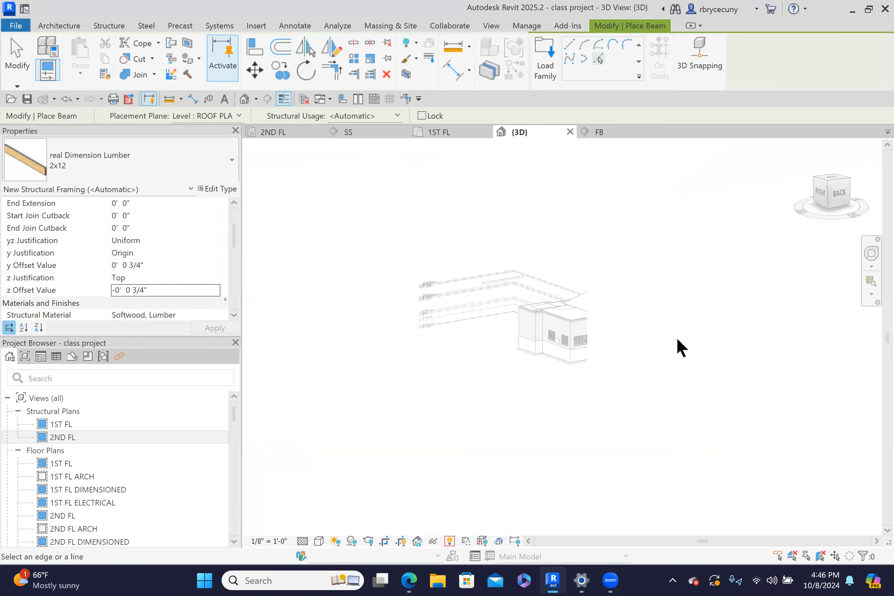
pyautogui.click(450, 540)
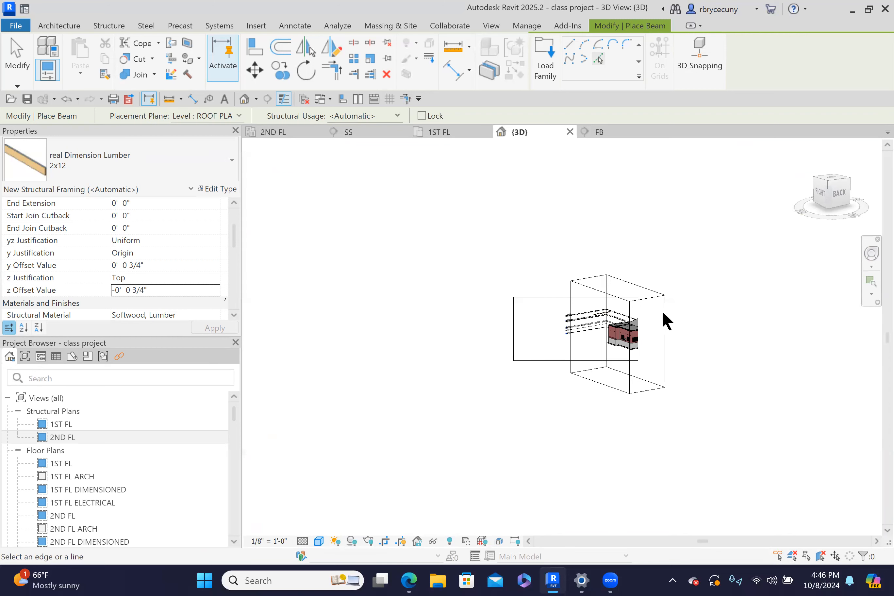
pyautogui.scroll(3, 667, 342)
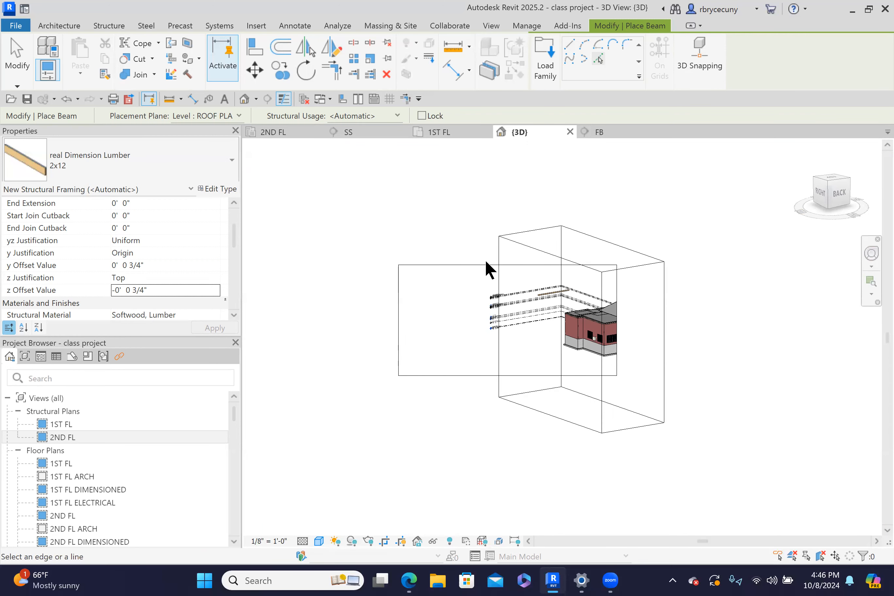
# Extend the 3D view's section box and crop region until they enclose the whole building.
pyautogui.press('Escape')
pyautogui.press('Escape')
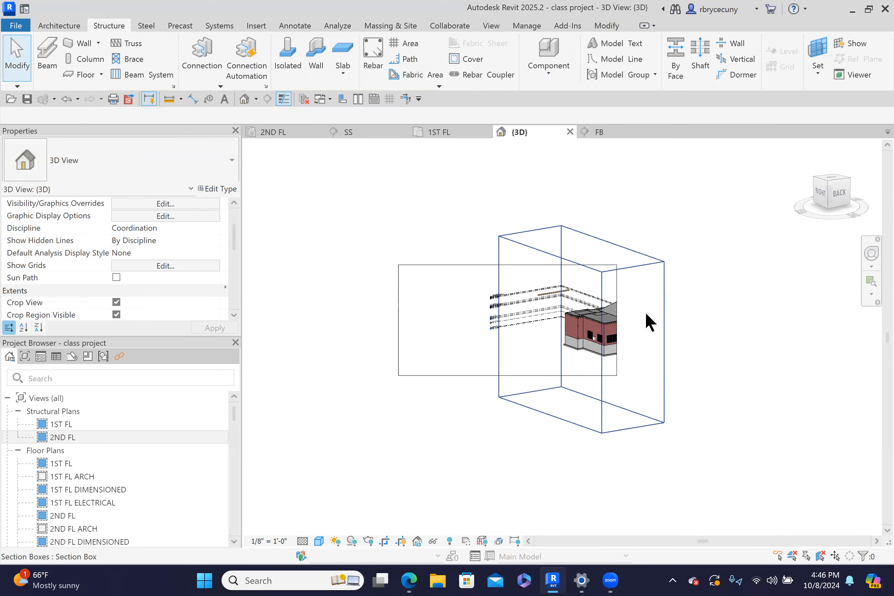
pyautogui.click(664, 319)
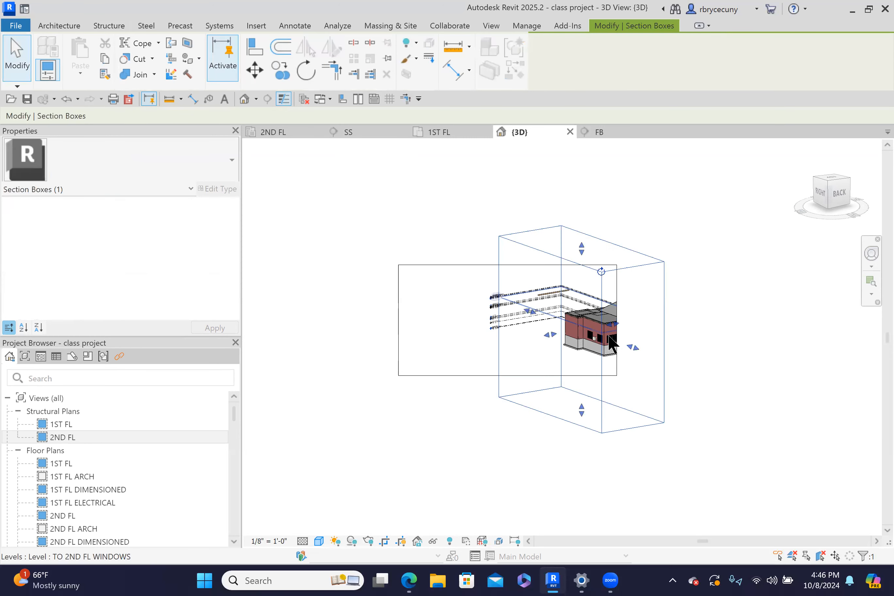
pyautogui.moveTo(618, 328); pyautogui.dragTo(693, 309)
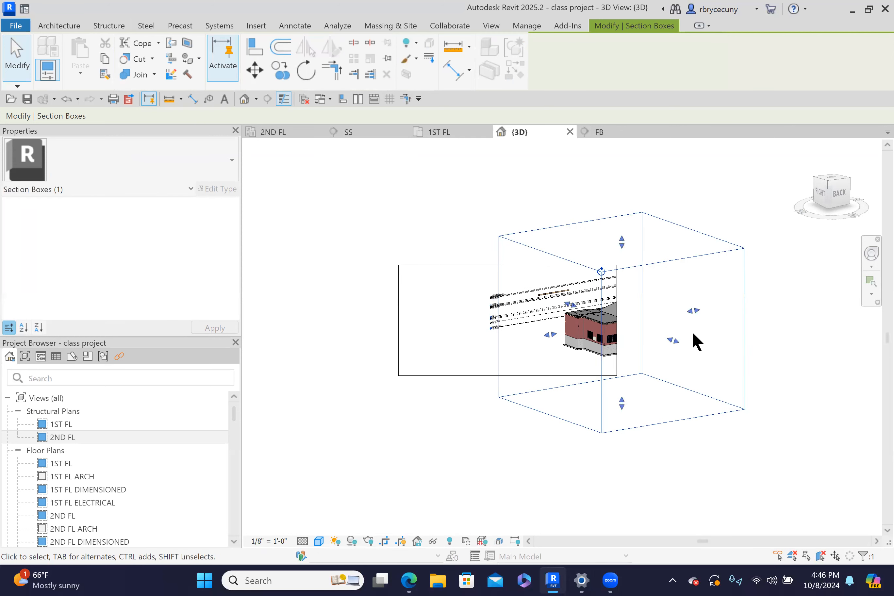
pyautogui.moveTo(506, 264); pyautogui.dragTo(603, 270)
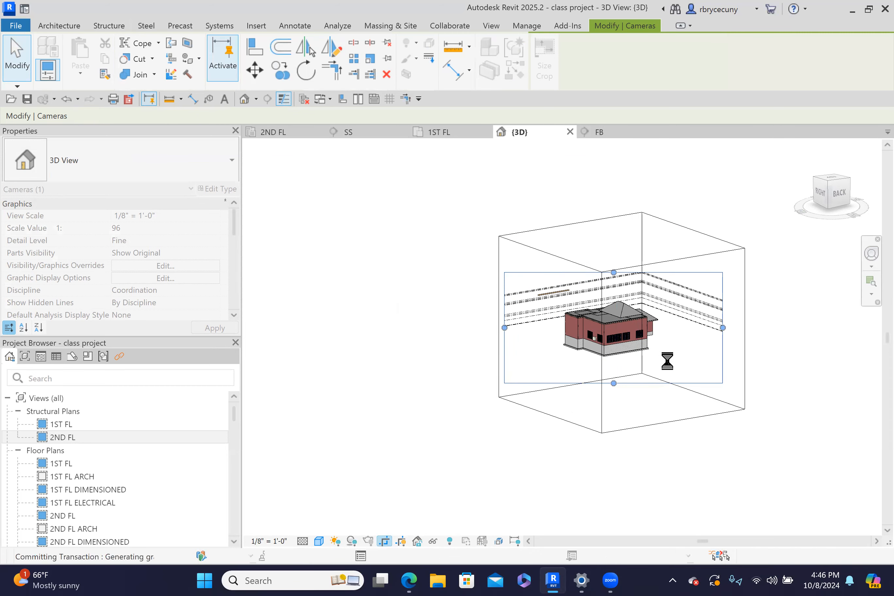
pyautogui.scroll(3, 649, 345)
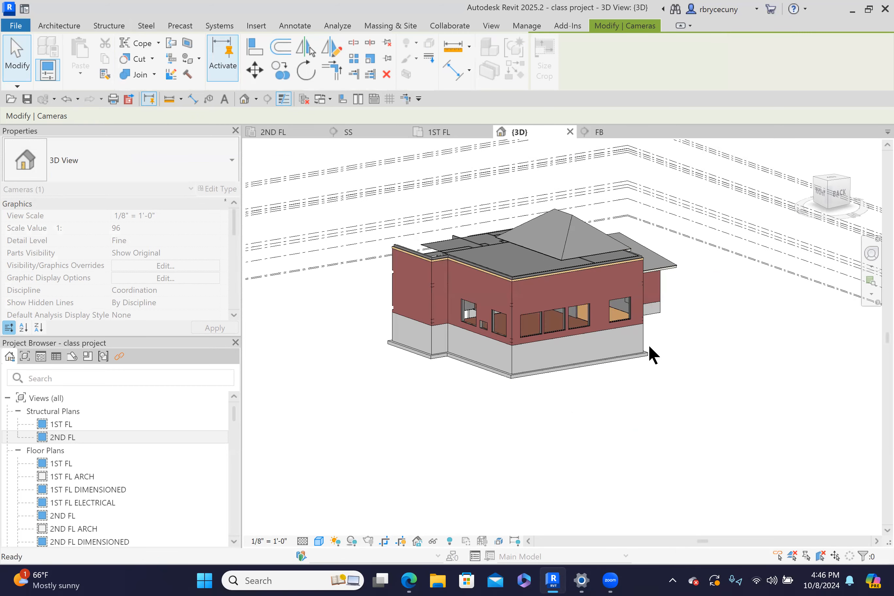
pyautogui.press('Escape')
pyautogui.click(642, 335)
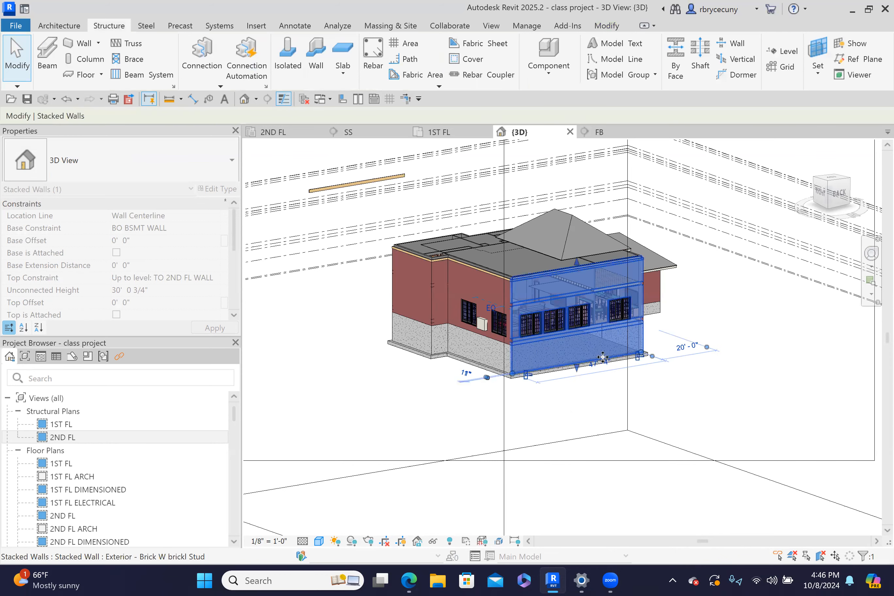
pyautogui.click(432, 541)
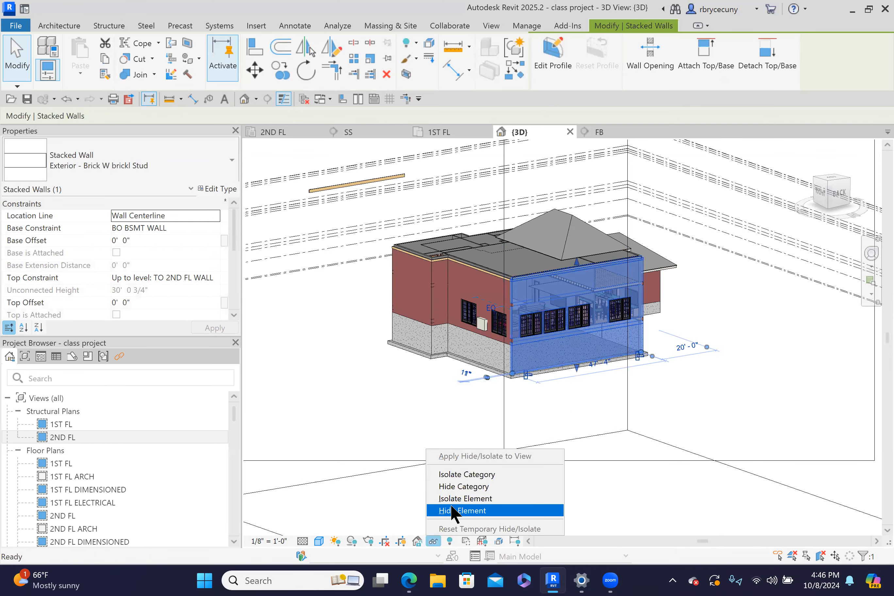
pyautogui.click(448, 474)
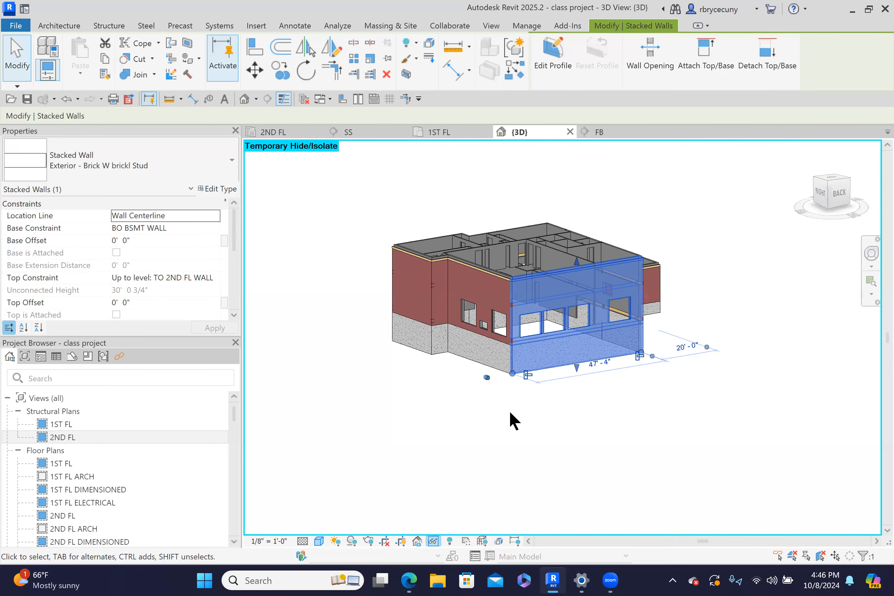
pyautogui.click(432, 541)
pyautogui.click(438, 527)
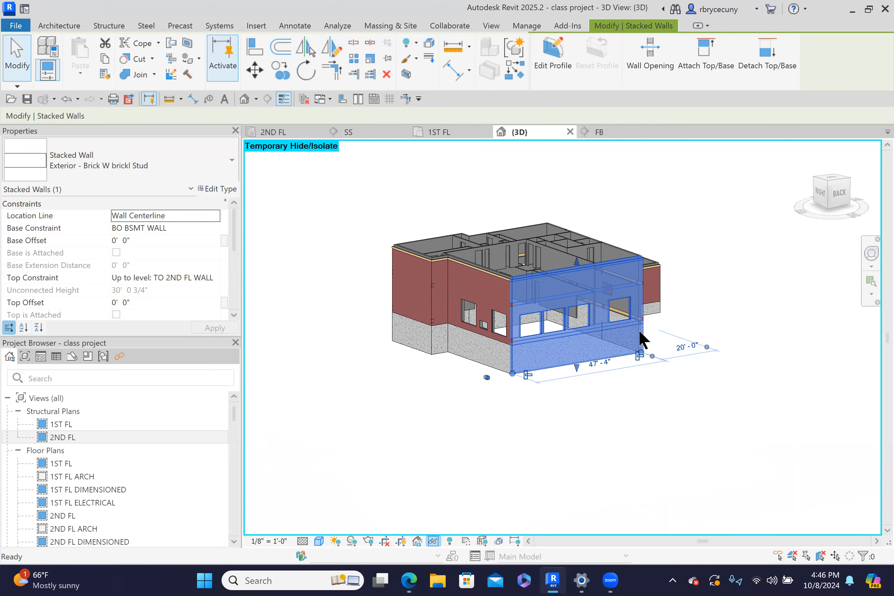
# Temporarily hide the wall category in the 3D view, using the brick stacked wall.
pyautogui.click(645, 333)
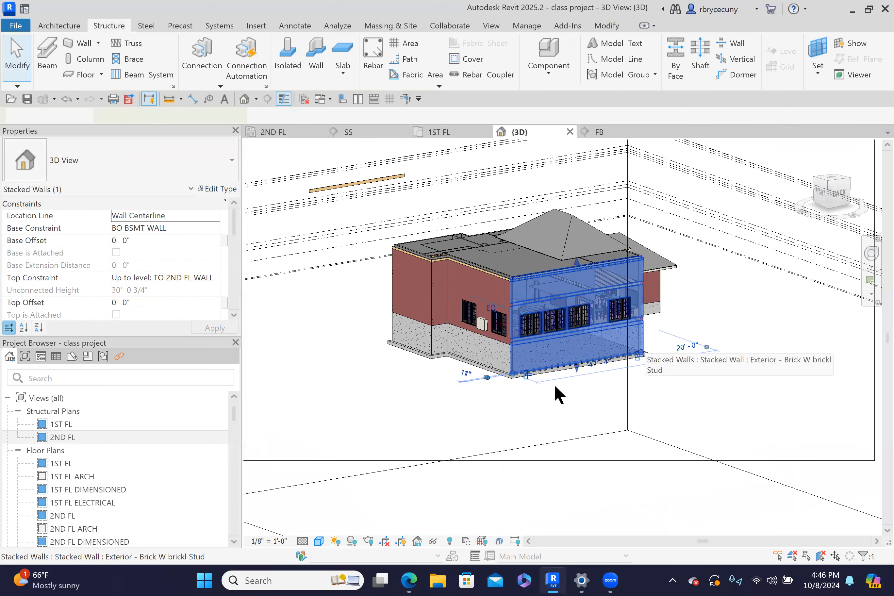
pyautogui.click(433, 541)
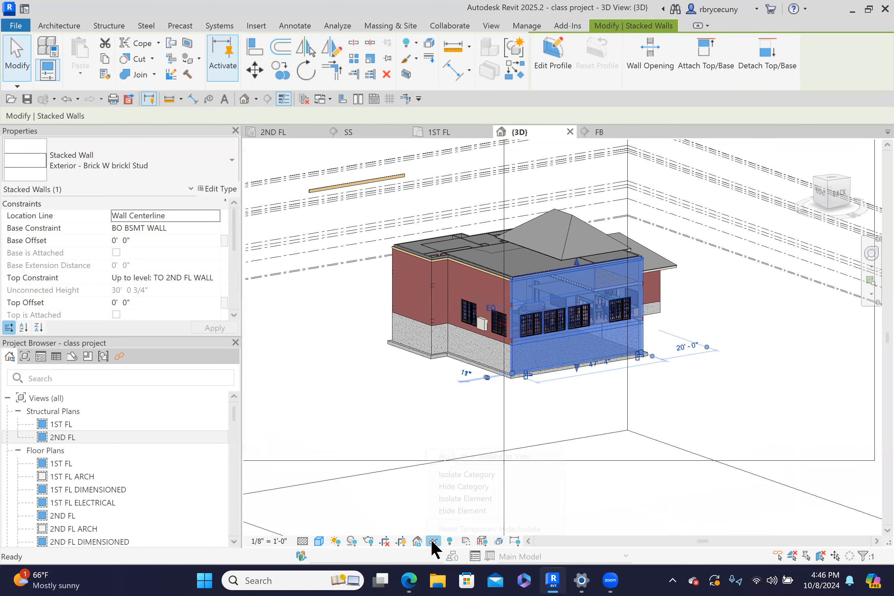
pyautogui.click(452, 485)
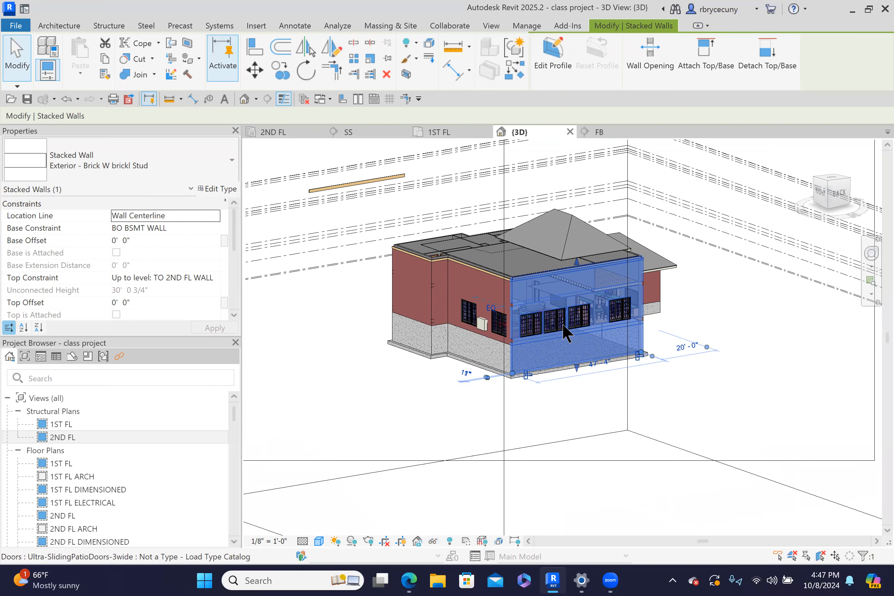
# Isolate the structural framing and floor categories, using a 2x12 beam and the 3/4" PLY floor.
pyautogui.scroll(5, 565, 313)
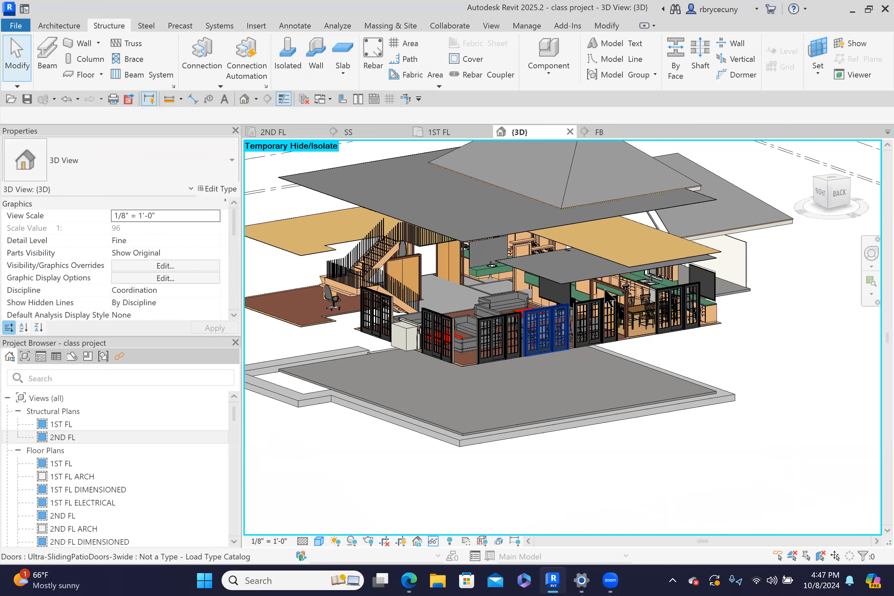
pyautogui.click(260, 173)
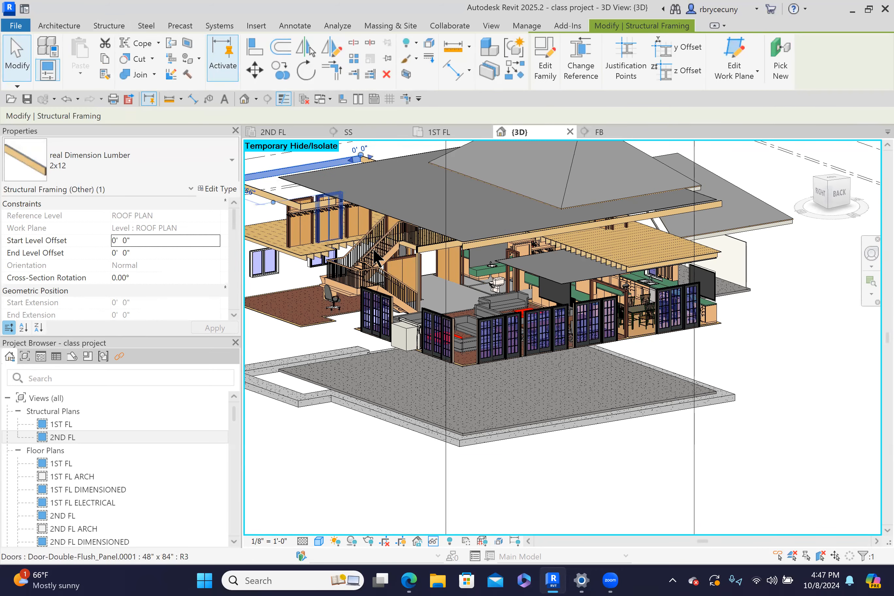
pyautogui.scroll(2, 643, 266)
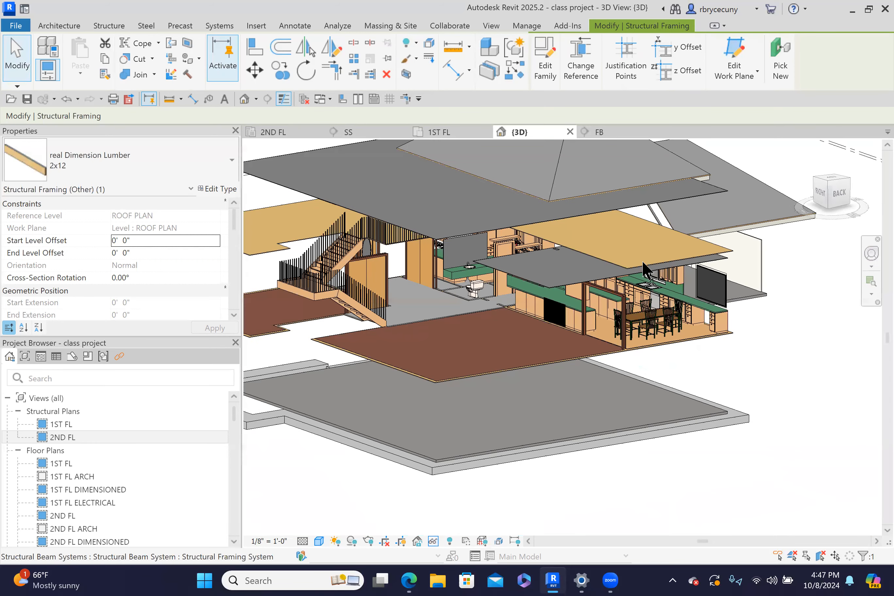
pyautogui.scroll(3, 645, 270)
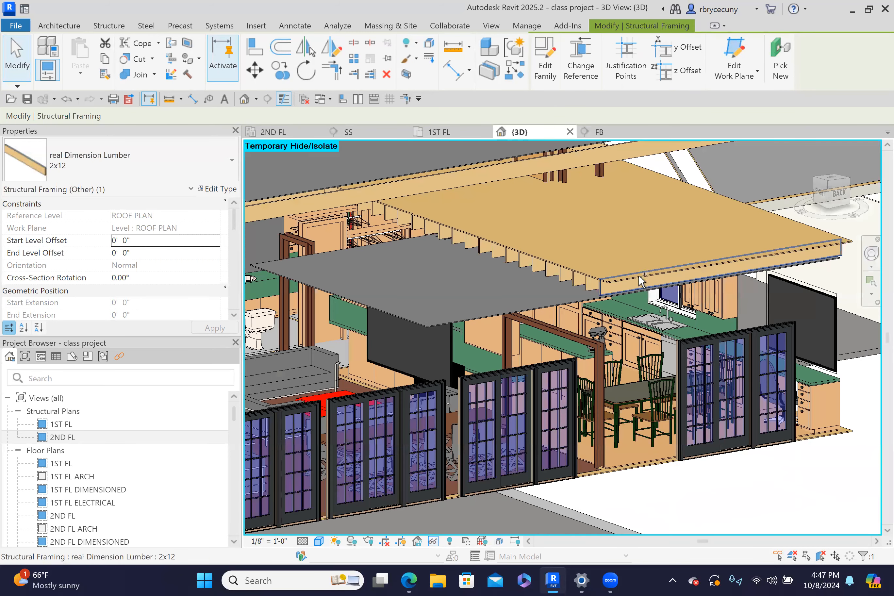
pyautogui.keyDown('ctrl'); pyautogui.click(638, 276); pyautogui.keyUp('ctrl')
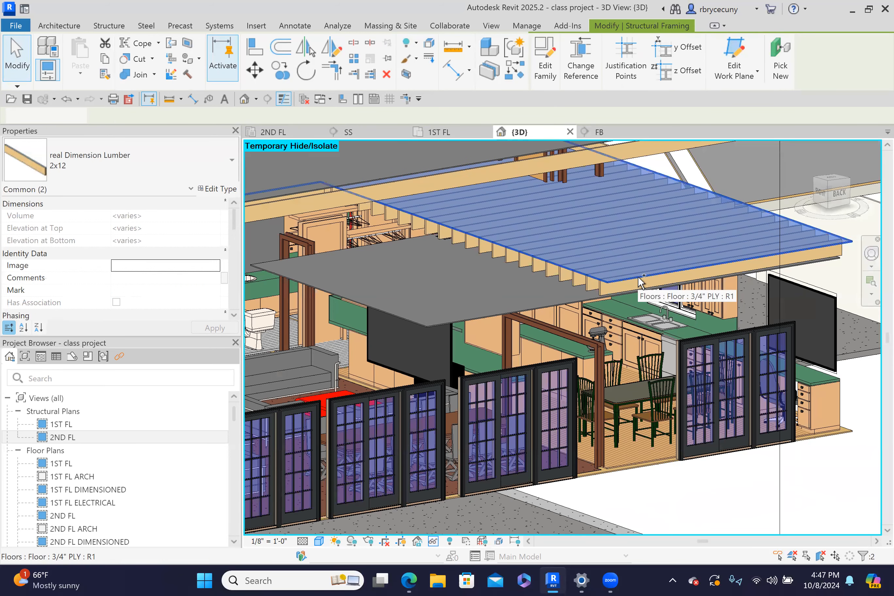
pyautogui.click(432, 542)
pyautogui.click(447, 472)
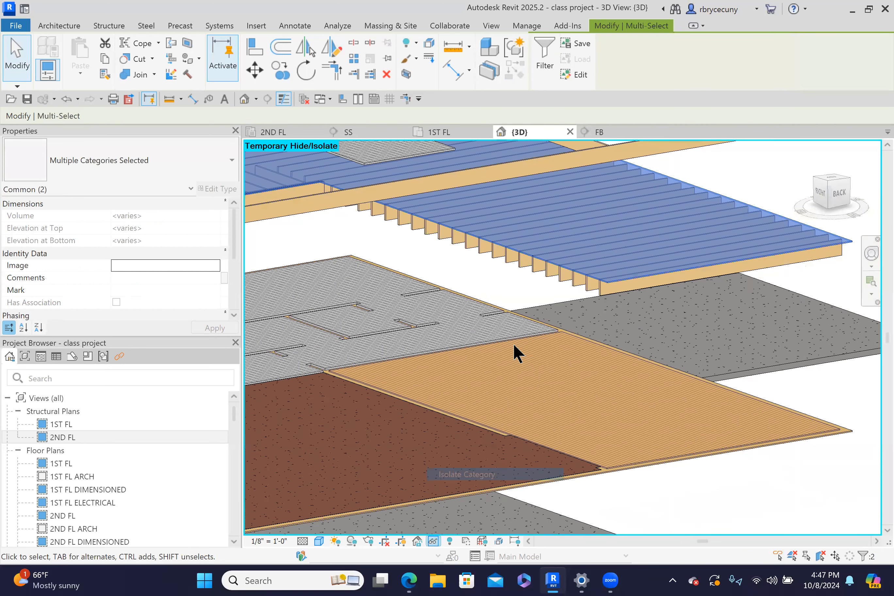
# Delete the stray 2x12 beam that runs diagonally across the 3/4" PLY floor, above the joists.
pyautogui.scroll(-3, 521, 334)
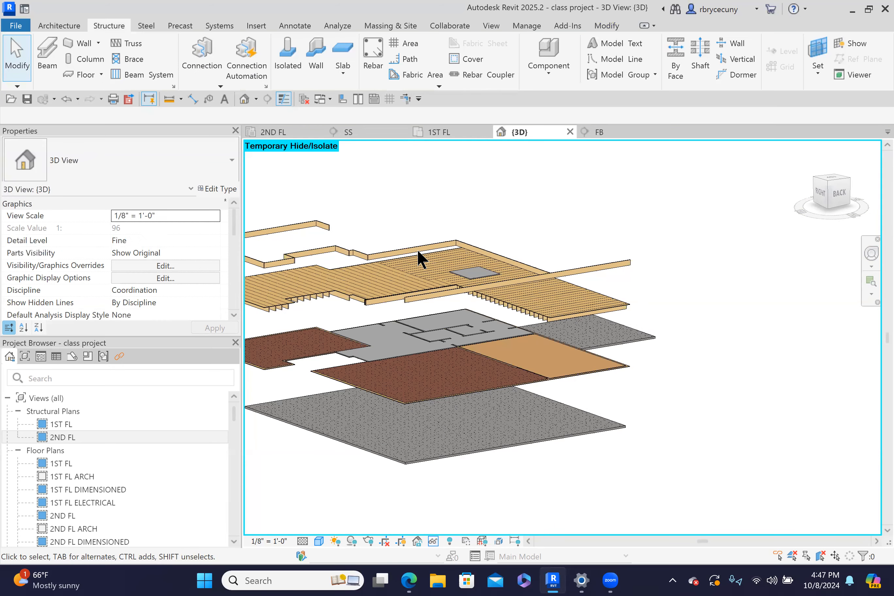
pyautogui.scroll(3, 419, 254)
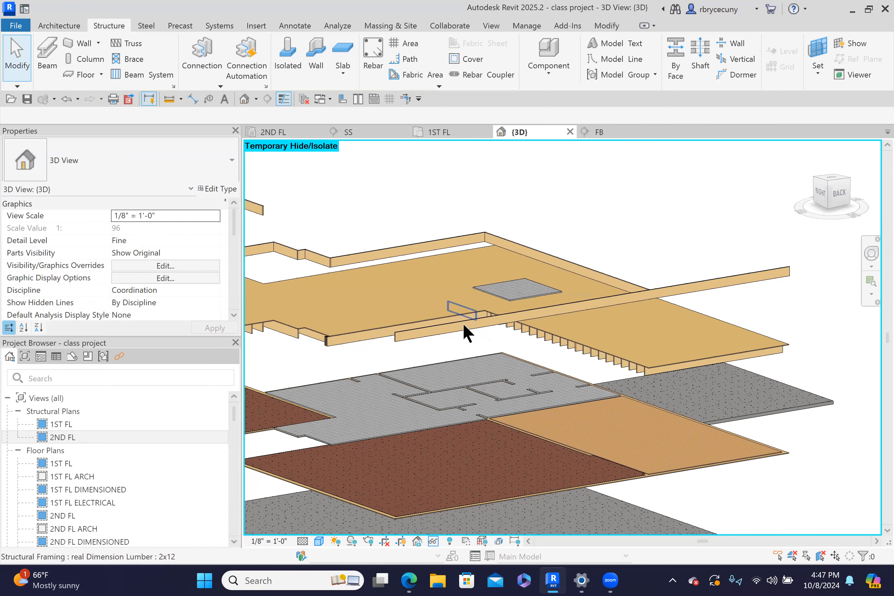
pyautogui.click(463, 323)
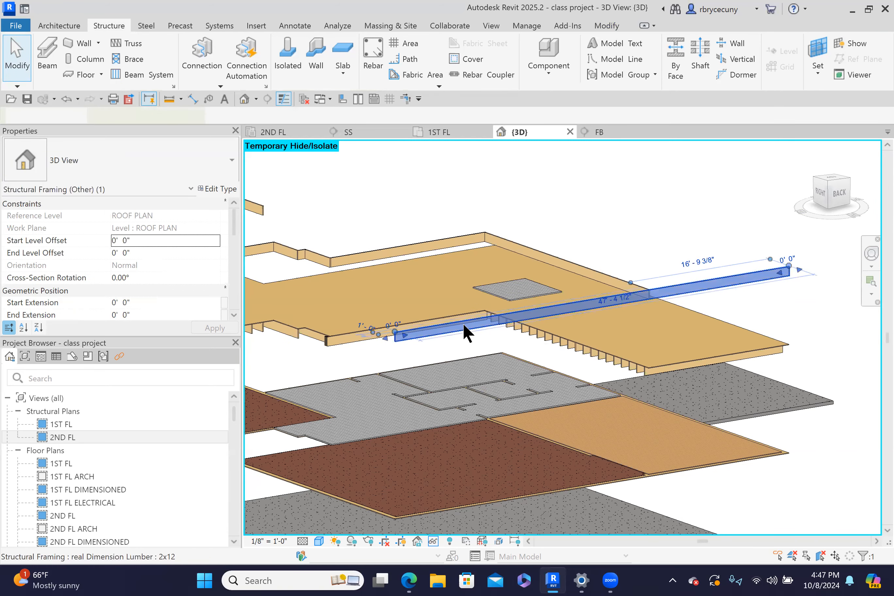
pyautogui.press('Delete')
pyautogui.scroll(1, 463, 322)
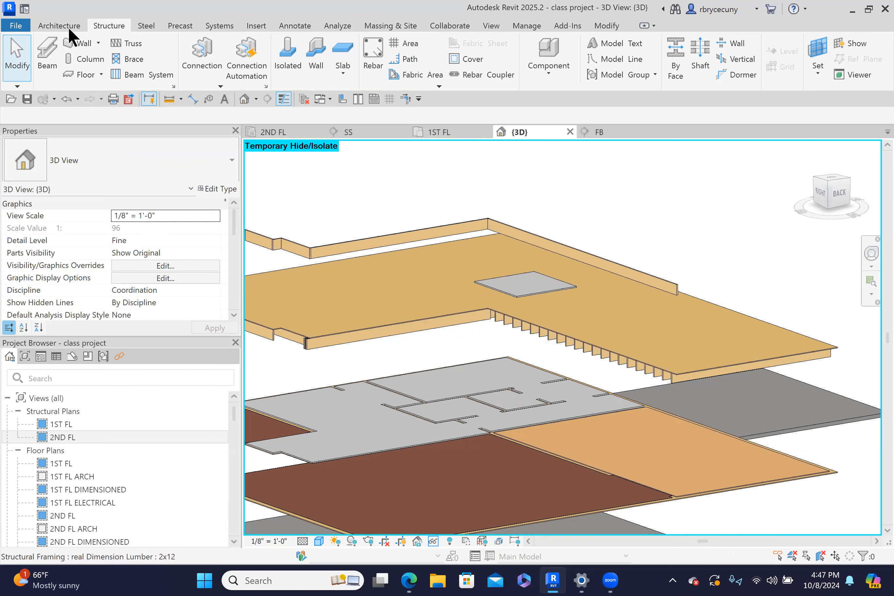
# Place a 2x12 beam by picking the short end edge of the 3/4" PLY floor.
pyautogui.click(47, 52)
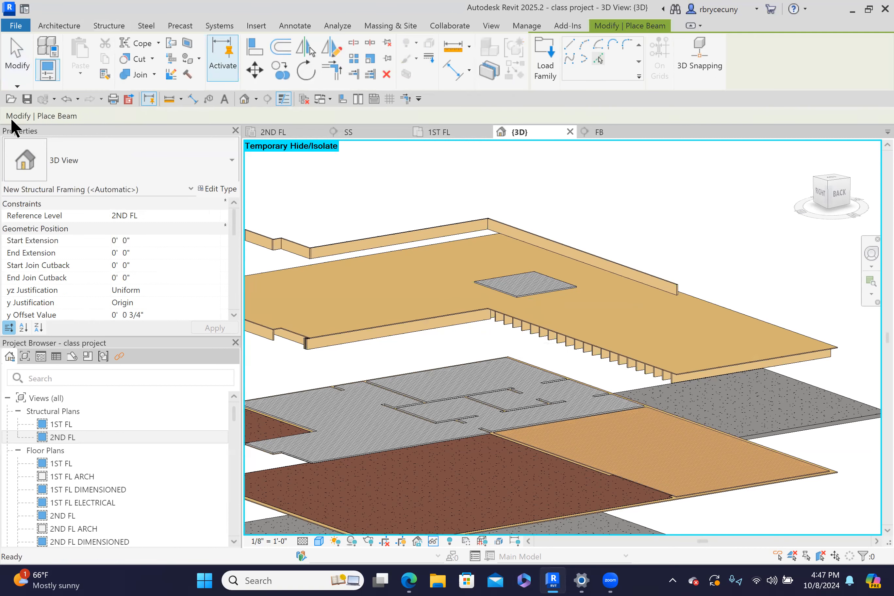
pyautogui.scroll(-3, 146, 246)
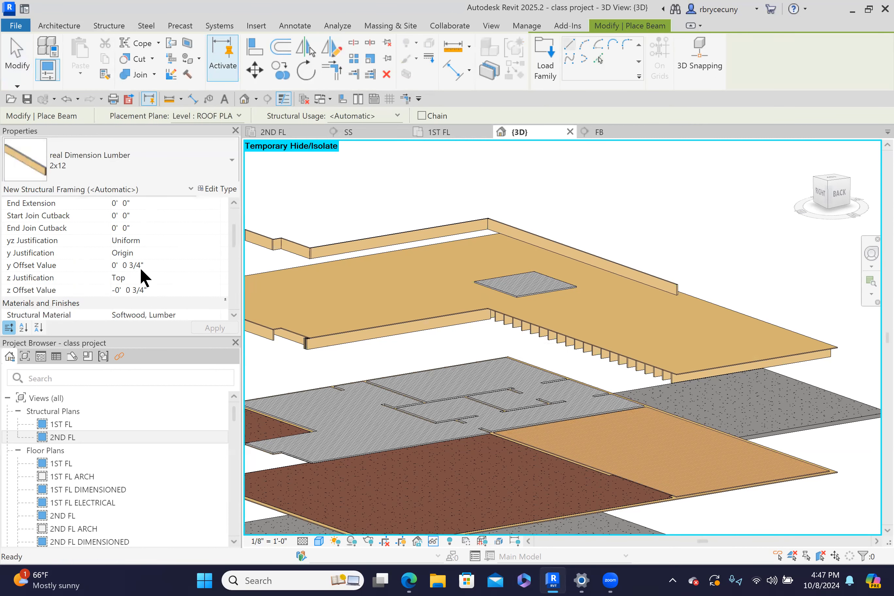
pyautogui.click(598, 58)
pyautogui.click(717, 373)
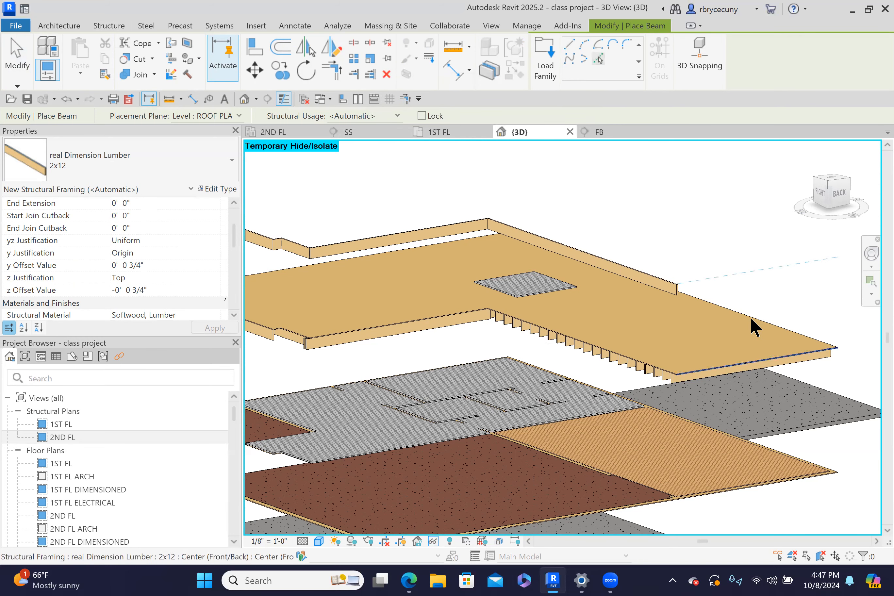
# Place a 2x12 beam along the long joist-end edge of the 3/4" PLY floor and end beam placement.
pyautogui.keyDown('shift'); pyautogui.moveTo(753, 320); pyautogui.dragTo(401, 270, button='middle'); pyautogui.keyUp('shift')
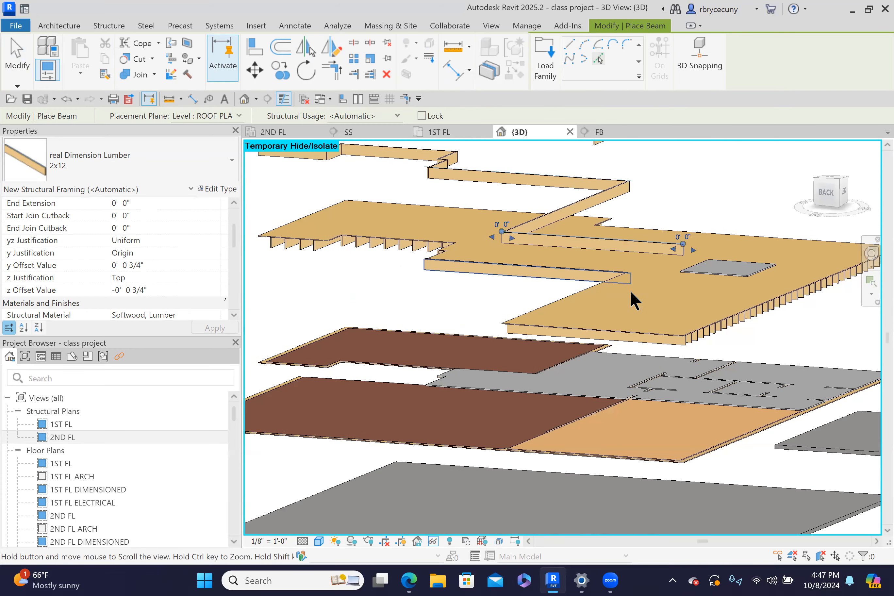
pyautogui.moveTo(631, 292); pyautogui.dragTo(537, 278, button='middle')
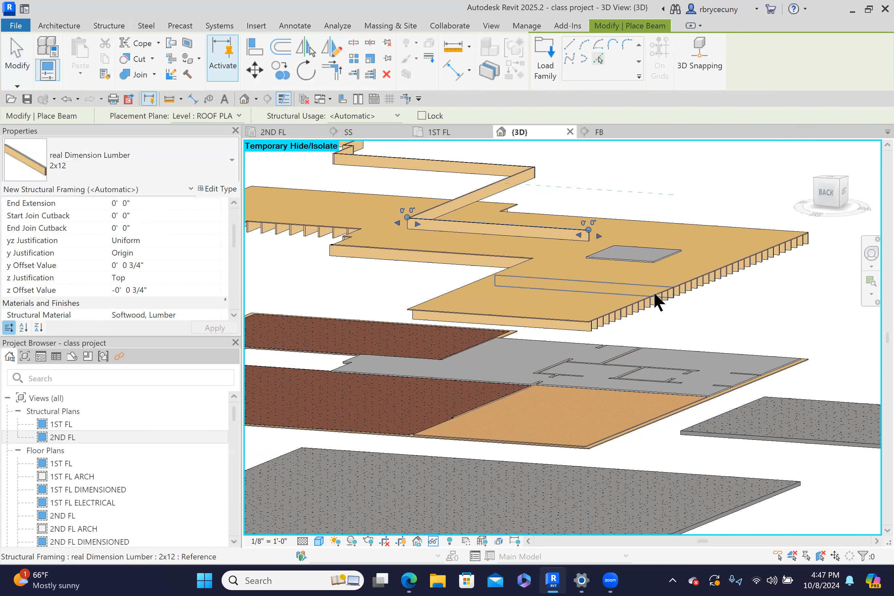
pyautogui.scroll(4, 655, 292)
pyautogui.scroll(-5, 623, 304)
pyautogui.keyDown('shift'); pyautogui.moveTo(624, 306); pyautogui.dragTo(660, 322, button='middle'); pyautogui.keyUp('shift')
pyautogui.moveTo(716, 309)
pyautogui.keyDown('shift'); pyautogui.mouseDown(button='middle')
pyautogui.moveTo(679, 309)
pyautogui.moveTo(722, 310)
pyautogui.mouseUp(button='middle'); pyautogui.keyUp('shift')
pyautogui.scroll(-3, 717, 275)
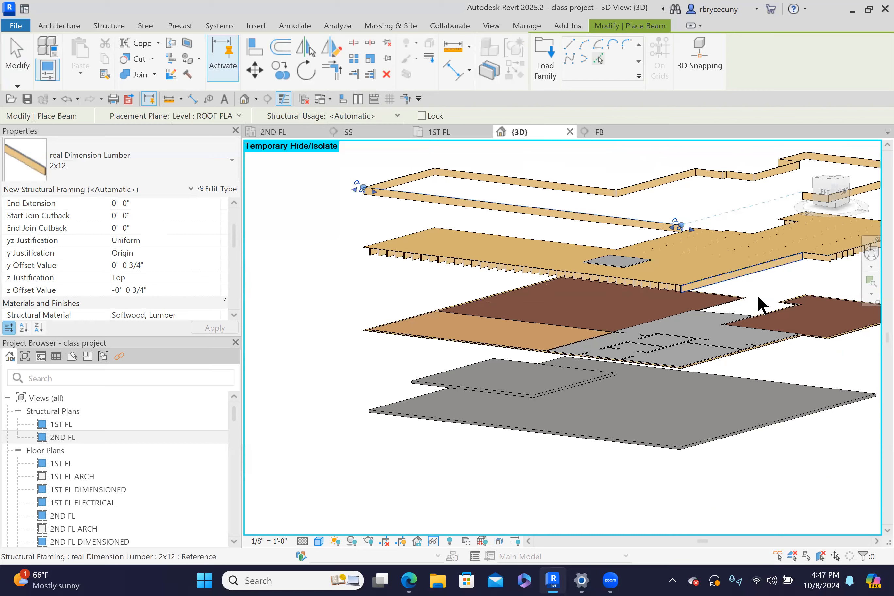
pyautogui.scroll(-2, 762, 306)
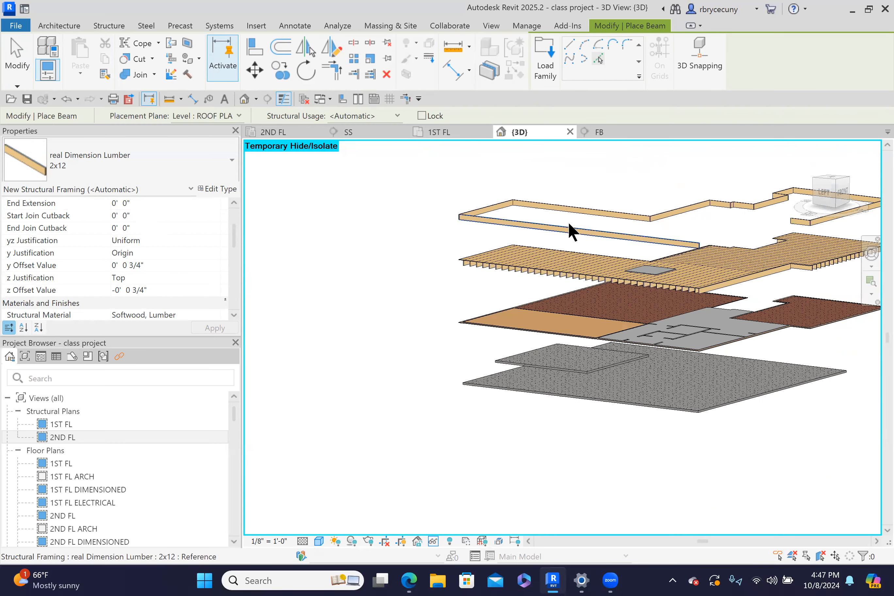
pyautogui.press('Escape')
pyautogui.press('Escape')
# Select all the 2x12 rim beams floating at roof level and set their work plane to Level : 2ND FL.
pyautogui.scroll(-1, 681, 215)
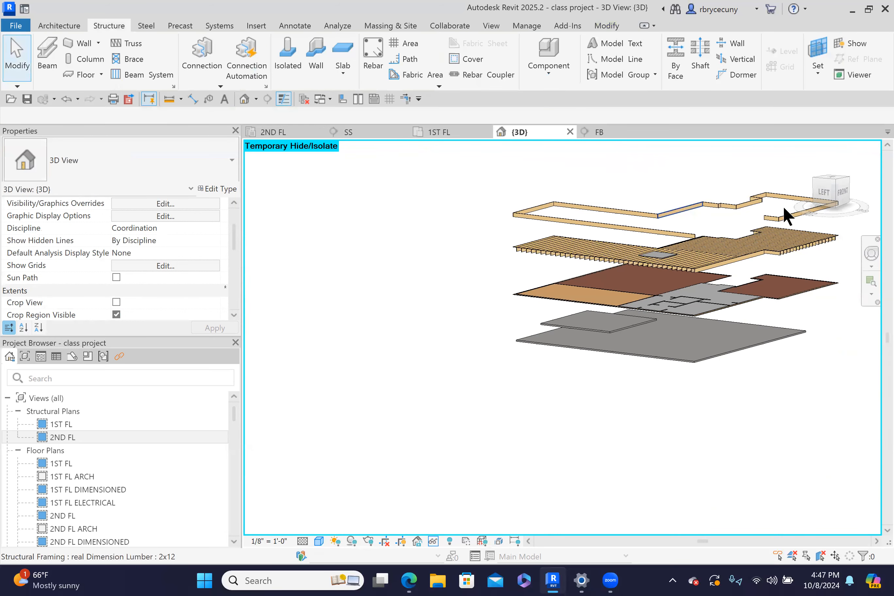
pyautogui.click(823, 192)
pyautogui.moveTo(344, 287); pyautogui.dragTo(731, 285, button='middle')
pyautogui.scroll(2, 587, 308)
pyautogui.scroll(-1, 705, 275)
pyautogui.moveTo(417, 294); pyautogui.dragTo(700, 255)
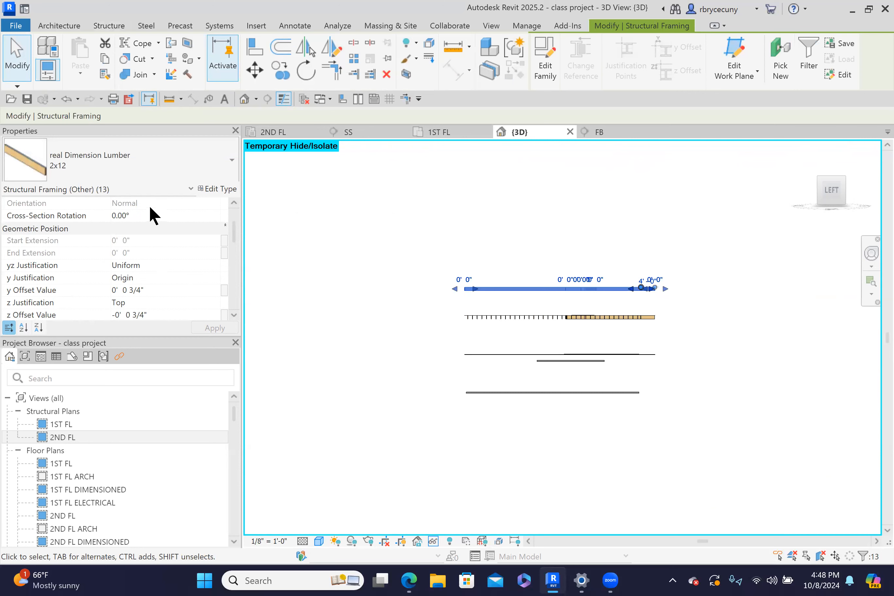
pyautogui.scroll(2, 151, 207)
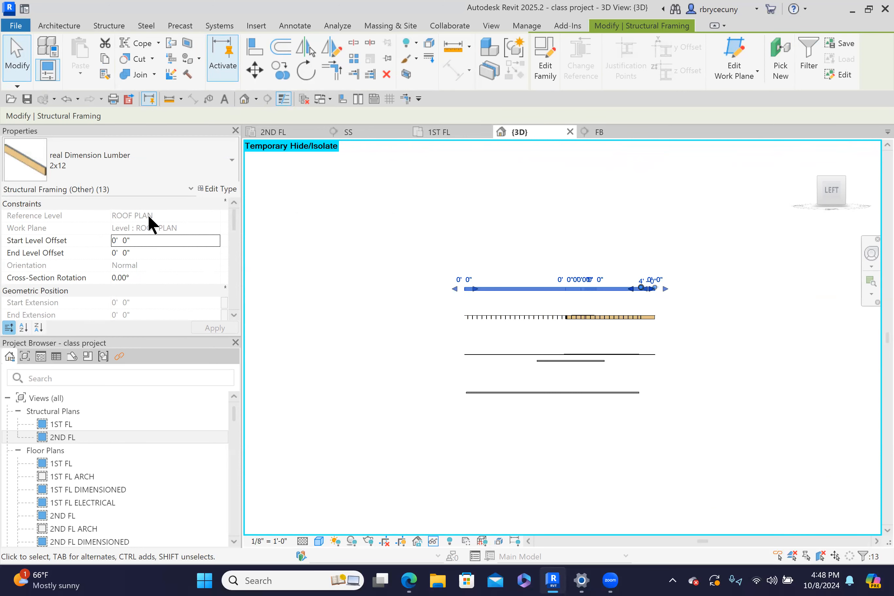
pyautogui.click(737, 57)
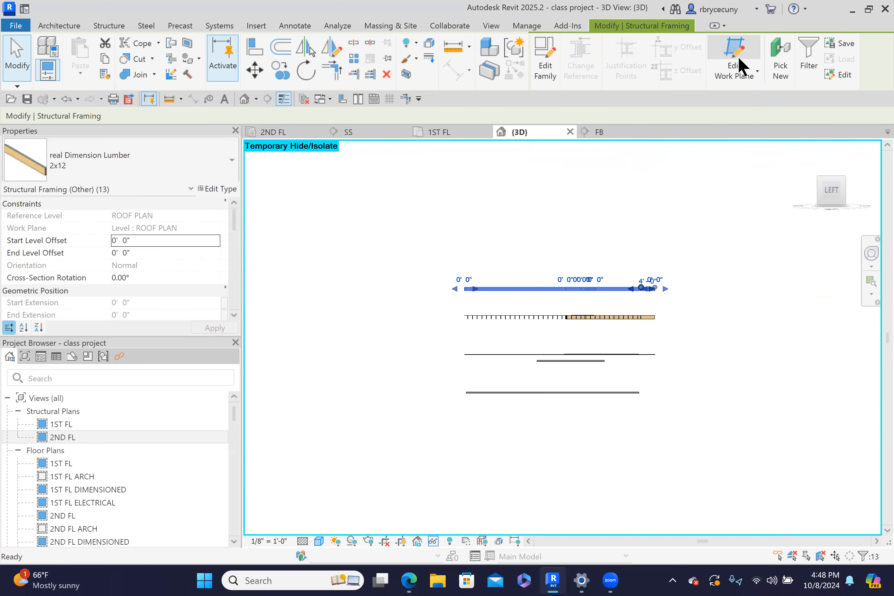
pyautogui.click(443, 287)
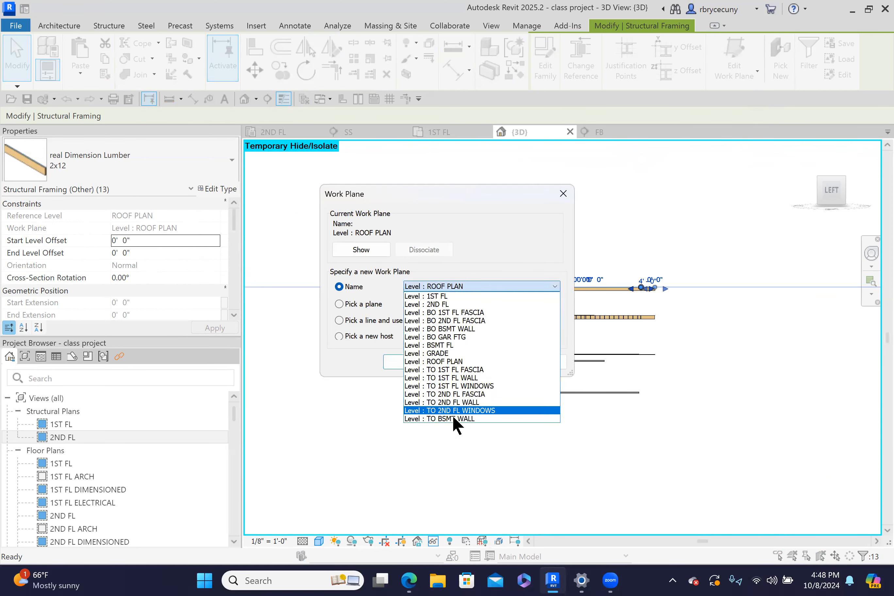
pyautogui.click(445, 304)
pyautogui.click(400, 360)
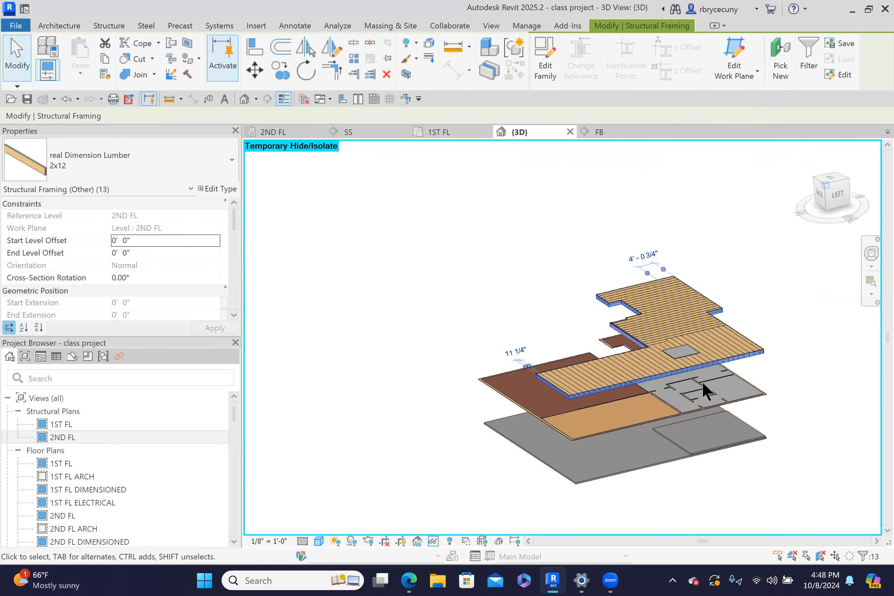
# Inspect how the 2x12 rim beams meet beneath the edges of the 3/4" PLY floor, especially at the notched corner.
pyautogui.press('Escape')
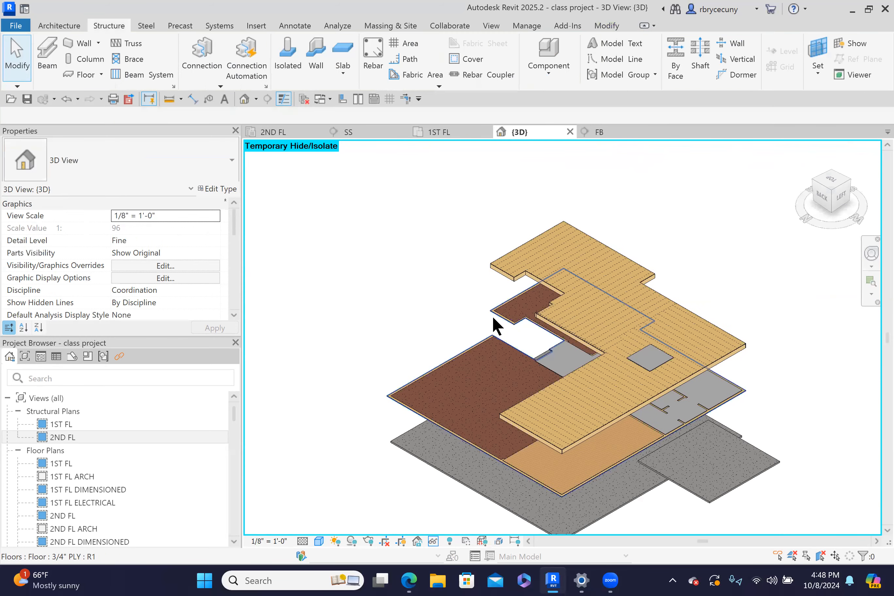
pyautogui.scroll(5, 516, 315)
pyautogui.moveTo(513, 312); pyautogui.dragTo(661, 251, button='middle')
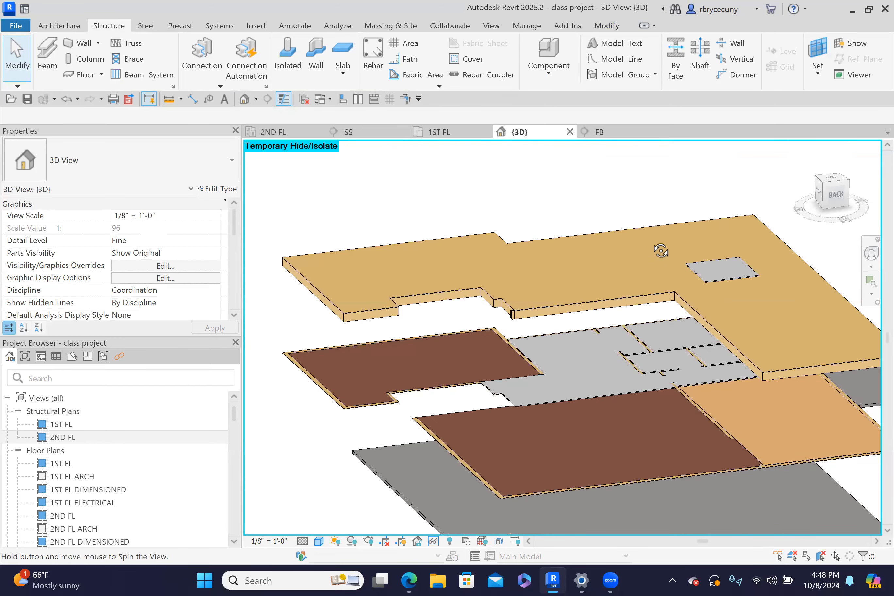
pyautogui.scroll(5, 510, 317)
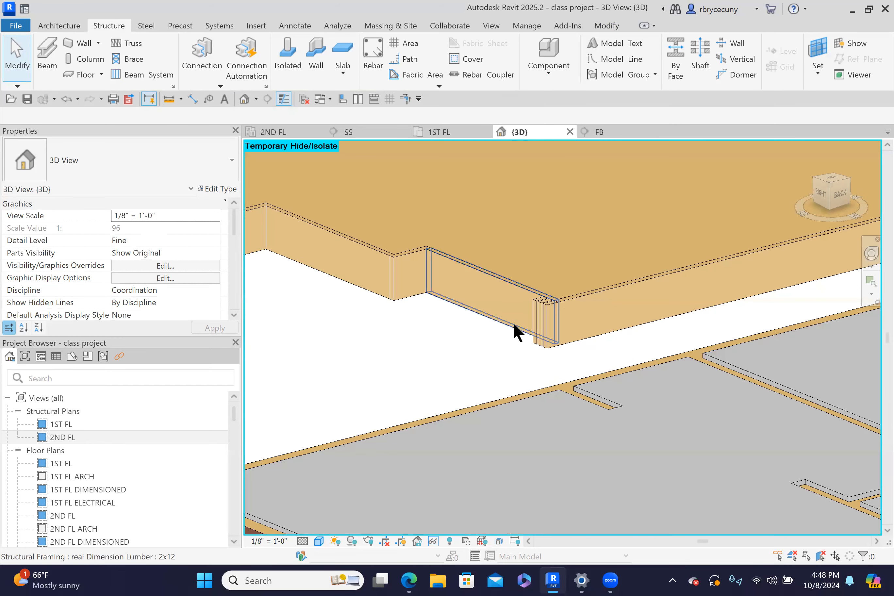
pyautogui.scroll(-5, 543, 314)
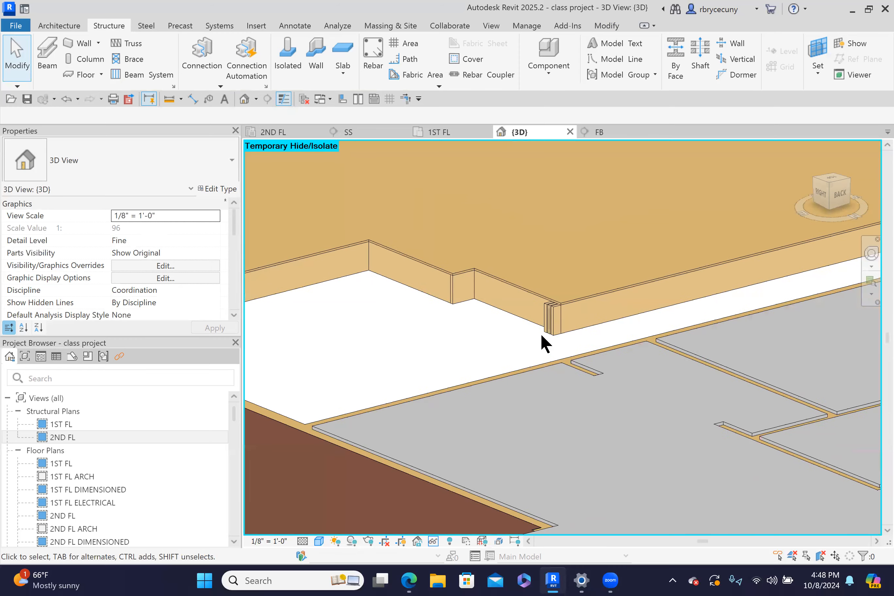
pyautogui.scroll(-3, 540, 333)
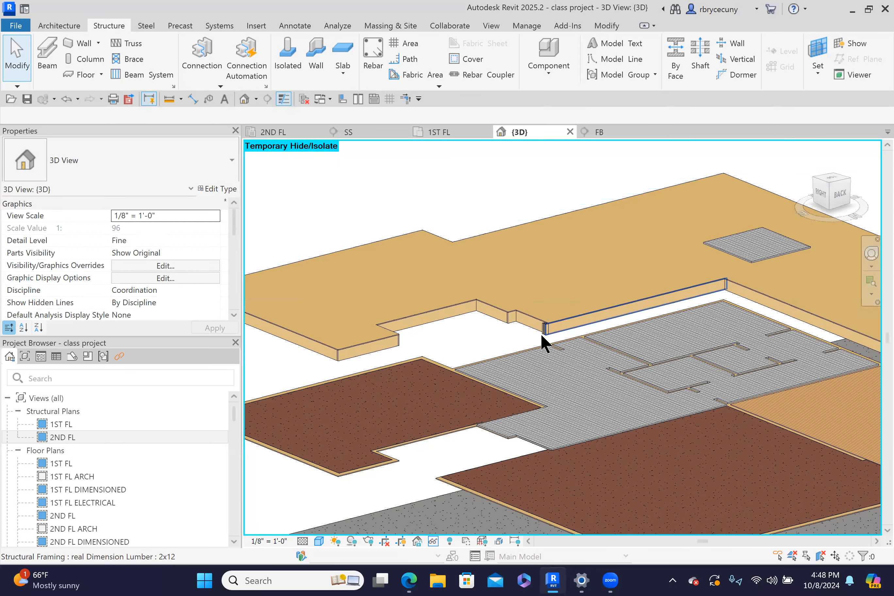
pyautogui.scroll(5, 554, 356)
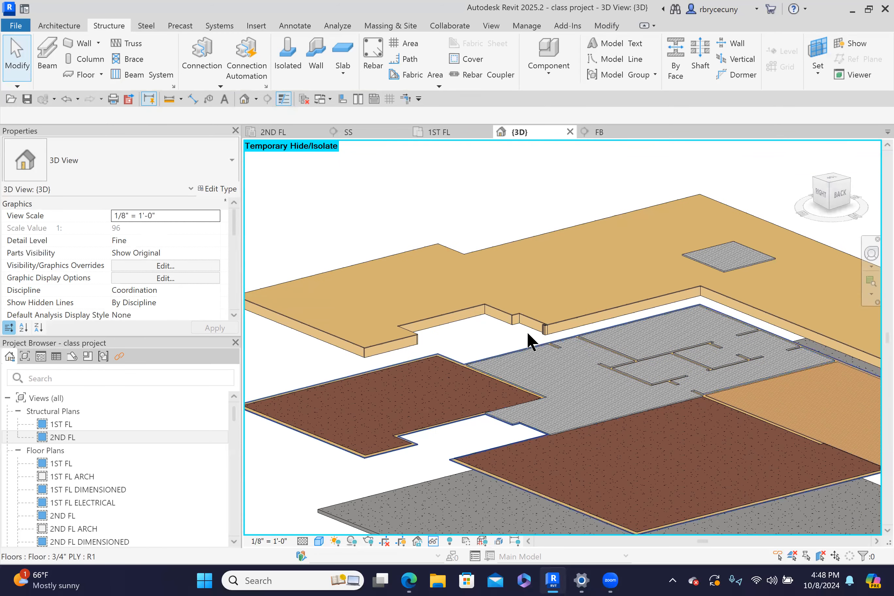
pyautogui.scroll(-3, 535, 327)
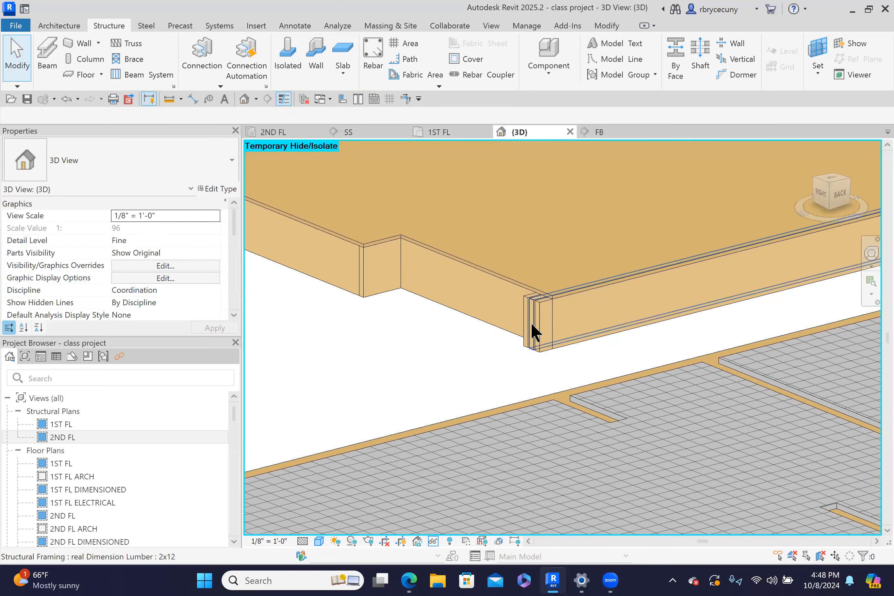
pyautogui.scroll(-2, 532, 420)
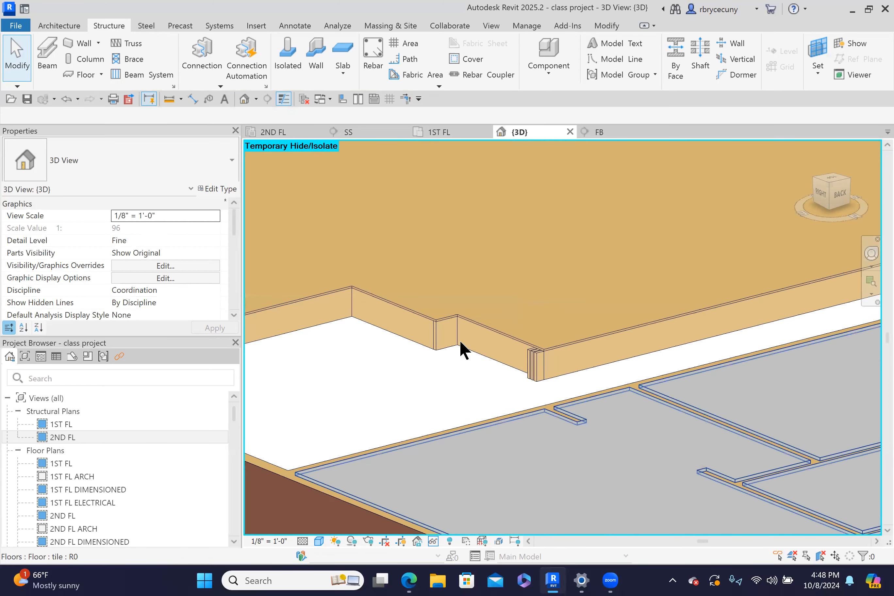
pyautogui.scroll(-1, 412, 333)
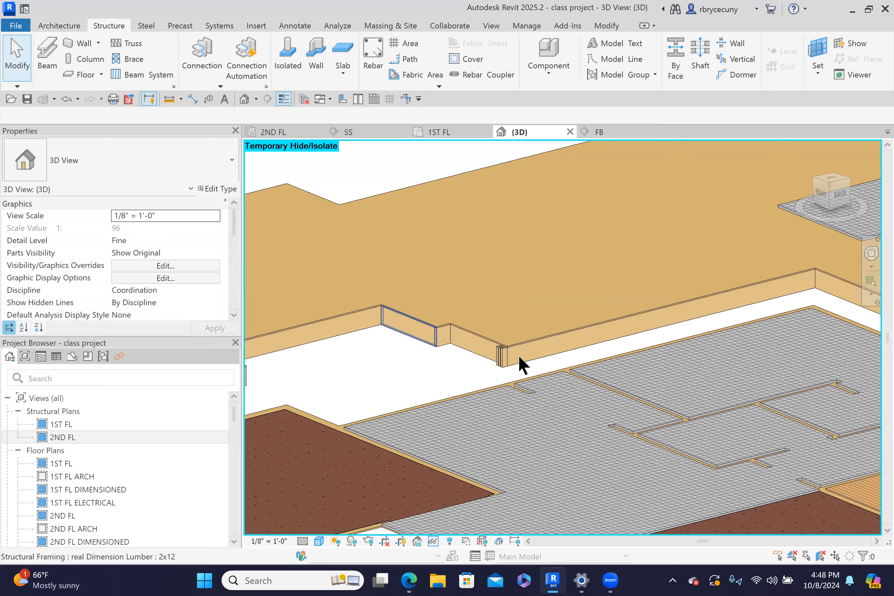
pyautogui.scroll(2, 519, 356)
pyautogui.click(528, 362)
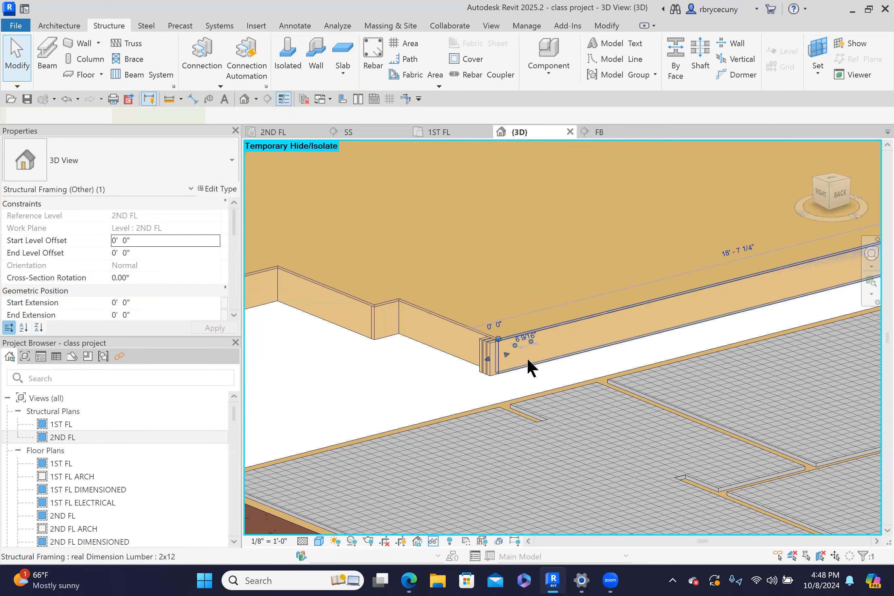
pyautogui.press('Escape')
pyautogui.scroll(-1, 528, 362)
pyautogui.scroll(-1, 527, 361)
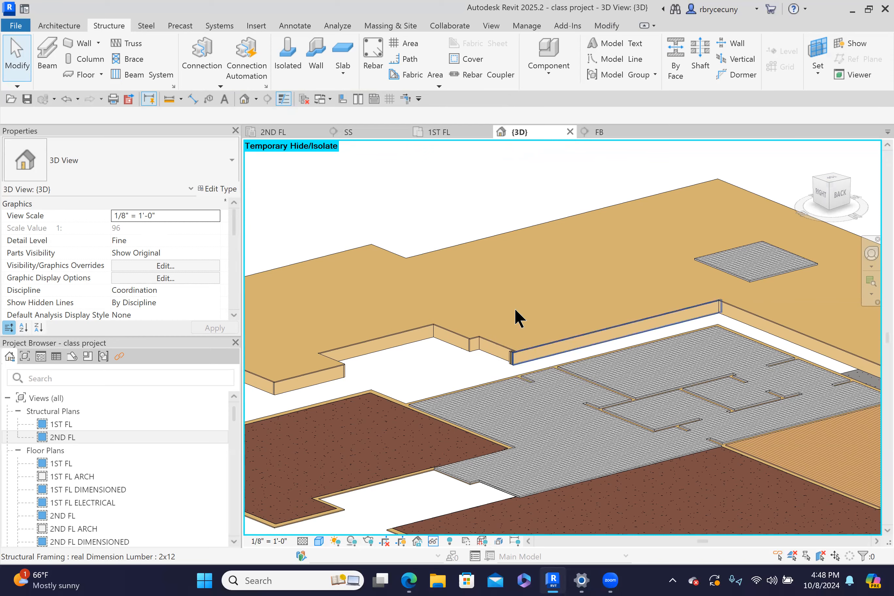
pyautogui.scroll(2, 524, 348)
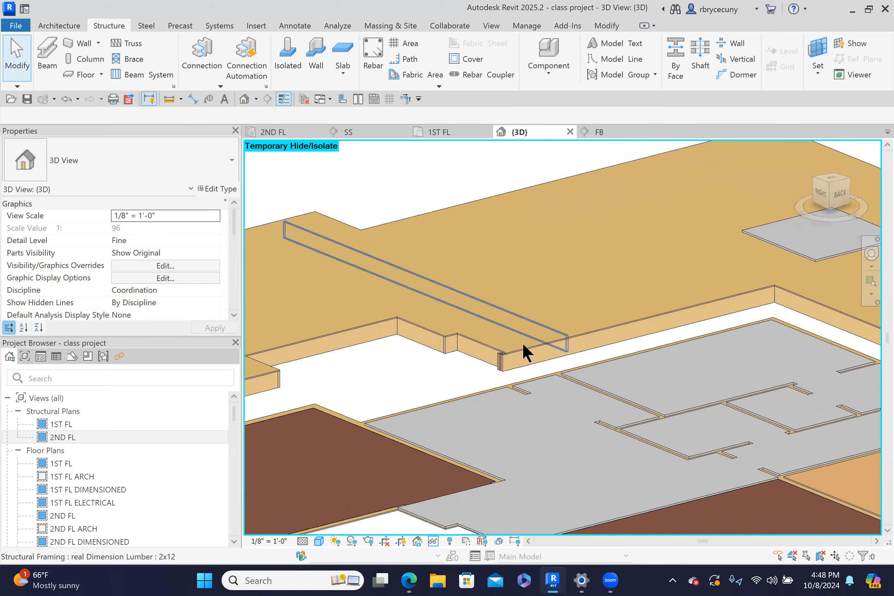
pyautogui.scroll(-2, 529, 353)
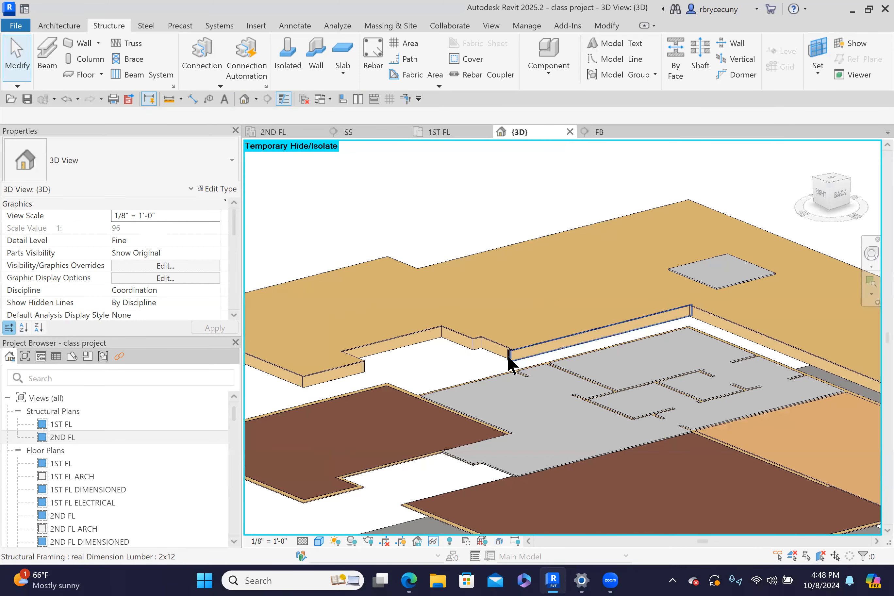
pyautogui.scroll(-3, 345, 371)
pyautogui.keyDown('shift'); pyautogui.moveTo(391, 371); pyautogui.dragTo(434, 329, button='middle'); pyautogui.keyUp('shift')
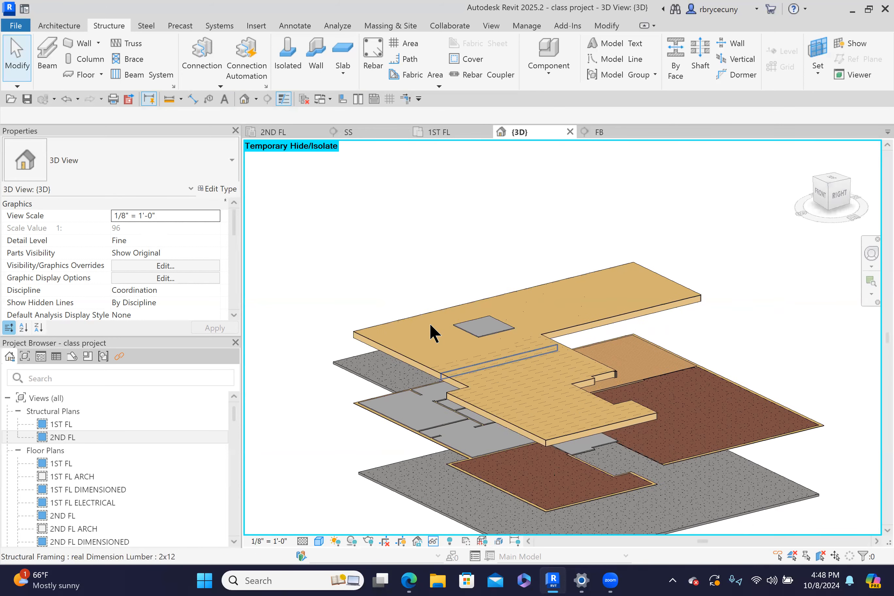
# Reset the temporary hide/isolate in the 3D view and temporarily hide the category of the exterior brick stacked wall.
pyautogui.click(433, 541)
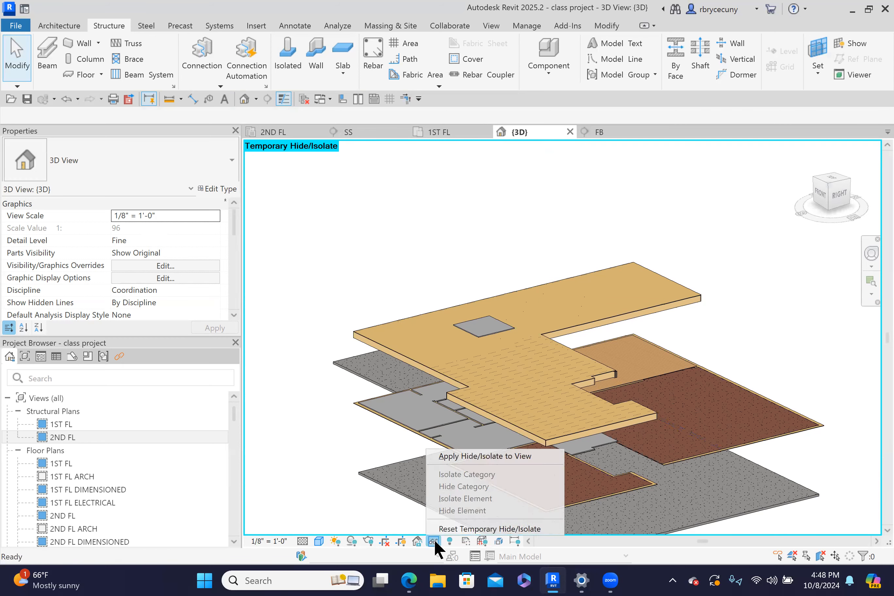
pyautogui.click(440, 530)
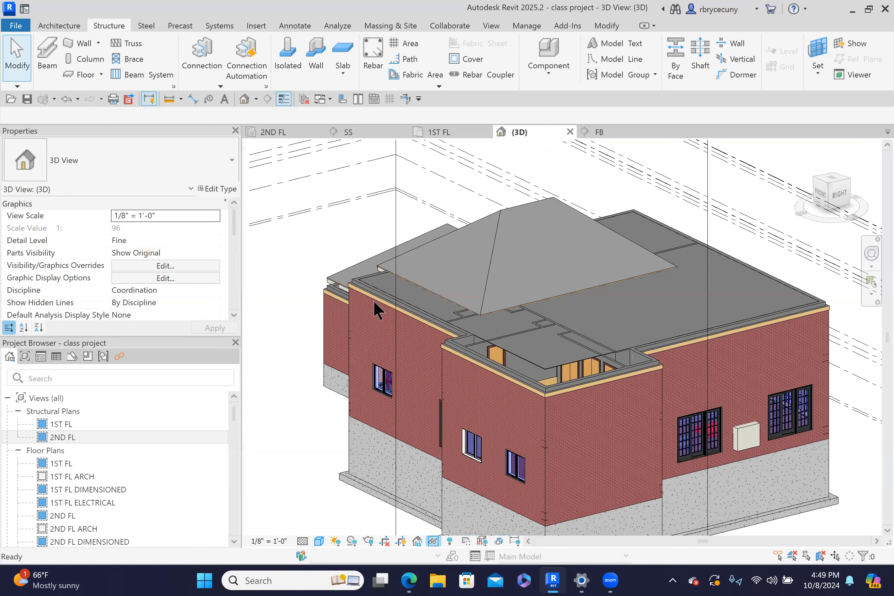
pyautogui.click(377, 316)
pyautogui.click(433, 542)
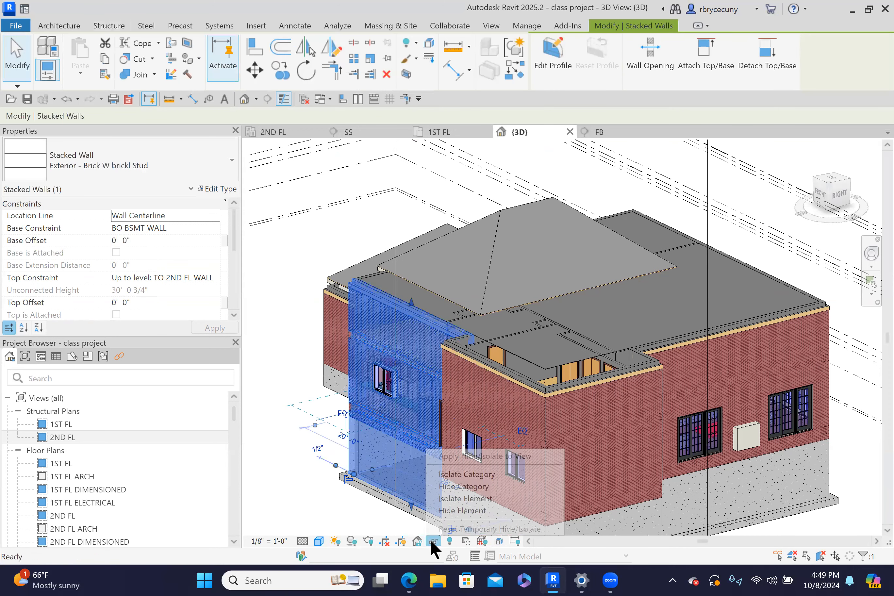
pyautogui.click(442, 487)
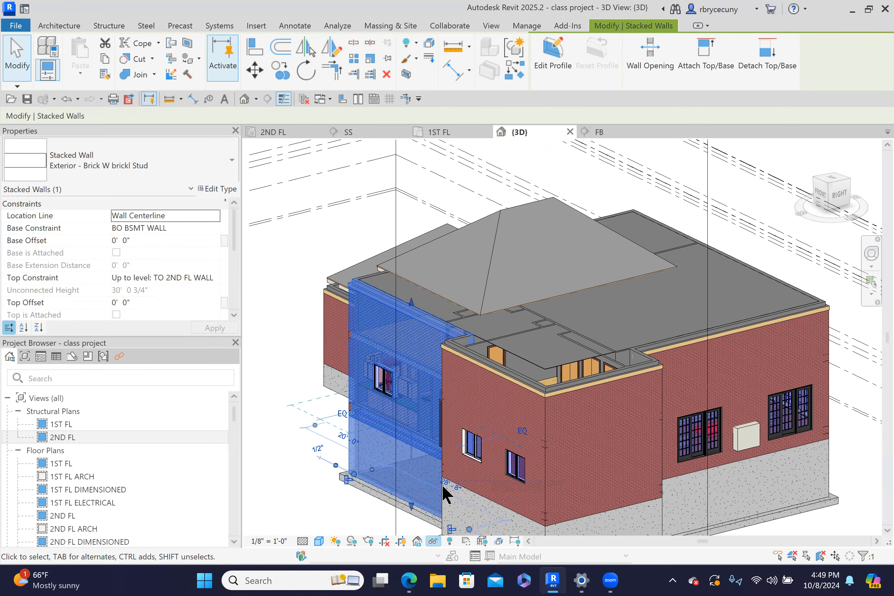
# Temporarily hide the second-floor 3/4" PLY floor element to expose the 2x12 joists.
pyautogui.scroll(4, 483, 426)
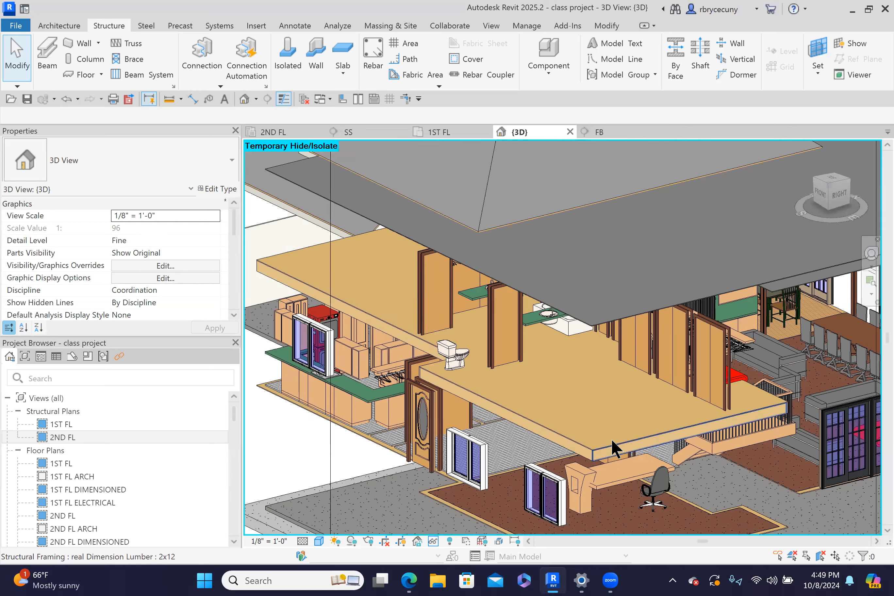
pyautogui.scroll(1, 612, 446)
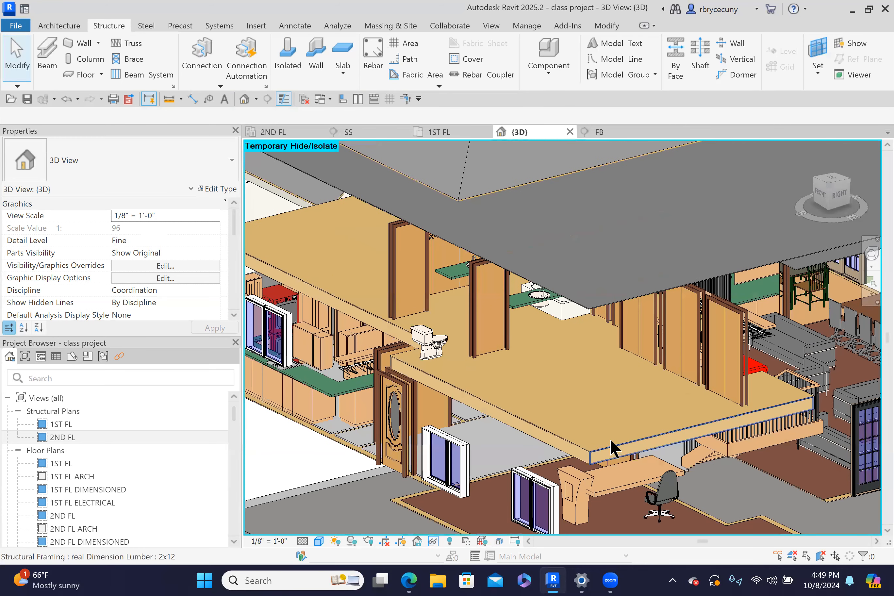
pyautogui.scroll(3, 612, 442)
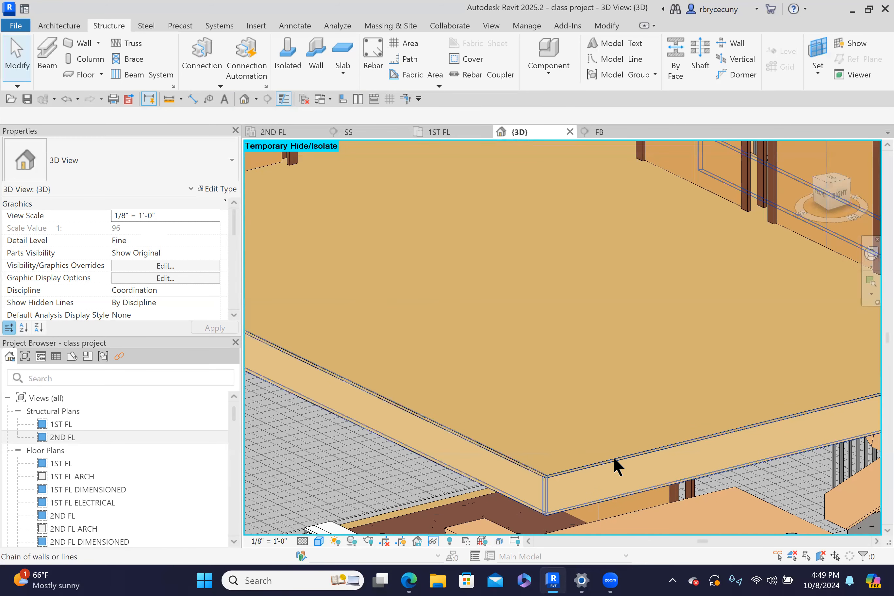
pyautogui.click(614, 456)
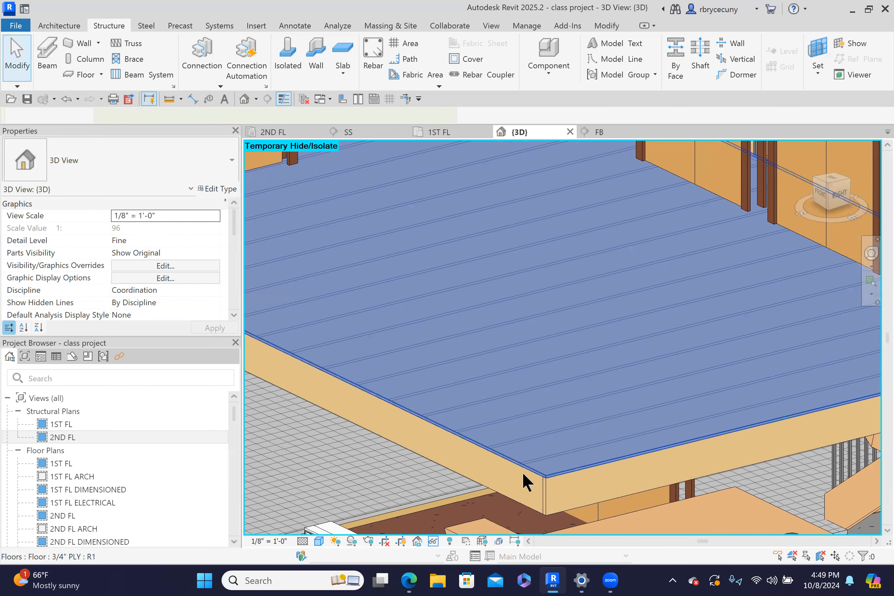
pyautogui.click(433, 542)
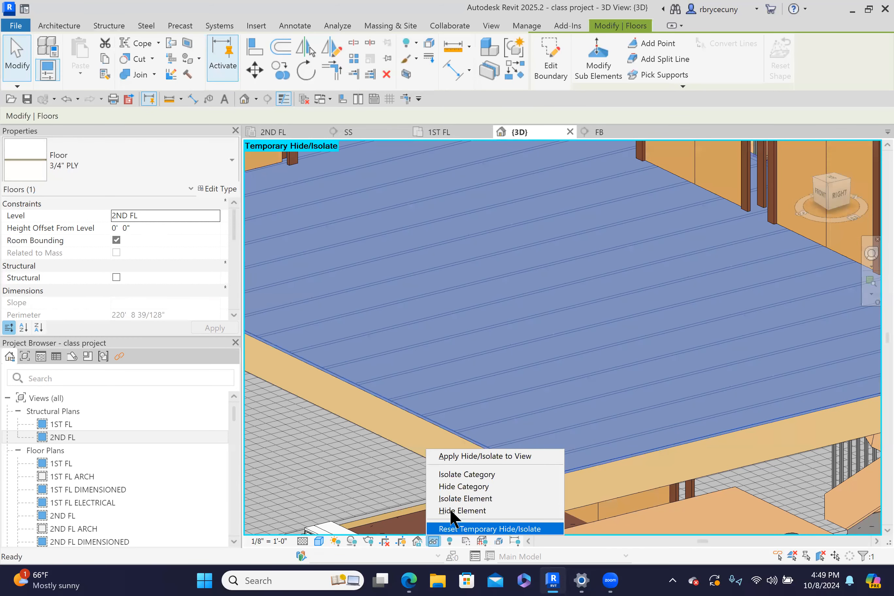
pyautogui.press('h')
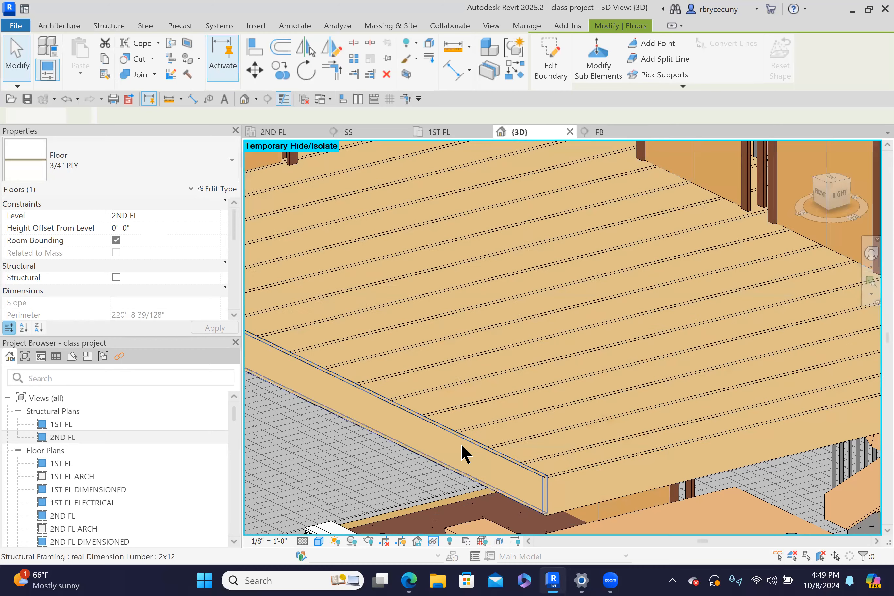
# Isolate the structural framing category using a 2x12 joist and the adjoining rim beam, and clear the selection.
pyautogui.scroll(-1, 451, 459)
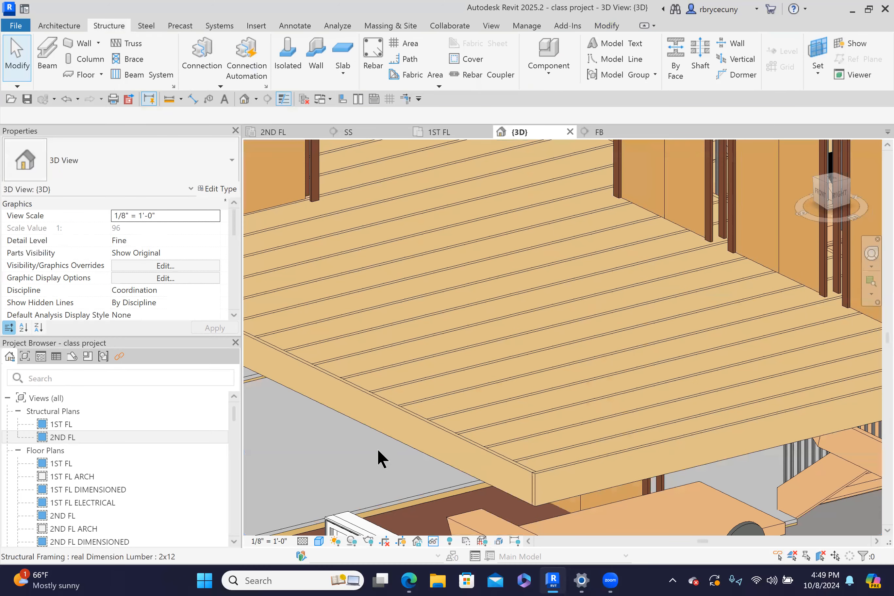
pyautogui.scroll(-4, 443, 456)
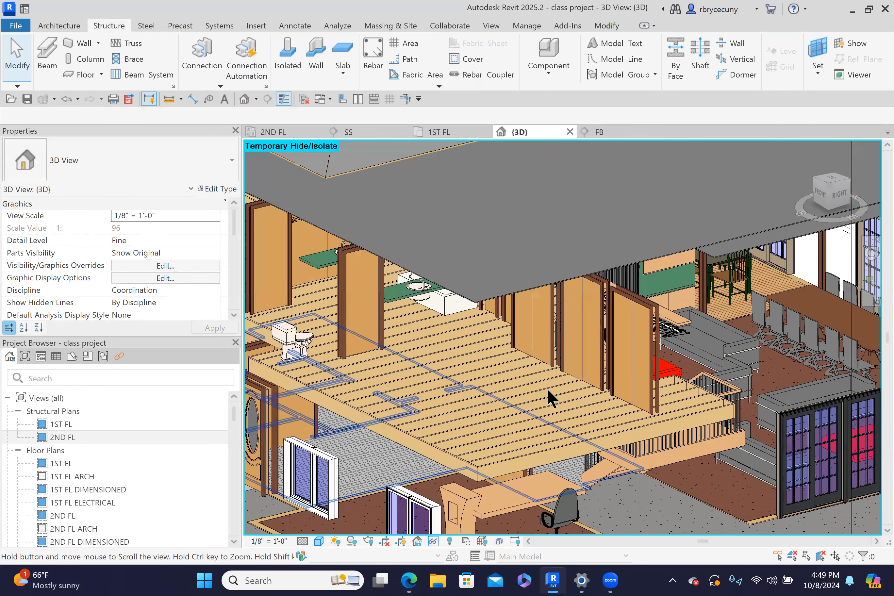
pyautogui.scroll(5, 547, 390)
pyautogui.click(545, 407)
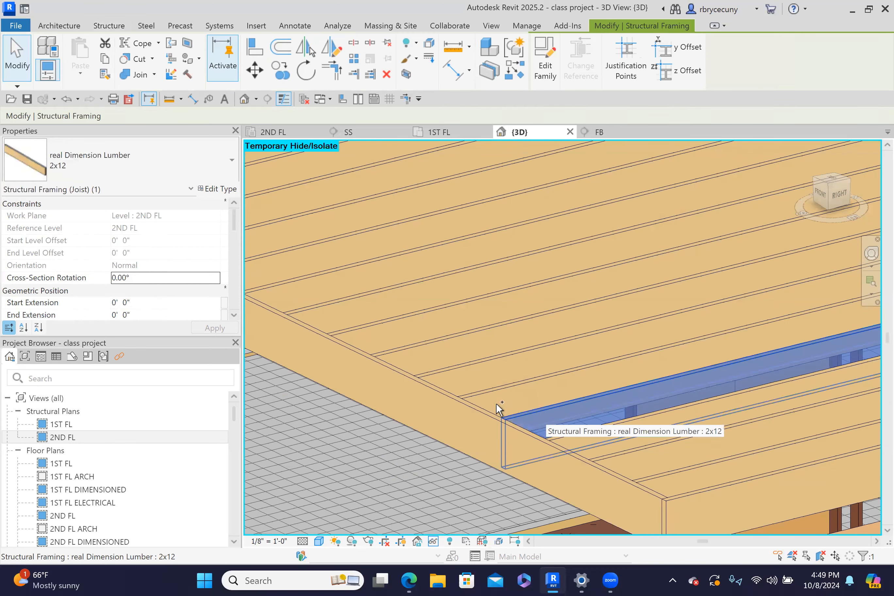
pyautogui.keyDown('ctrl'); pyautogui.click(487, 412); pyautogui.keyUp('ctrl')
pyautogui.click(434, 541)
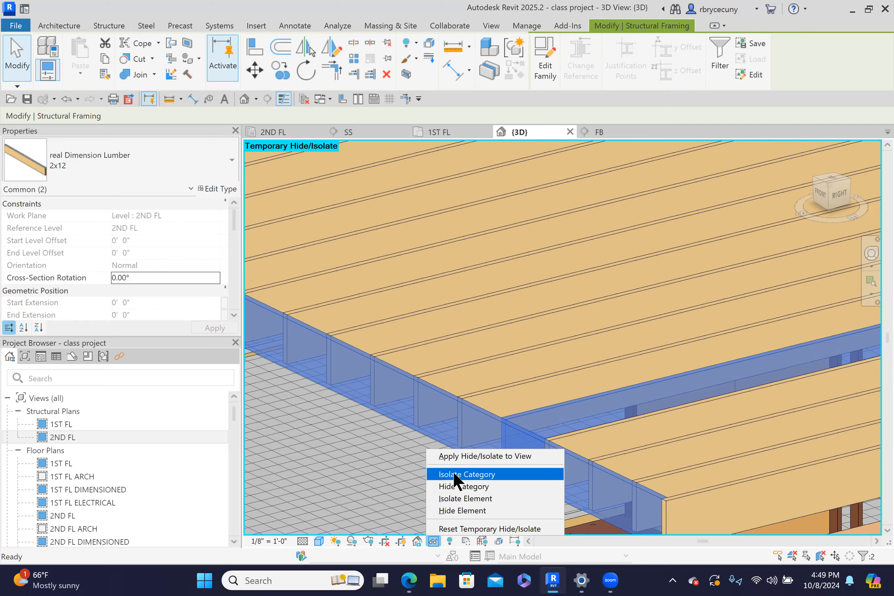
pyautogui.click(456, 475)
pyautogui.click(406, 457)
pyautogui.scroll(-1, 407, 456)
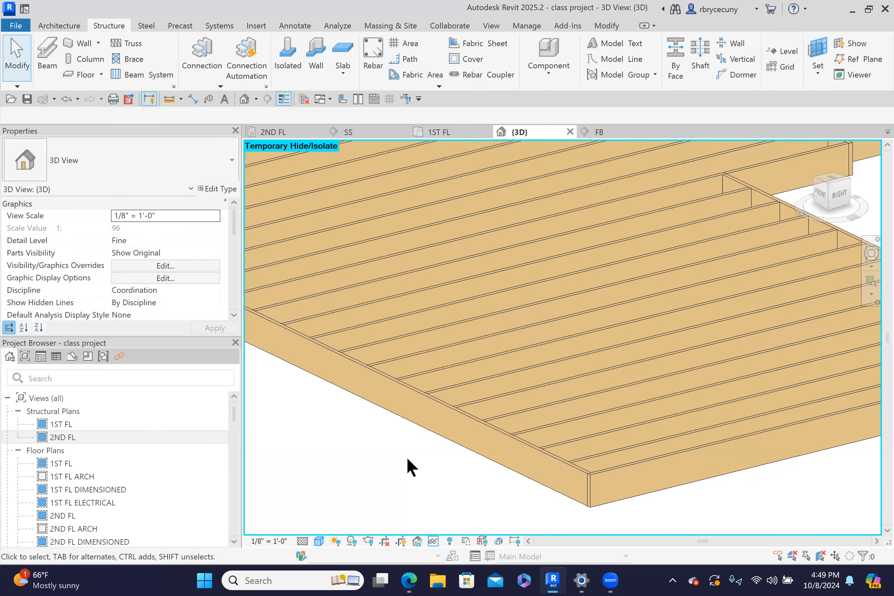
# Delete the stray 2x12 beam on the ROOF PLAN level that lies far away from the second-floor framing.
pyautogui.scroll(-5, 406, 457)
pyautogui.keyDown('shift'); pyautogui.moveTo(423, 459); pyautogui.dragTo(505, 486, button='middle'); pyautogui.keyUp('shift')
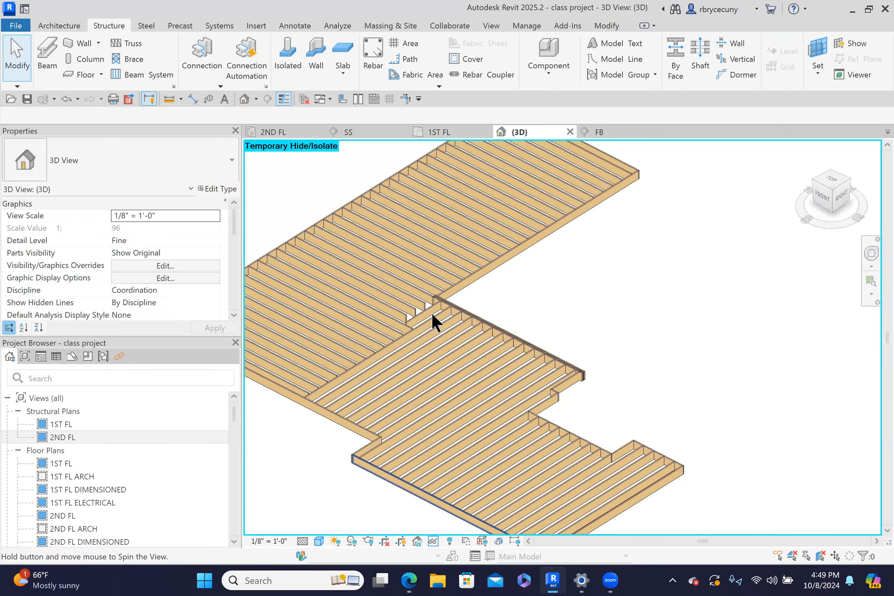
pyautogui.scroll(5, 423, 302)
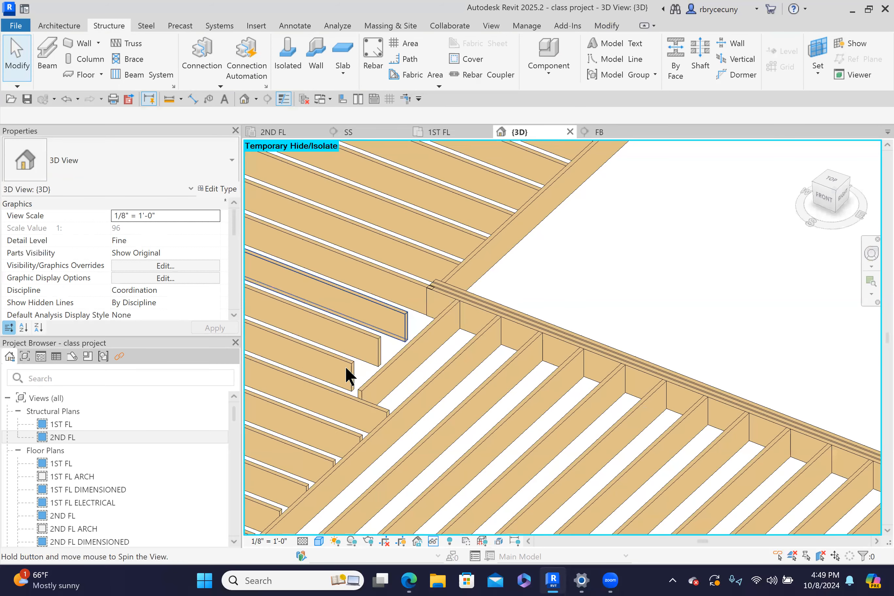
pyautogui.scroll(-2, 354, 334)
pyautogui.keyDown('shift'); pyautogui.moveTo(394, 354); pyautogui.dragTo(469, 379, button='middle'); pyautogui.keyUp('shift')
pyautogui.click(777, 400)
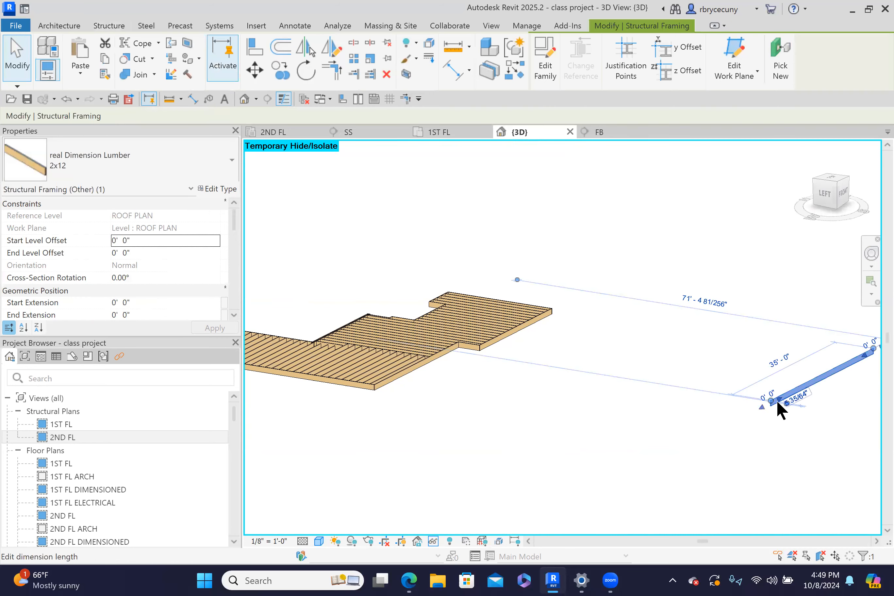
pyautogui.press('Delete')
# Look over the isolated framing in 3D, and open section SS from its section line in the 2ND FL structural plan.
pyautogui.scroll(-3, 584, 388)
pyautogui.scroll(4, 405, 342)
pyautogui.moveTo(421, 386); pyautogui.dragTo(468, 365, button='middle')
pyautogui.scroll(-4, 467, 343)
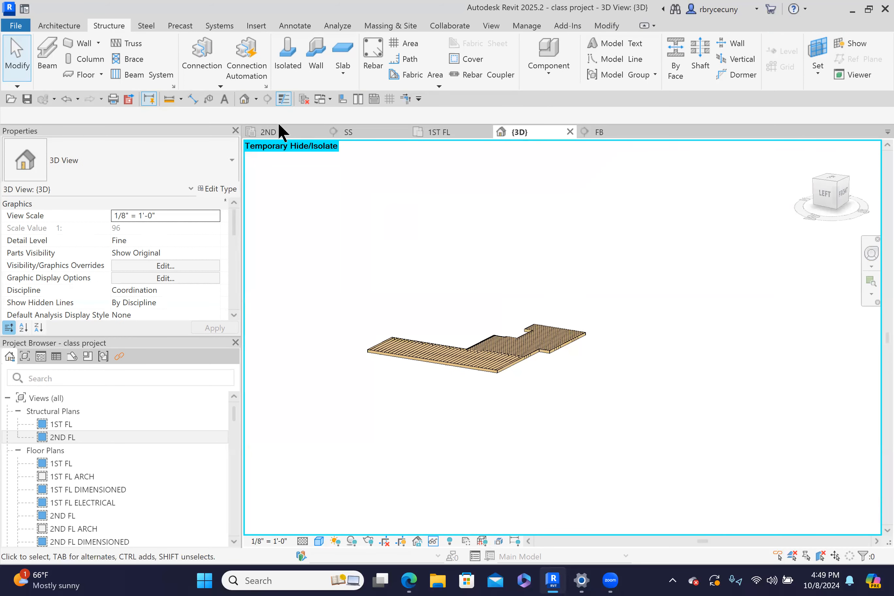
pyautogui.click(280, 132)
pyautogui.click(643, 441)
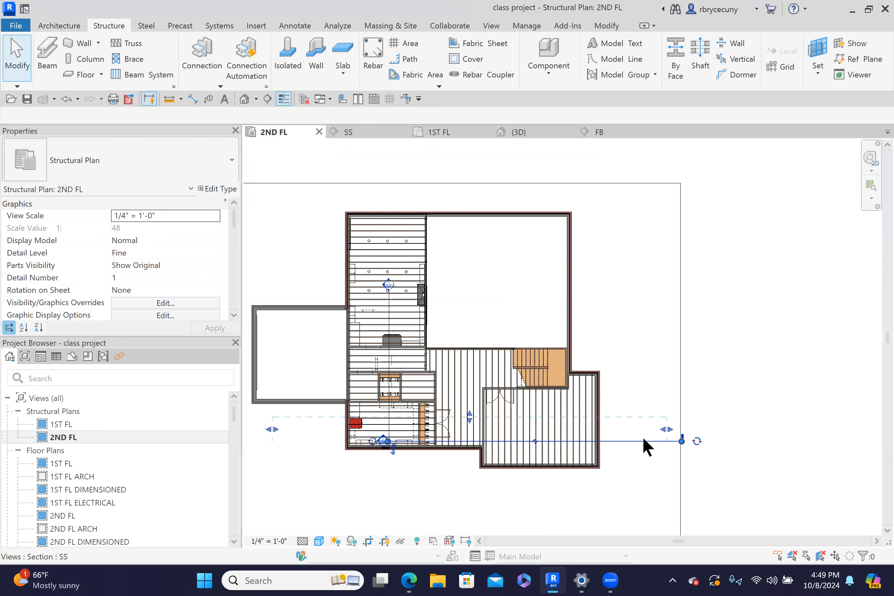
pyautogui.rightClick(642, 439)
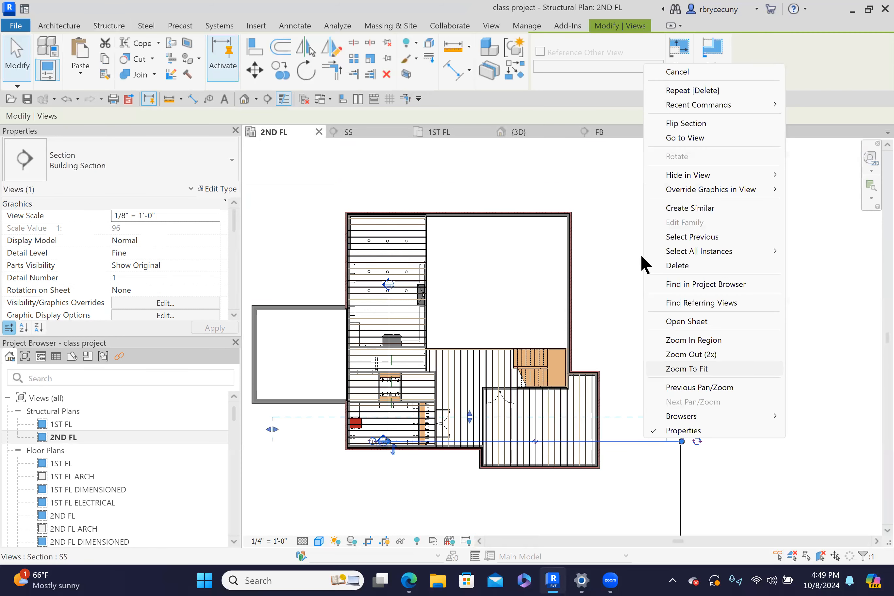
pyautogui.click(684, 138)
# Examine in section SS how the 2x12 rim beam parallel to the joists meets the 3/4" PLY floor and the brick stacked wall.
pyautogui.scroll(6, 638, 385)
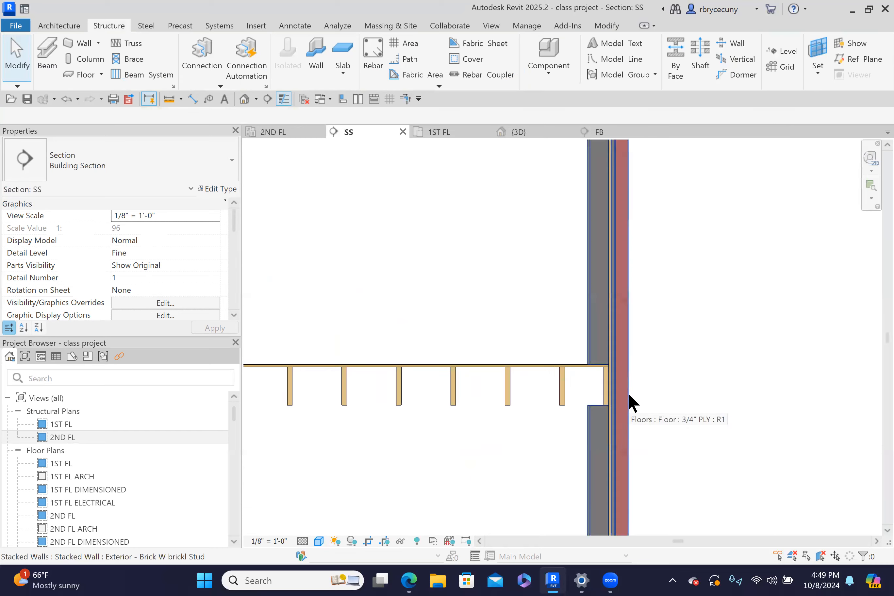
pyautogui.scroll(4, 630, 396)
pyautogui.click(547, 374)
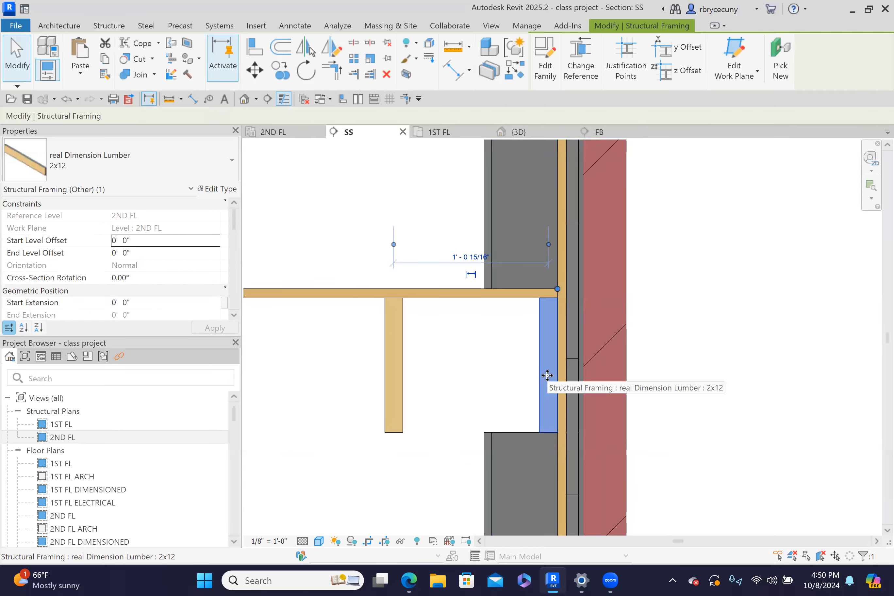
pyautogui.scroll(-2, 539, 325)
pyautogui.scroll(3, 555, 304)
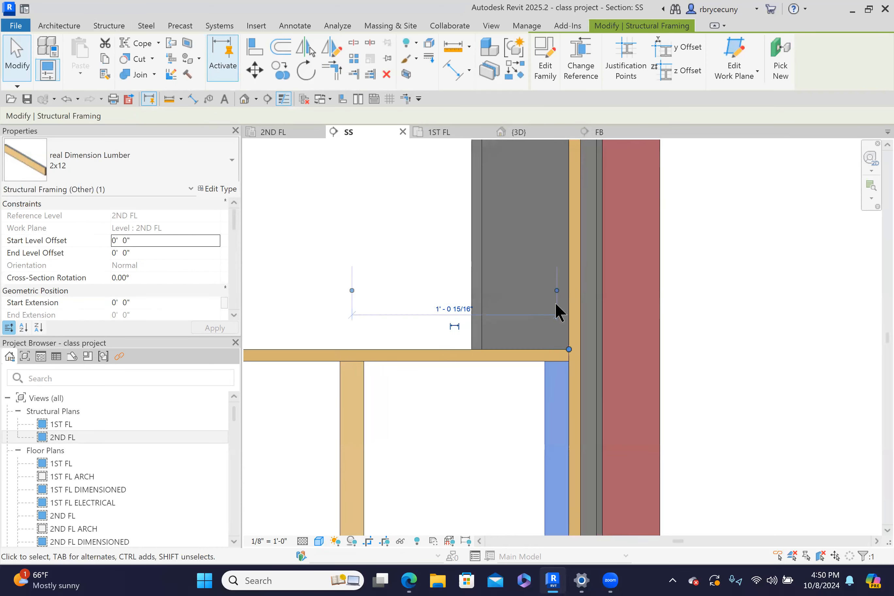
pyautogui.scroll(3, 556, 308)
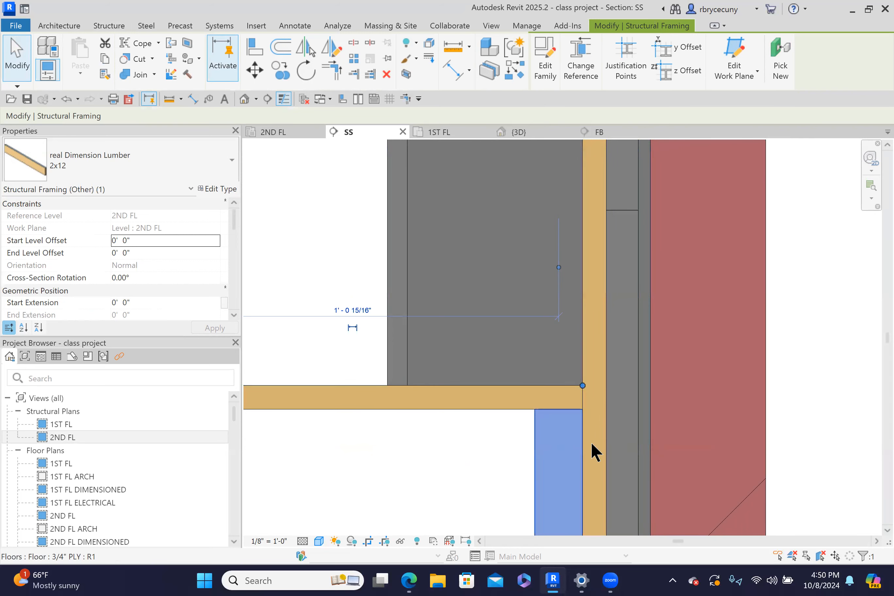
pyautogui.moveTo(592, 451); pyautogui.dragTo(580, 269, button='middle')
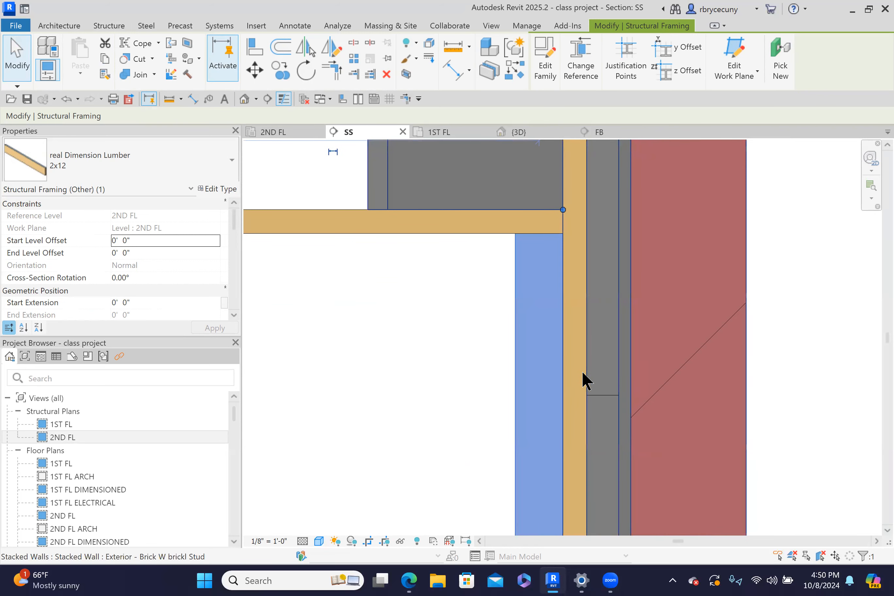
pyautogui.scroll(-6, 549, 445)
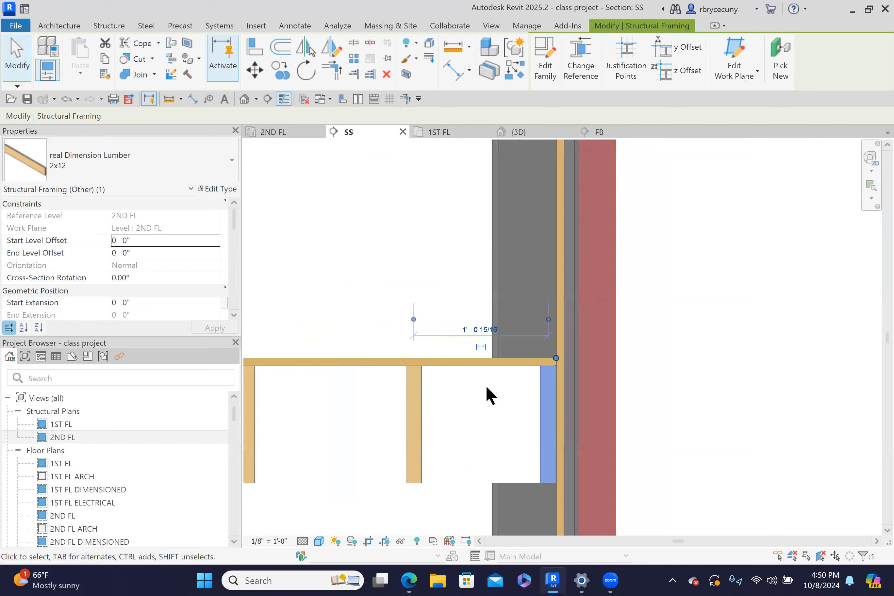
pyautogui.scroll(-3, 486, 403)
pyautogui.moveTo(501, 433); pyautogui.dragTo(649, 433, button='middle')
pyautogui.moveTo(509, 431); pyautogui.dragTo(669, 420, button='middle')
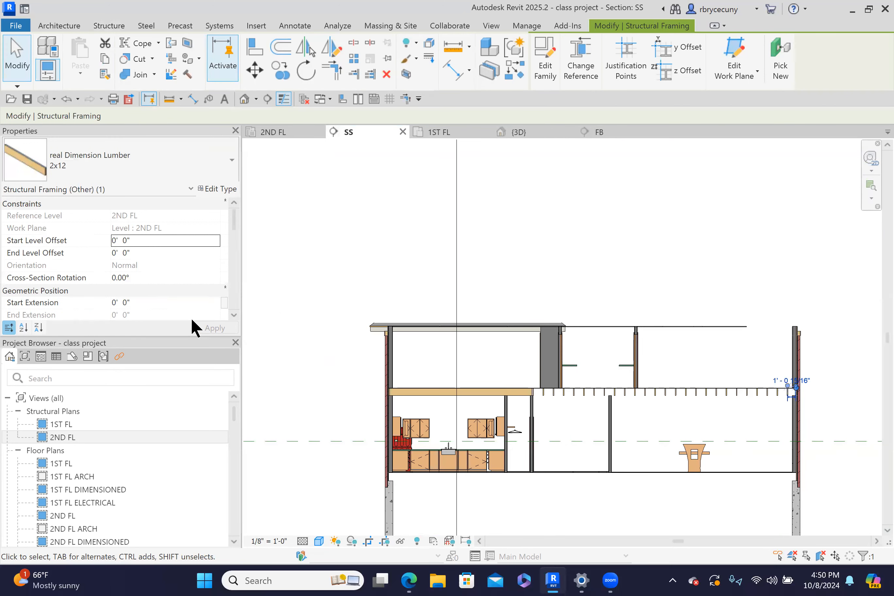
# Inspect the 2x12 rim beam at the joist ends against the exterior wall on the kitchen side of section SS.
pyautogui.scroll(5, 390, 389)
pyautogui.scroll(3, 389, 387)
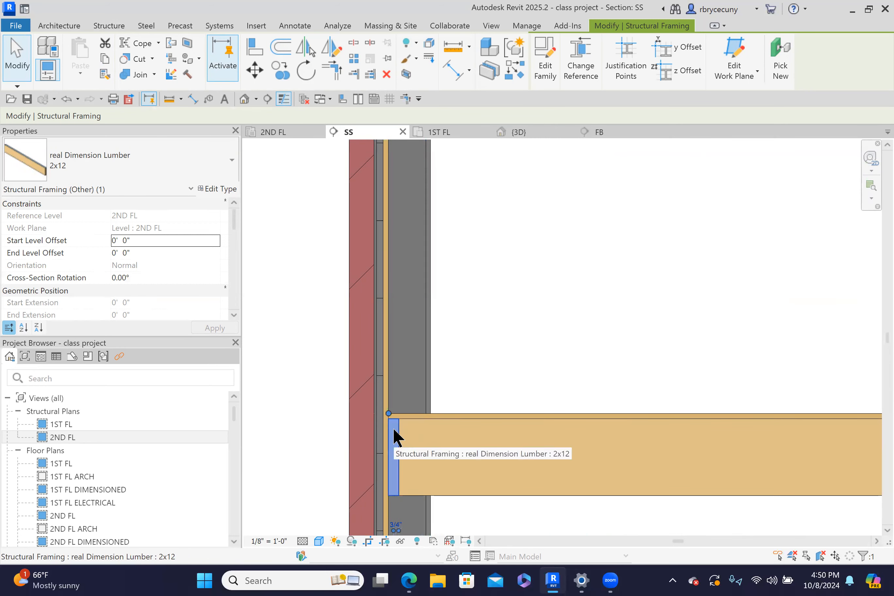
pyautogui.scroll(-7, 399, 466)
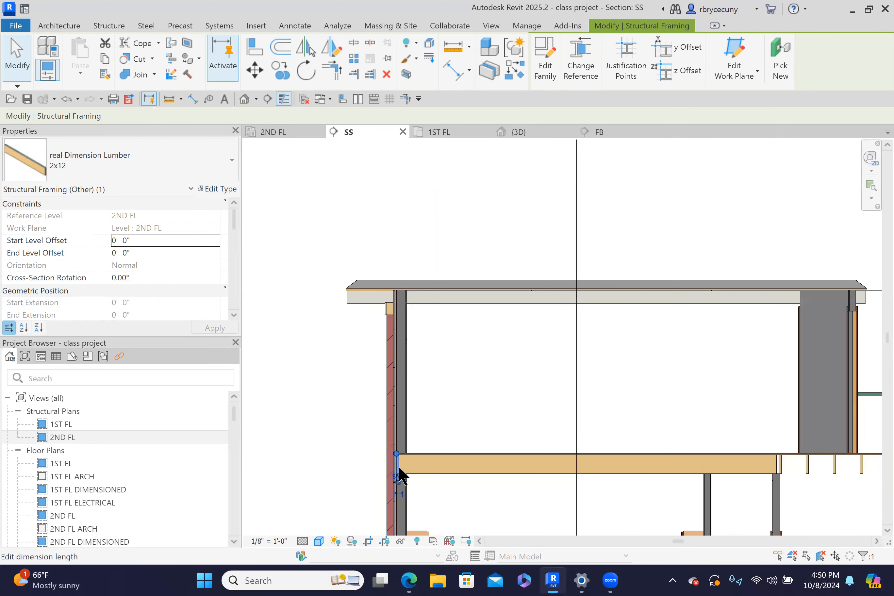
pyautogui.moveTo(412, 423); pyautogui.dragTo(393, 343, button='middle')
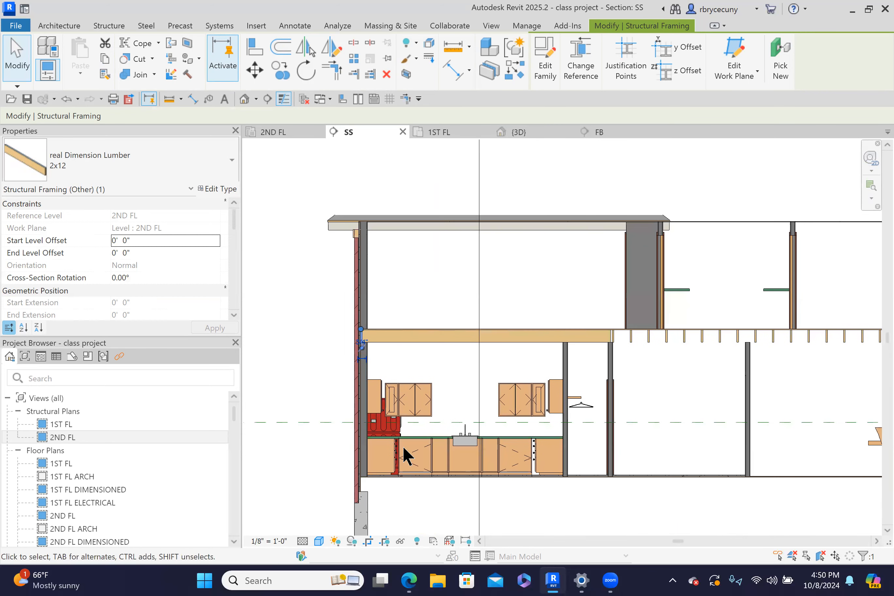